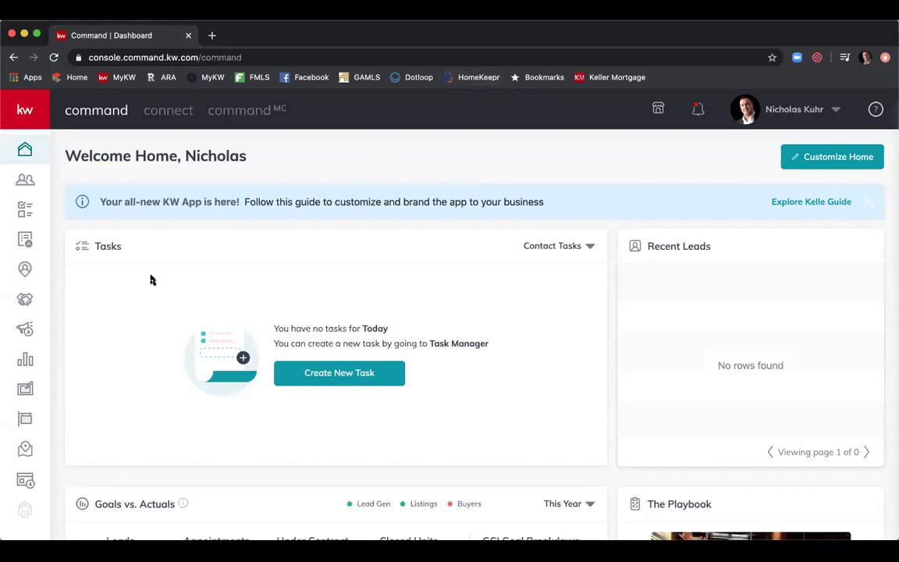
Step: Find the active listing opportunity with the $515,000.00 volume among all opportunities and open it
{"action": "left_click", "coordinate": [26, 300]}
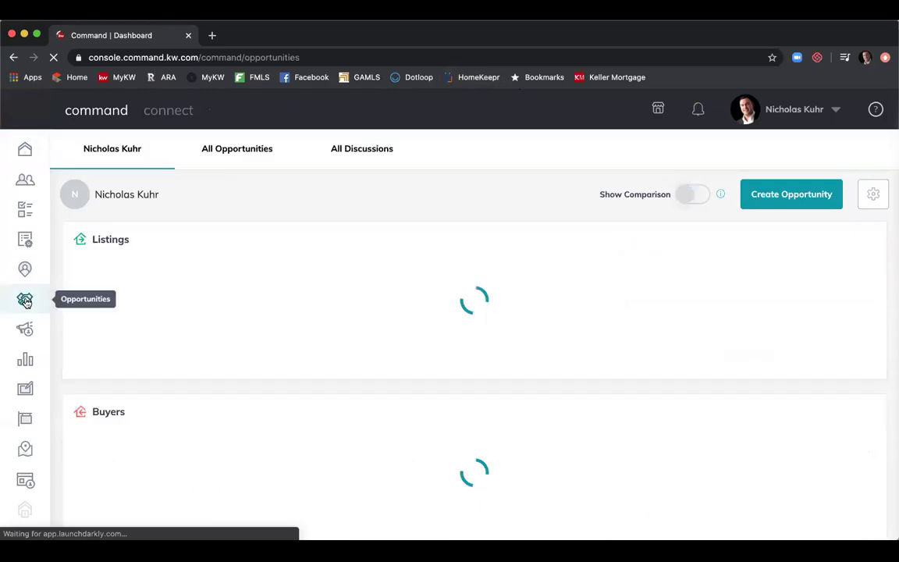
{"action": "left_click", "coordinate": [230, 157]}
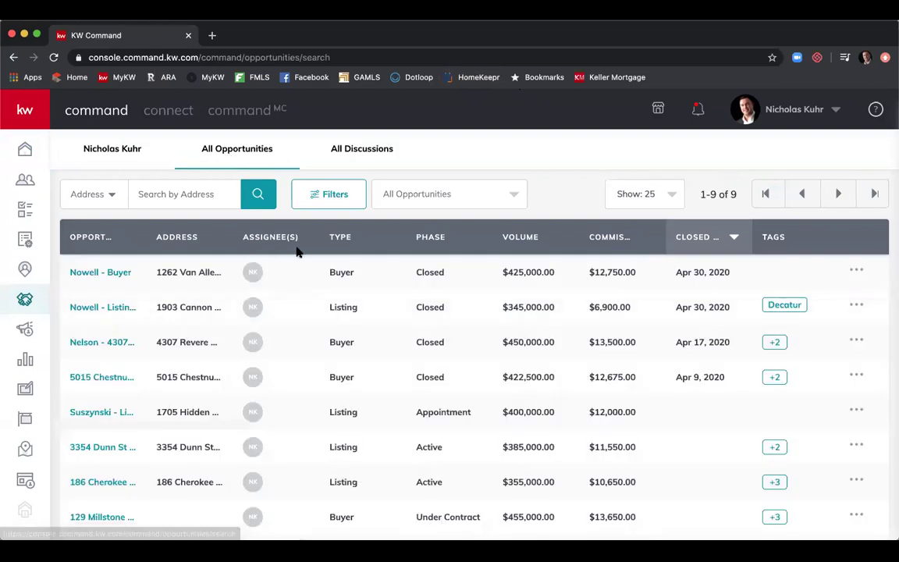
{"action": "scroll", "coordinate": [301, 255], "scroll_direction": "down", "scroll_amount": 2}
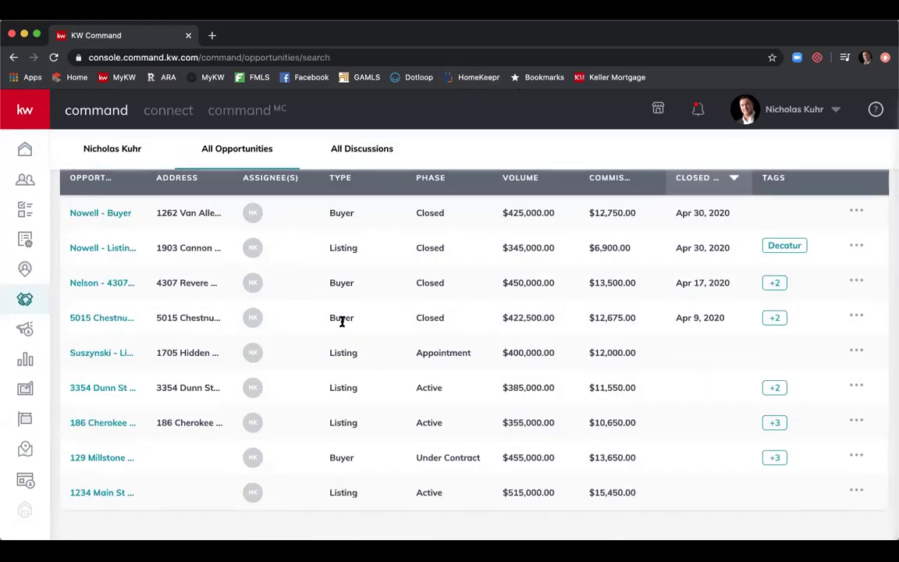
{"action": "left_click", "coordinate": [92, 494]}
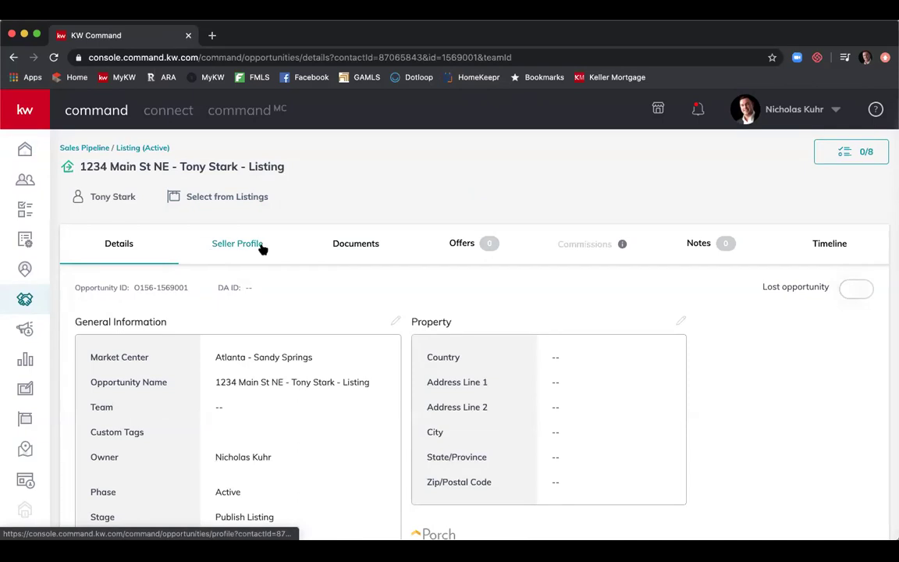
Step: Go to the listing opportunity's documents and start a transaction for it in DocuSign Rooms
{"action": "left_click", "coordinate": [341, 241]}
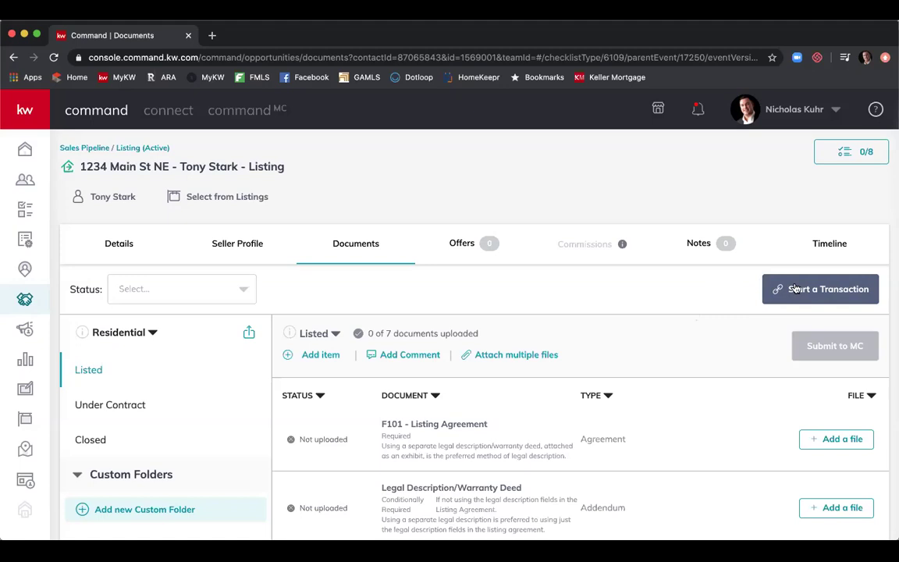
{"action": "left_click", "coordinate": [795, 289]}
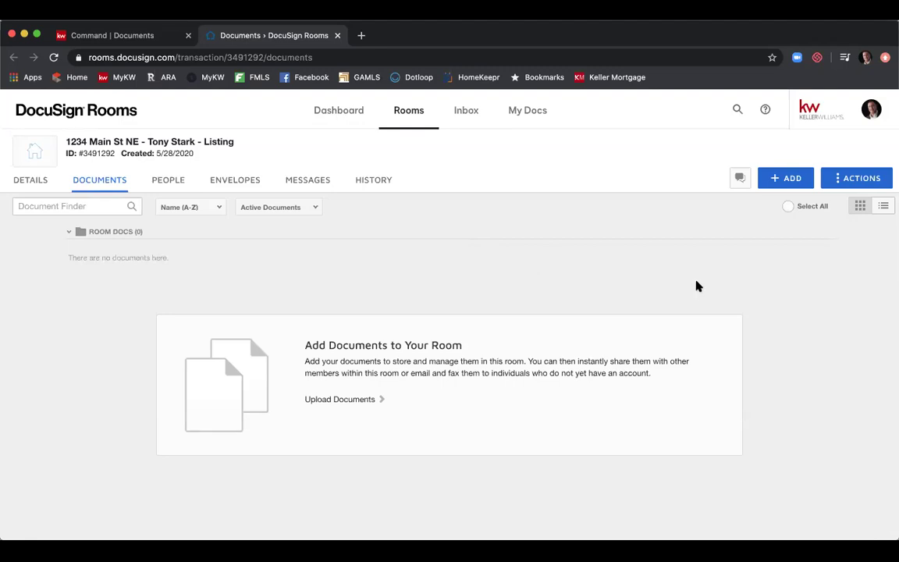
{"action": "left_click", "coordinate": [792, 180]}
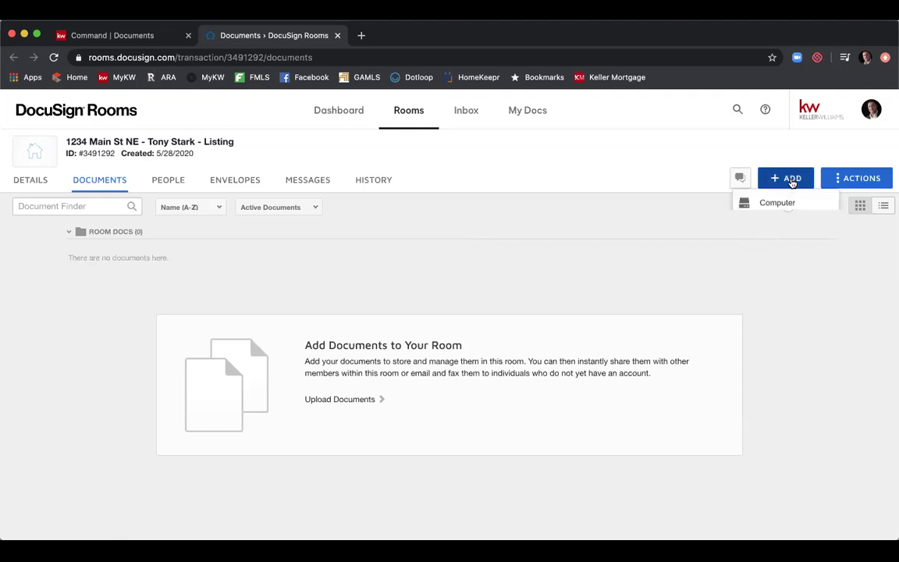
{"action": "left_click", "coordinate": [789, 231]}
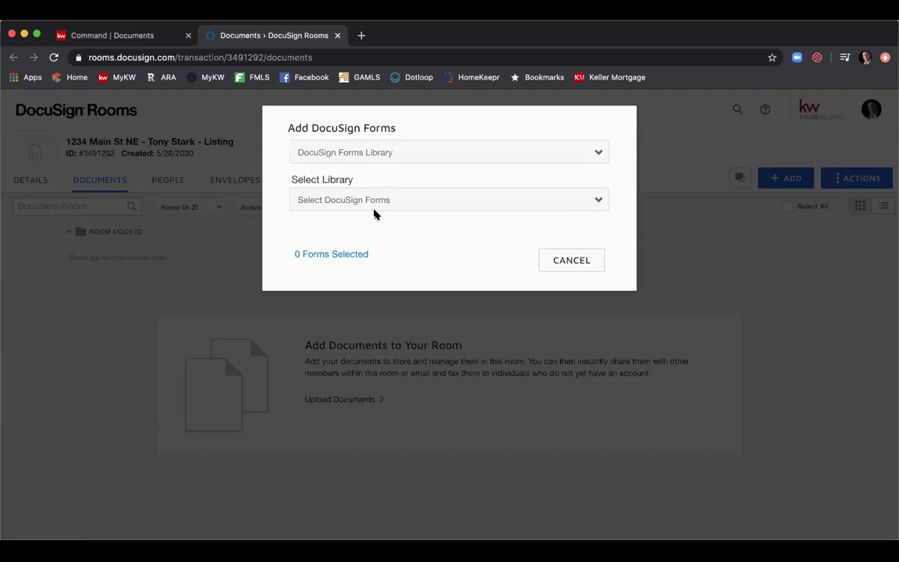
{"action": "left_click", "coordinate": [579, 264]}
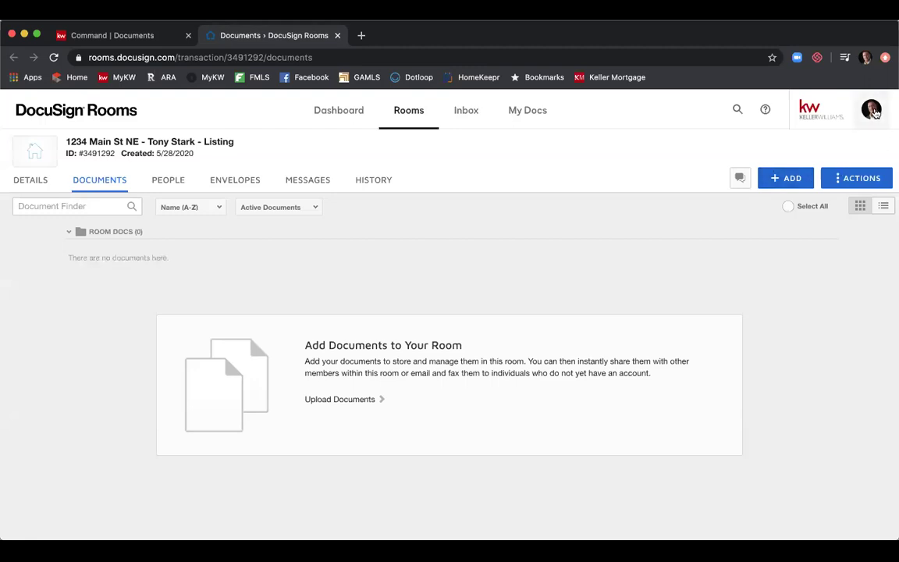
Step: Examine the zipForm account link and the NRDS ID information in the integration settings of the account preferences
{"action": "left_click", "coordinate": [872, 110]}
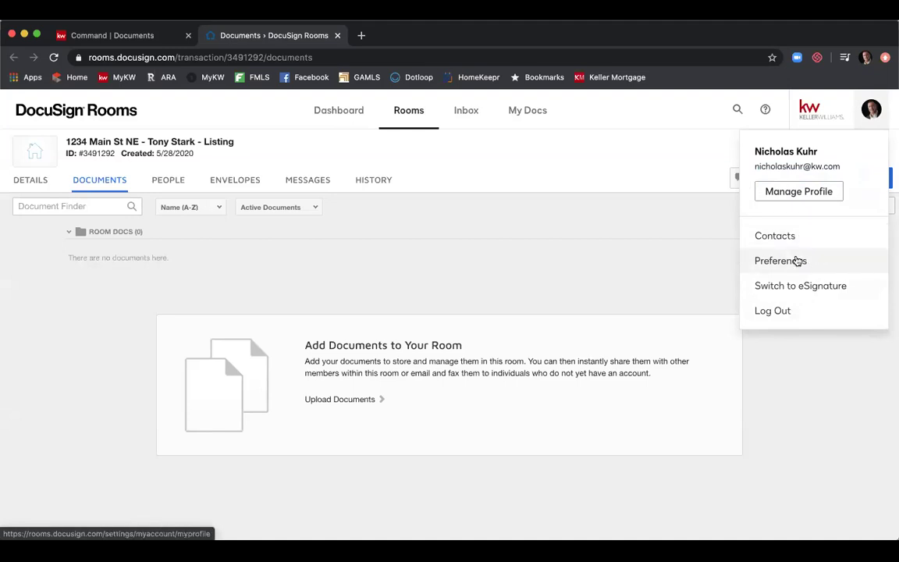
{"action": "left_click", "coordinate": [799, 260]}
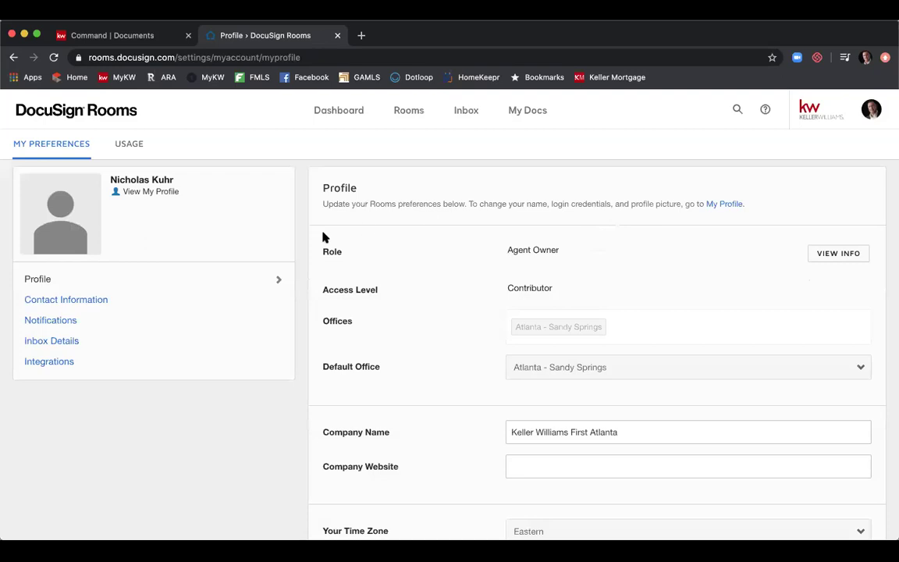
{"action": "left_click", "coordinate": [76, 360]}
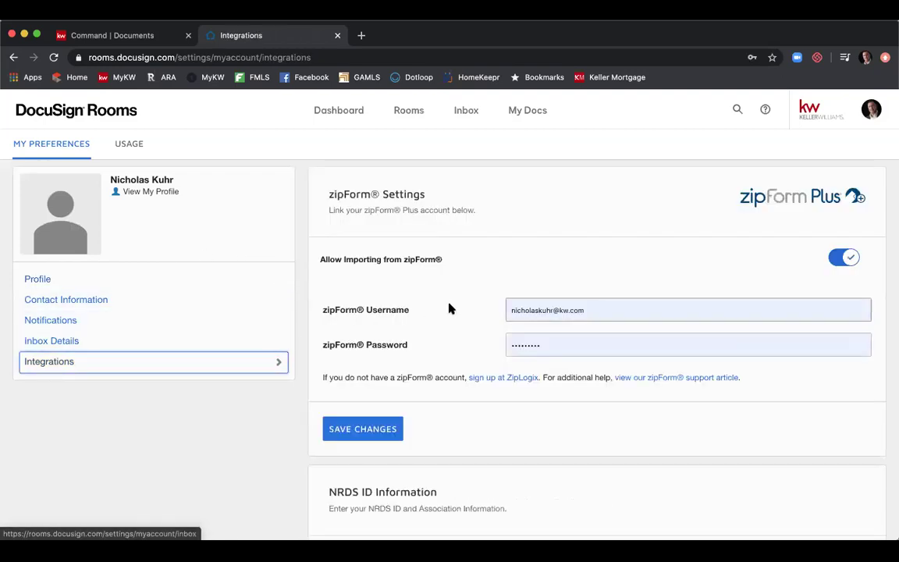
{"action": "scroll", "coordinate": [453, 310], "scroll_direction": "down", "scroll_amount": 5}
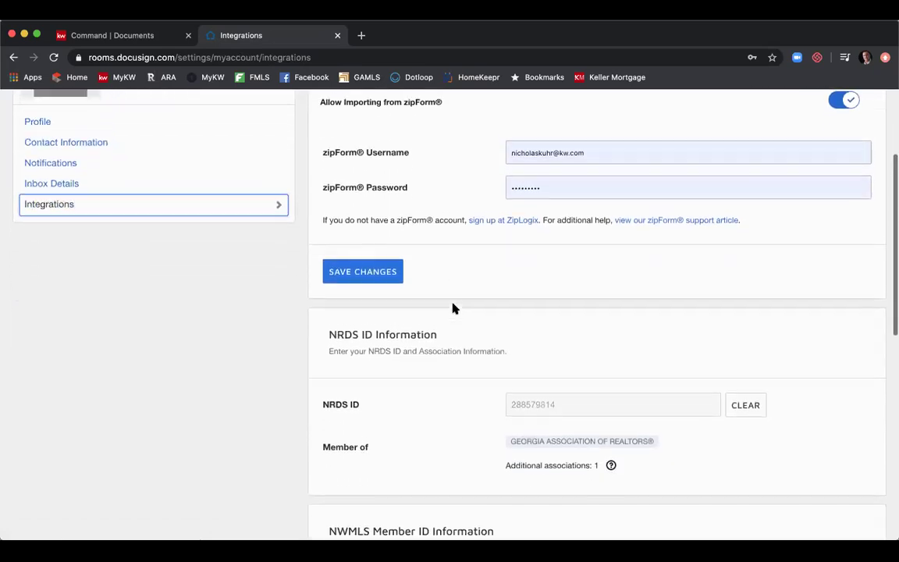
{"action": "scroll", "coordinate": [453, 309], "scroll_direction": "down", "scroll_amount": 1}
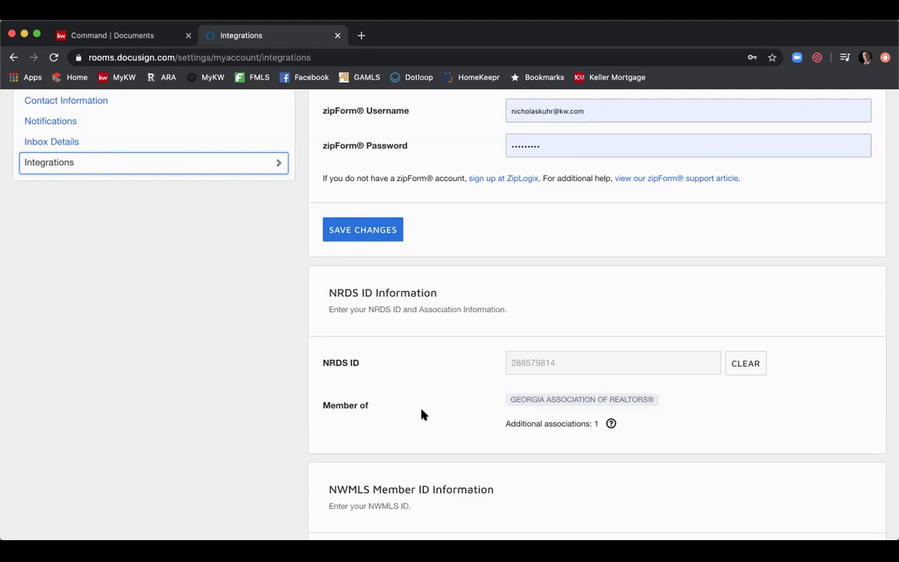
{"action": "scroll", "coordinate": [418, 342], "scroll_direction": "up", "scroll_amount": 2}
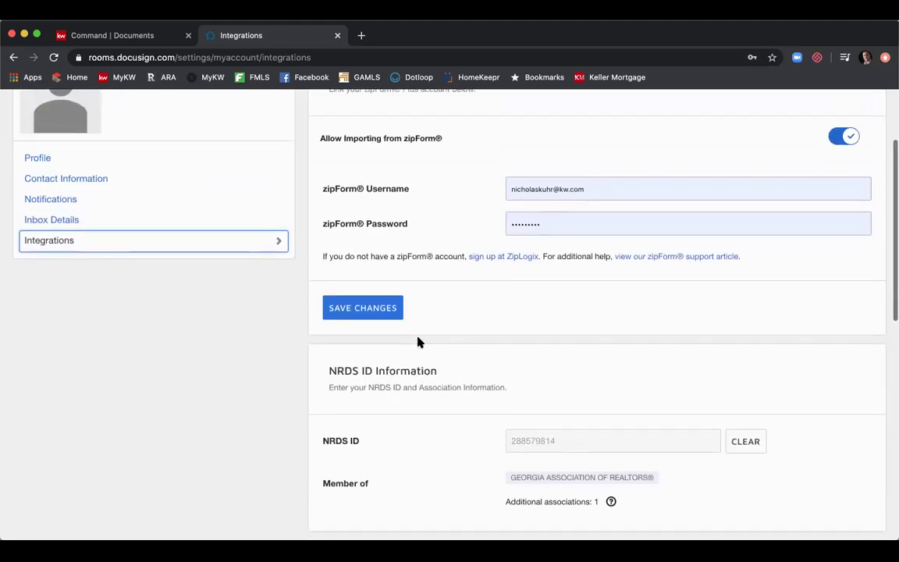
{"action": "scroll", "coordinate": [418, 342], "scroll_direction": "up", "scroll_amount": 3}
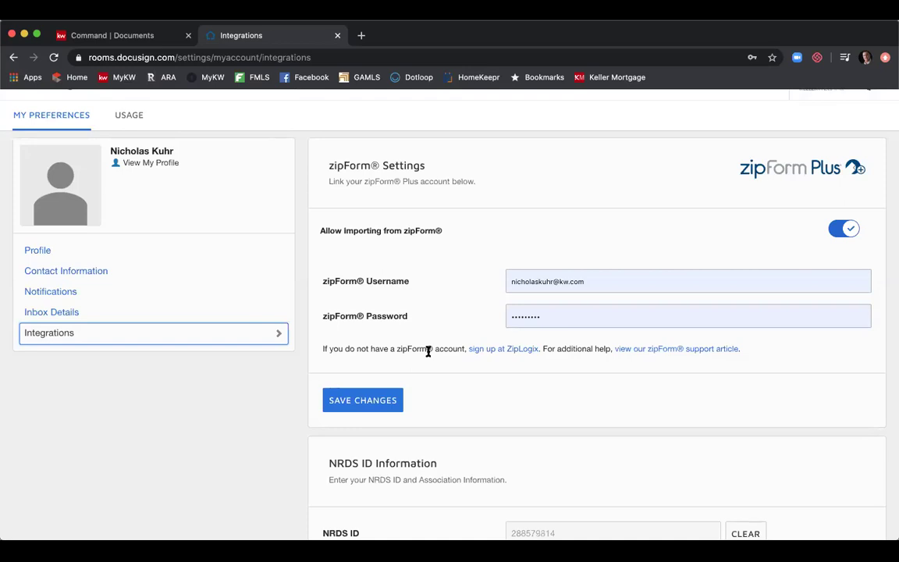
{"action": "scroll", "coordinate": [424, 359], "scroll_direction": "down", "scroll_amount": 4}
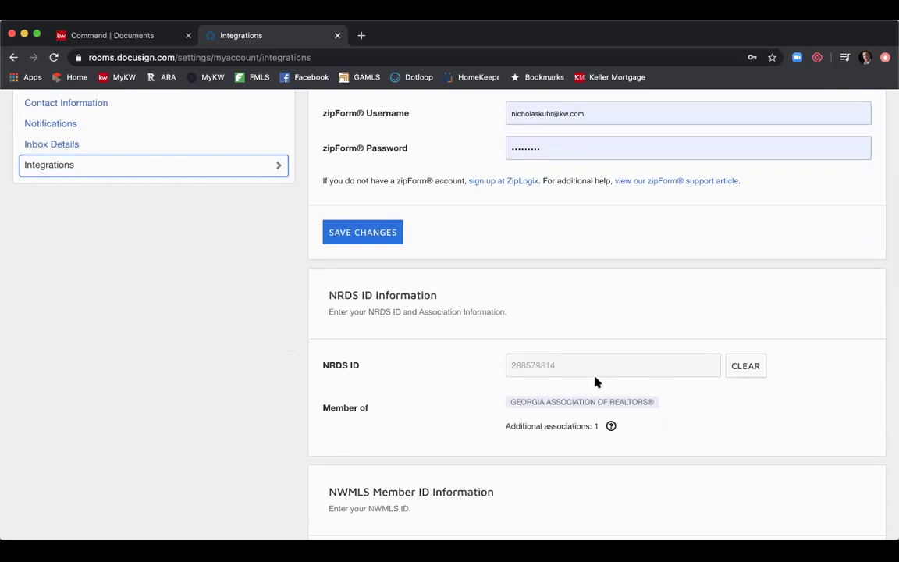
{"action": "scroll", "coordinate": [595, 382], "scroll_direction": "up", "scroll_amount": 5}
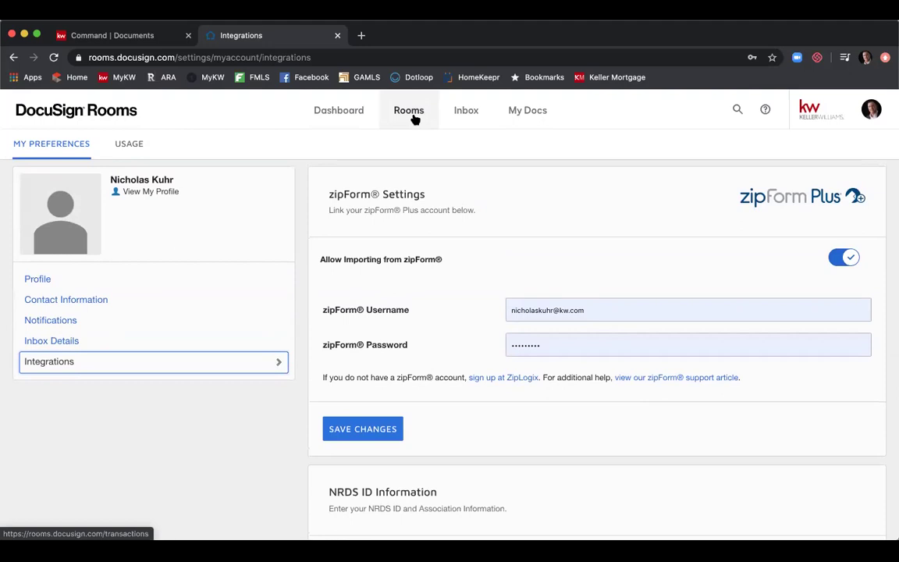
Step: Open the listing room created 5/28/2020 from the active rooms and review its room, location and seller details
{"action": "left_click", "coordinate": [411, 114]}
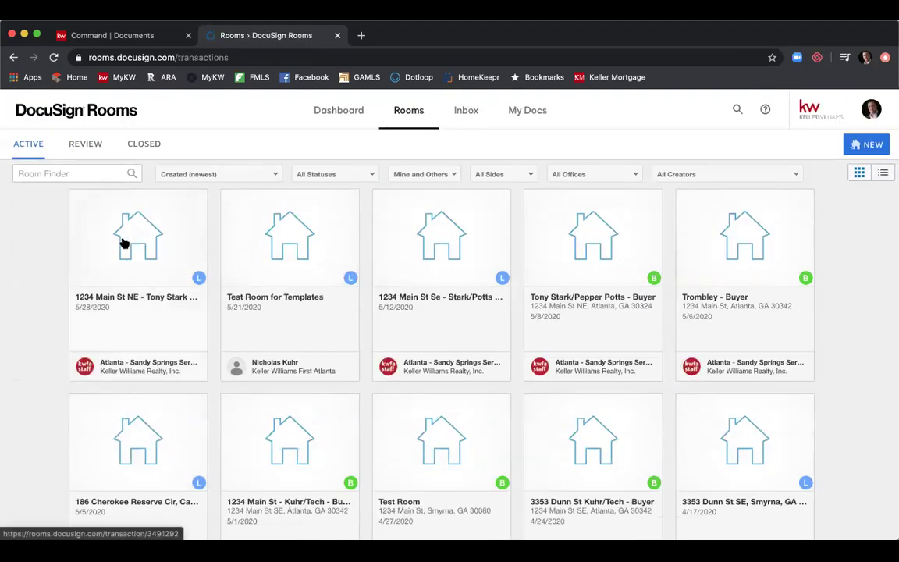
{"action": "left_click", "coordinate": [123, 244]}
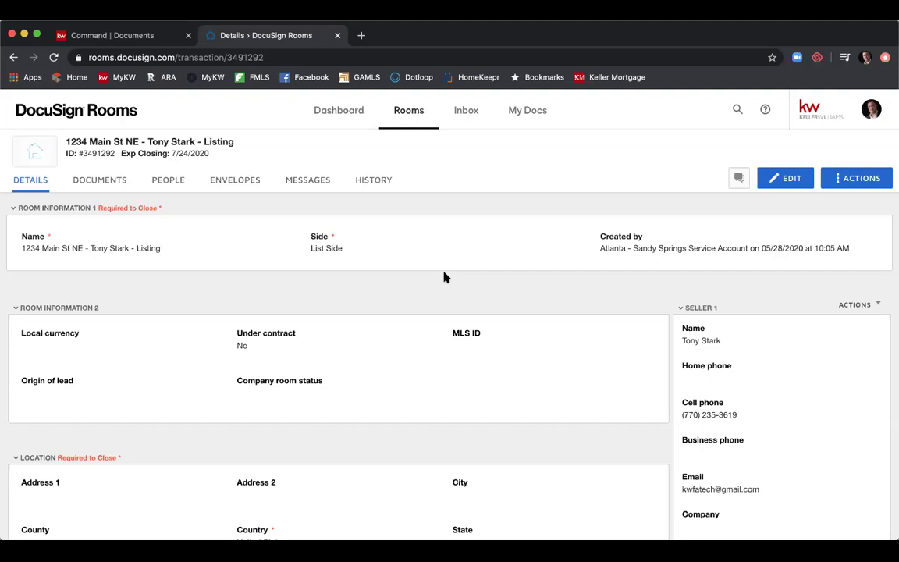
{"action": "scroll", "coordinate": [499, 282], "scroll_direction": "down", "scroll_amount": 2}
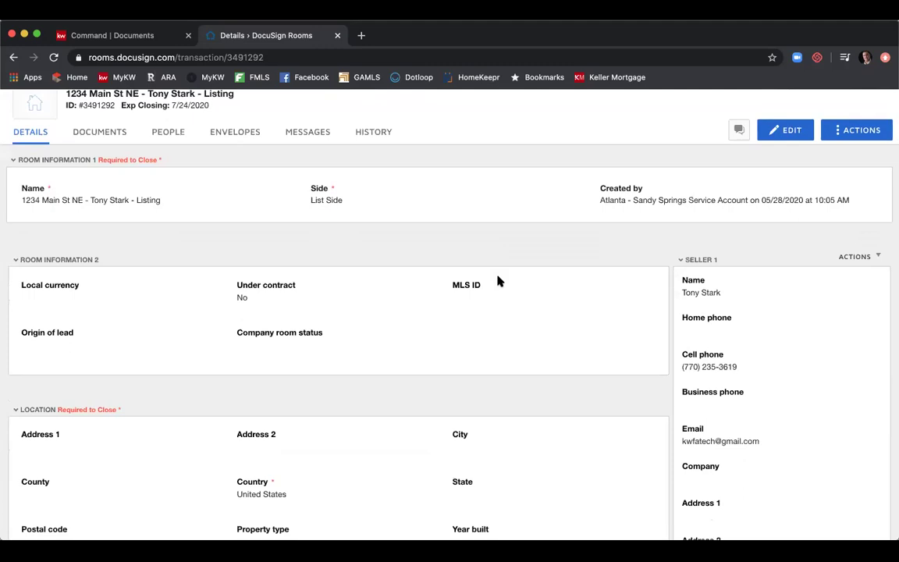
{"action": "scroll", "coordinate": [500, 282], "scroll_direction": "up", "scroll_amount": 2}
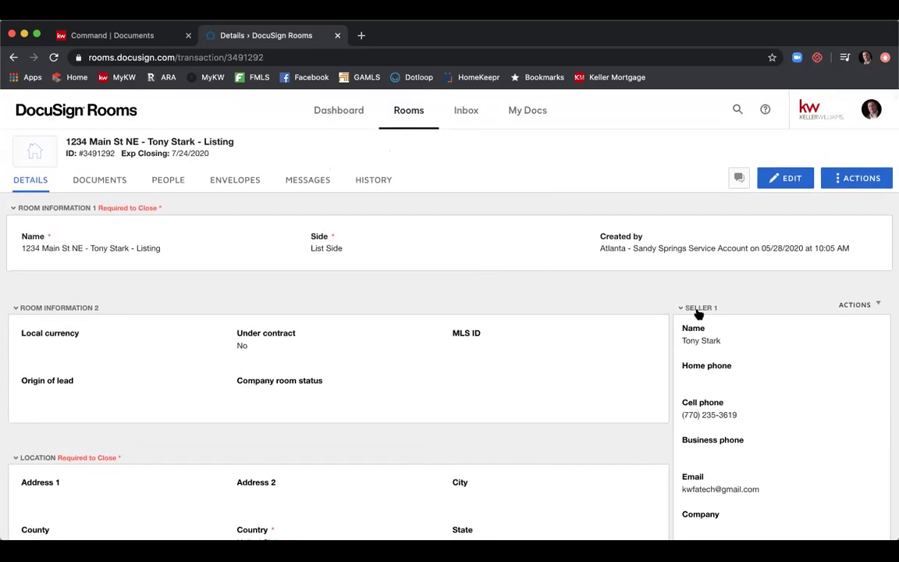
{"action": "scroll", "coordinate": [698, 313], "scroll_direction": "down", "scroll_amount": 1}
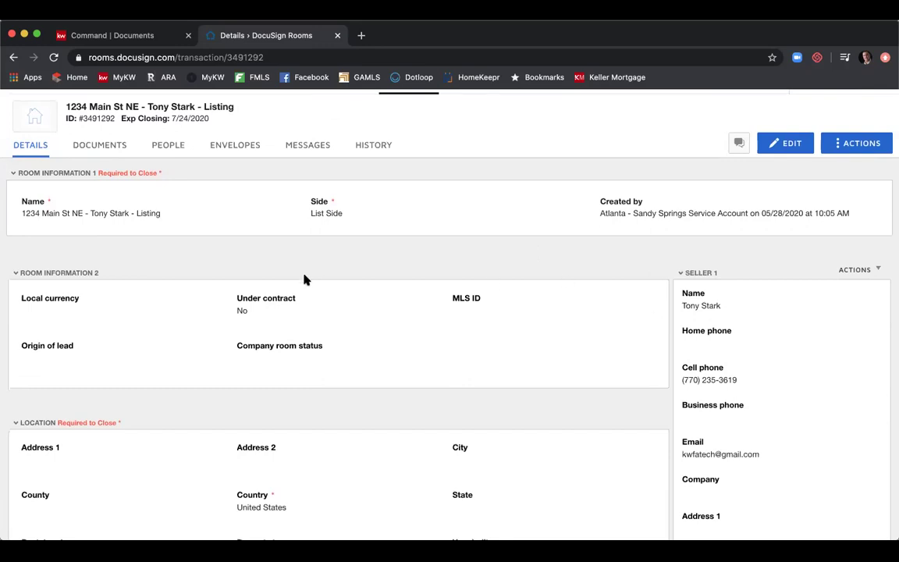
{"action": "scroll", "coordinate": [258, 279], "scroll_direction": "down", "scroll_amount": 1}
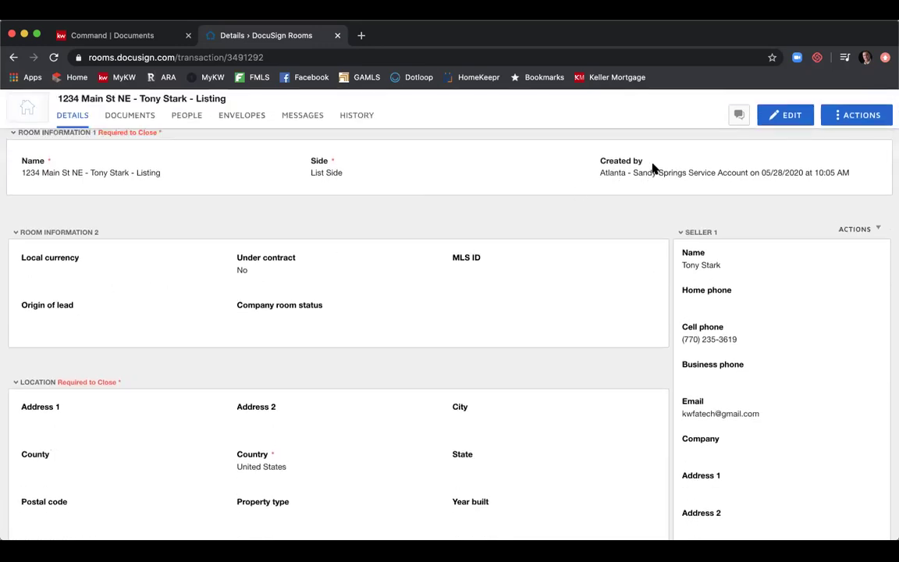
Step: Make the room details editable and enter the property's street address in the location section
{"action": "left_click", "coordinate": [788, 115]}
{"action": "scroll", "coordinate": [520, 198], "scroll_direction": "down", "scroll_amount": 1}
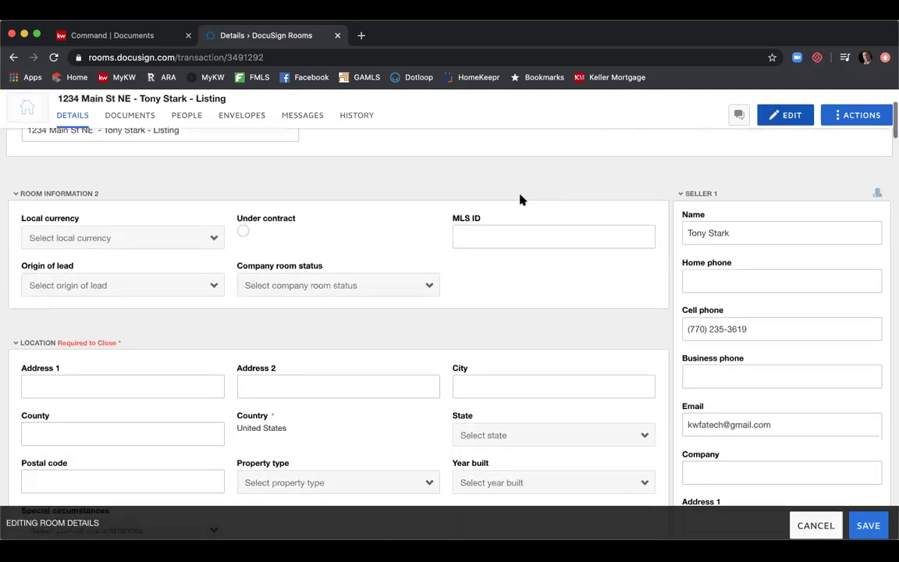
{"action": "scroll", "coordinate": [474, 193], "scroll_direction": "up", "scroll_amount": 2}
{"action": "scroll", "coordinate": [434, 217], "scroll_direction": "down", "scroll_amount": 2}
{"action": "scroll", "coordinate": [434, 219], "scroll_direction": "down", "scroll_amount": 1}
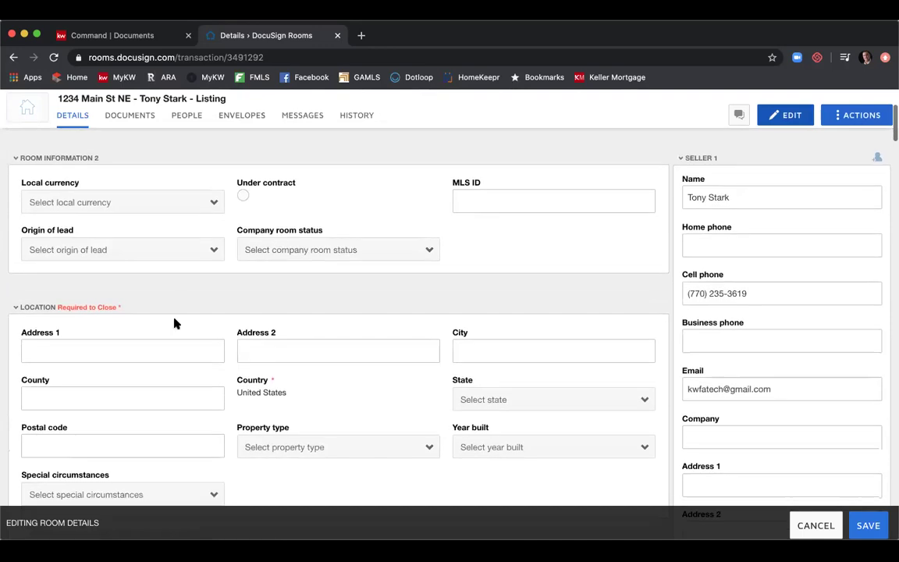
{"action": "left_click", "coordinate": [165, 341]}
{"action": "type", "text": "1234 Main"}
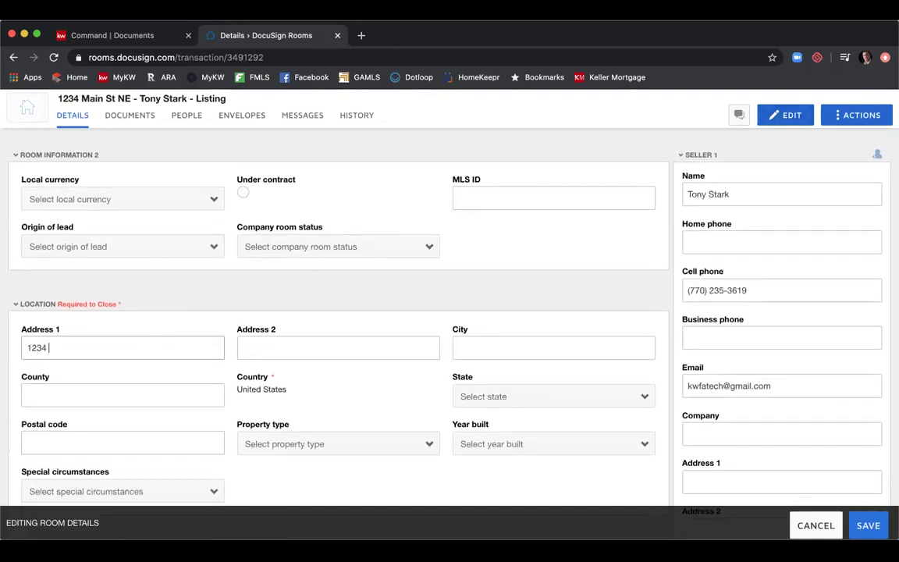
{"action": "type", "text": " St NE"}
{"action": "key", "text": "BackSpace"}
{"action": "key", "text": "BackSpace"}
{"action": "type", "text": "NE"}
Step: Complete the property's location with city Atlanta, county Fulton, state Georgia and the postal code
{"action": "key", "text": "Tab"}
{"action": "key", "text": "Tab"}
{"action": "type", "text": "Atlanta"}
{"action": "key", "text": "Tab"}
{"action": "type", "text": "Fulton"}
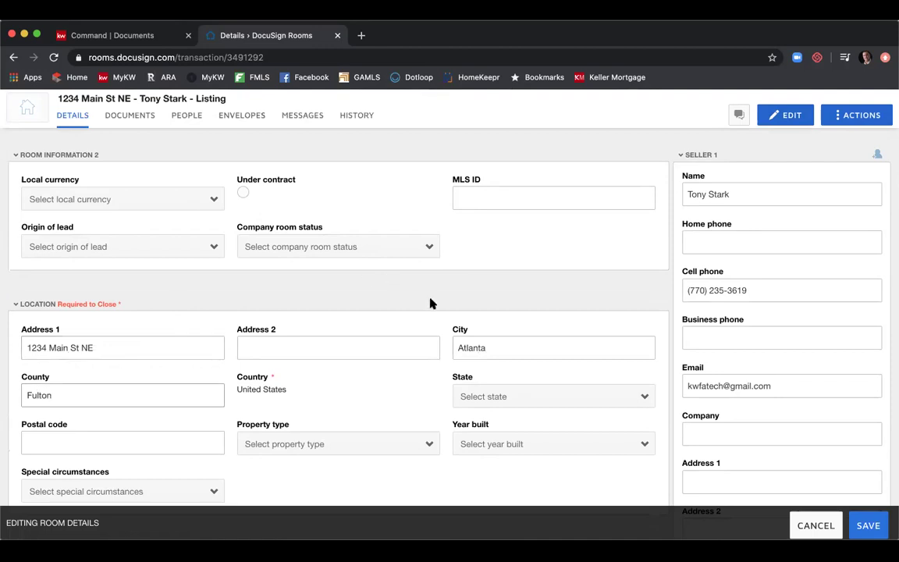
{"action": "left_click", "coordinate": [488, 404]}
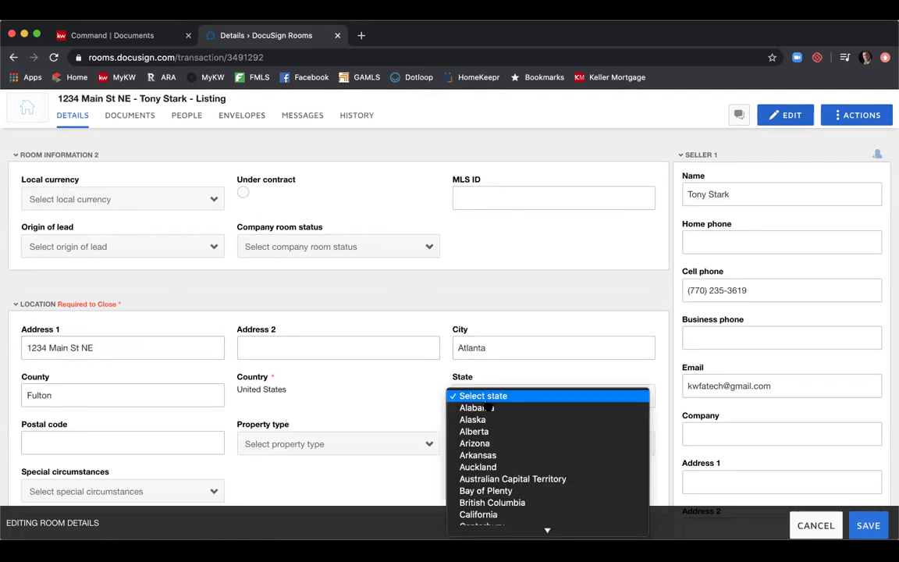
{"action": "left_click", "coordinate": [506, 433]}
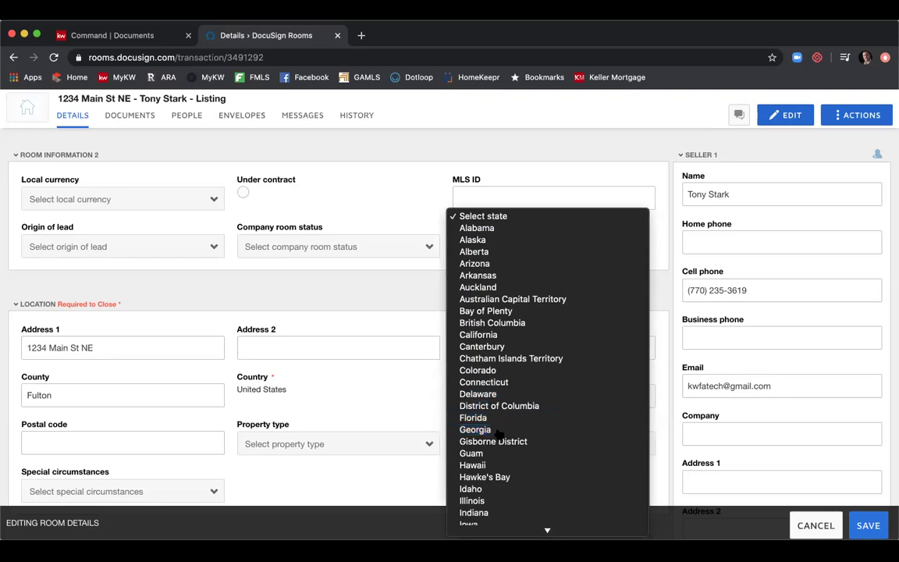
{"action": "left_click", "coordinate": [206, 439]}
{"action": "type", "text": "30342"}
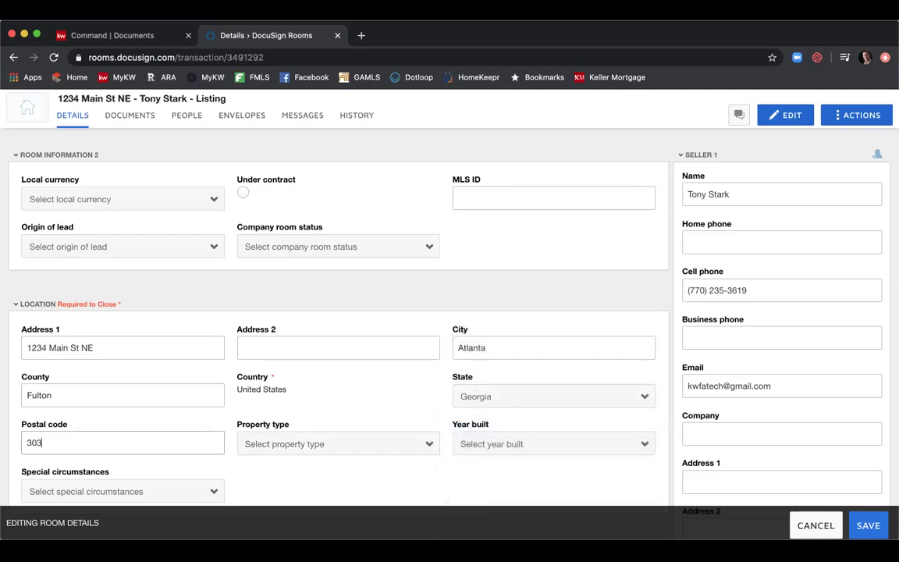
Step: Set the property type to Residential Detached and the year built to 2003
{"action": "left_click", "coordinate": [242, 444]}
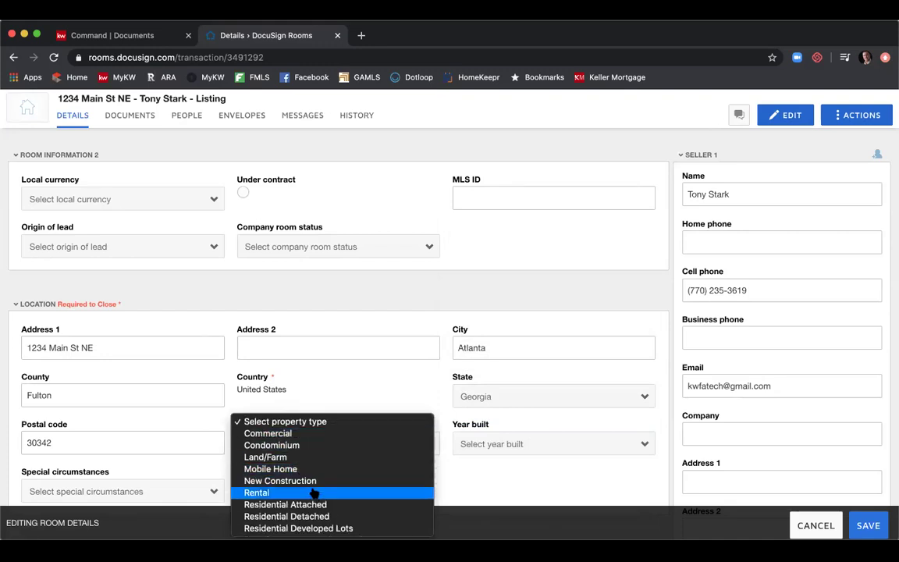
{"action": "left_click", "coordinate": [300, 517]}
{"action": "left_click", "coordinate": [491, 444]}
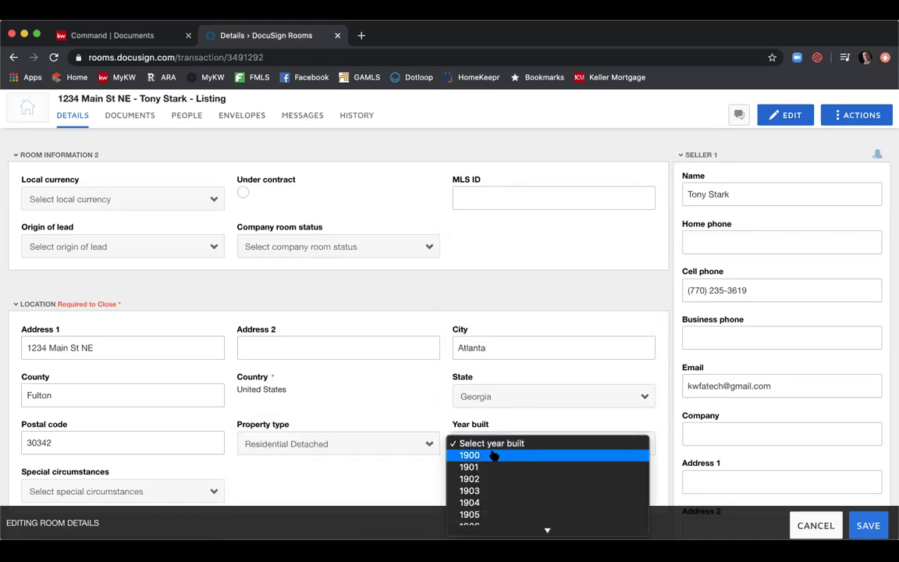
{"action": "scroll", "coordinate": [496, 458], "scroll_direction": "down", "scroll_amount": 10}
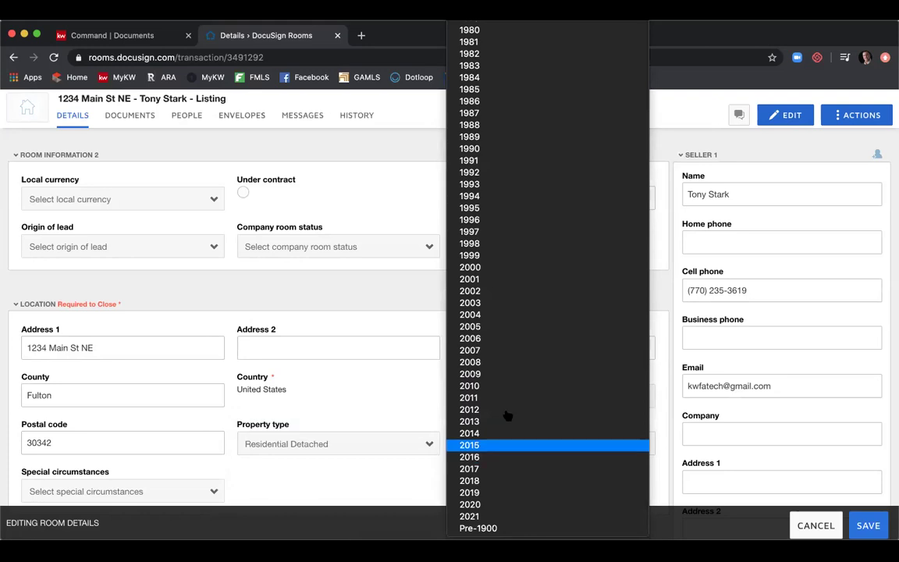
{"action": "left_click", "coordinate": [473, 303]}
{"action": "scroll", "coordinate": [310, 358], "scroll_direction": "down", "scroll_amount": 2}
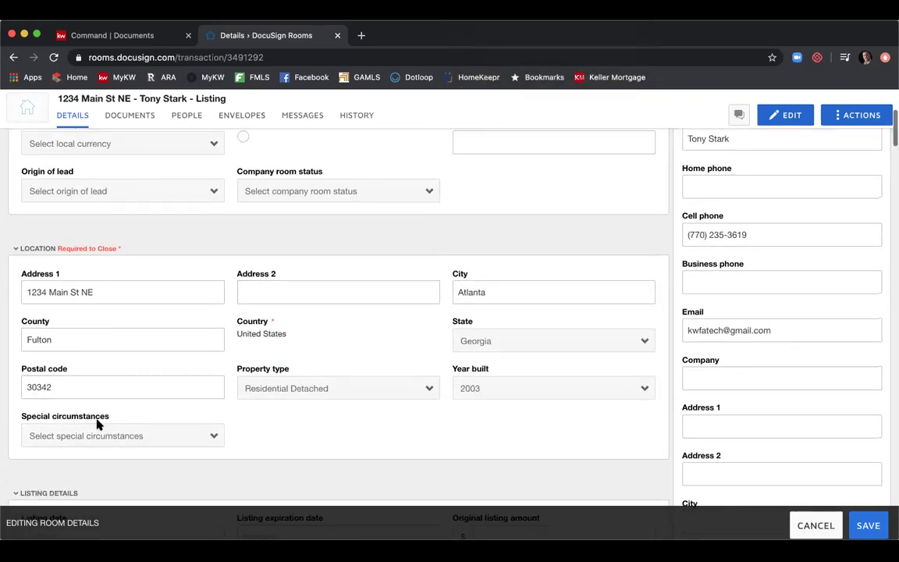
Step: Set the listing date to 5/29/2020 and the listing expiration date to 6/30/2020 in the listing details
{"action": "left_click", "coordinate": [113, 440]}
{"action": "left_click", "coordinate": [362, 460]}
{"action": "scroll", "coordinate": [399, 413], "scroll_direction": "down", "scroll_amount": 3}
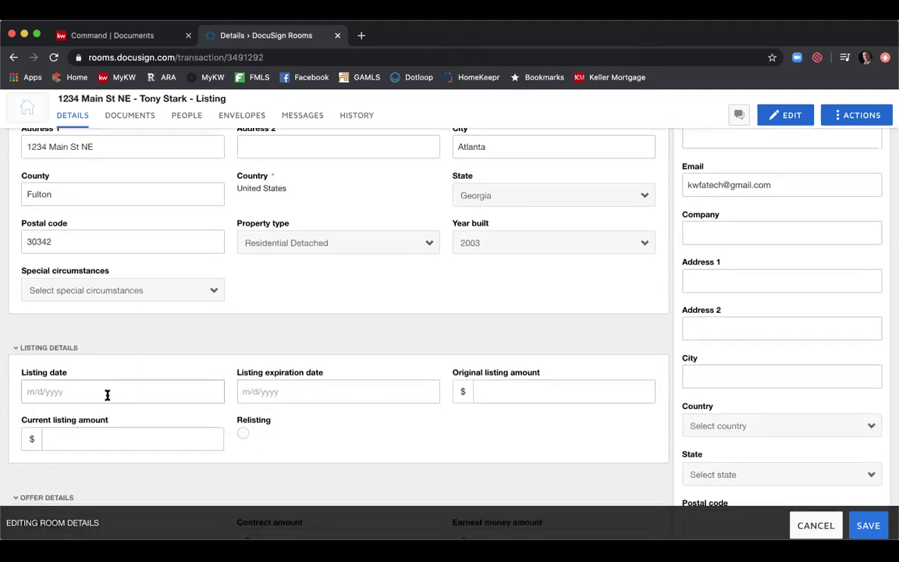
{"action": "left_click", "coordinate": [106, 395]}
{"action": "left_click", "coordinate": [123, 350]}
{"action": "left_click", "coordinate": [328, 390]}
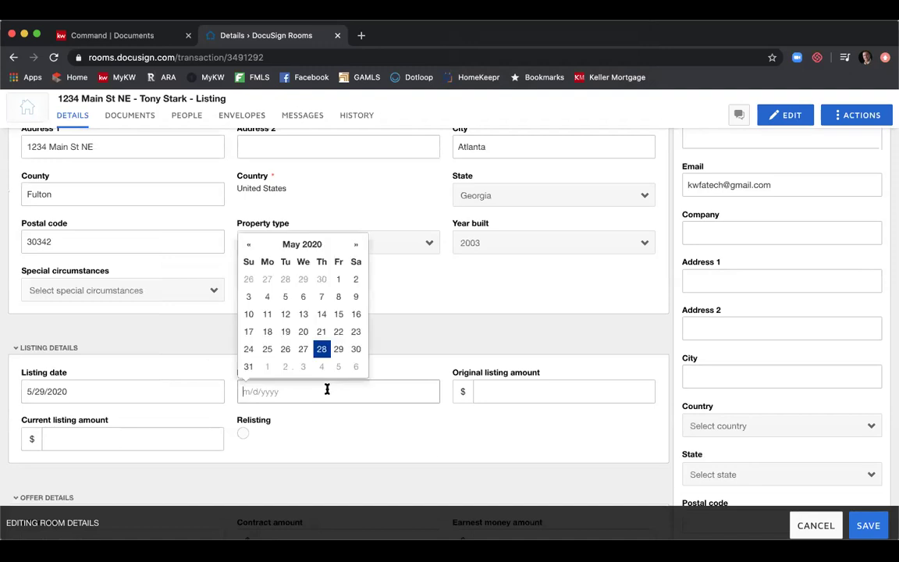
{"action": "left_click", "coordinate": [356, 246]}
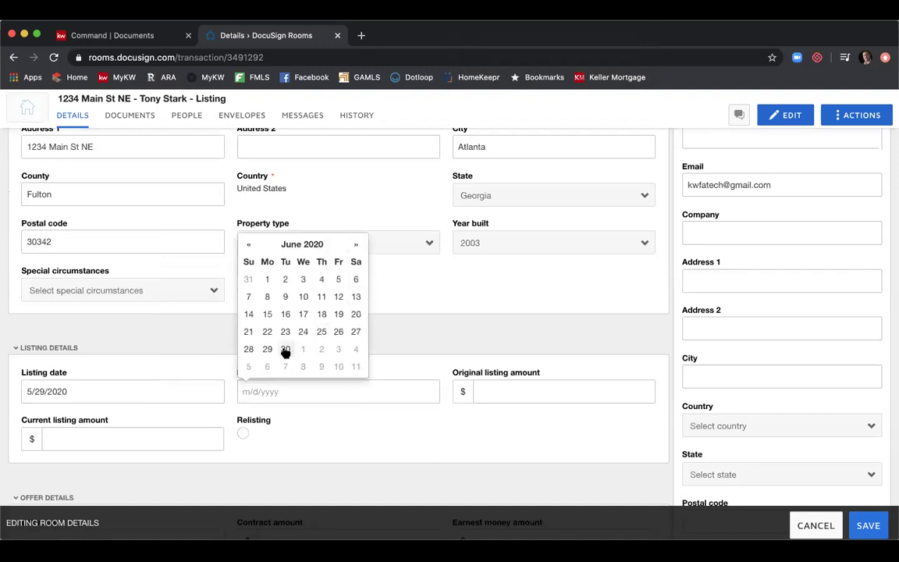
{"action": "left_click", "coordinate": [285, 349]}
Step: Enter 515000 as both the original listing amount and the current listing amount
{"action": "left_click", "coordinate": [515, 387]}
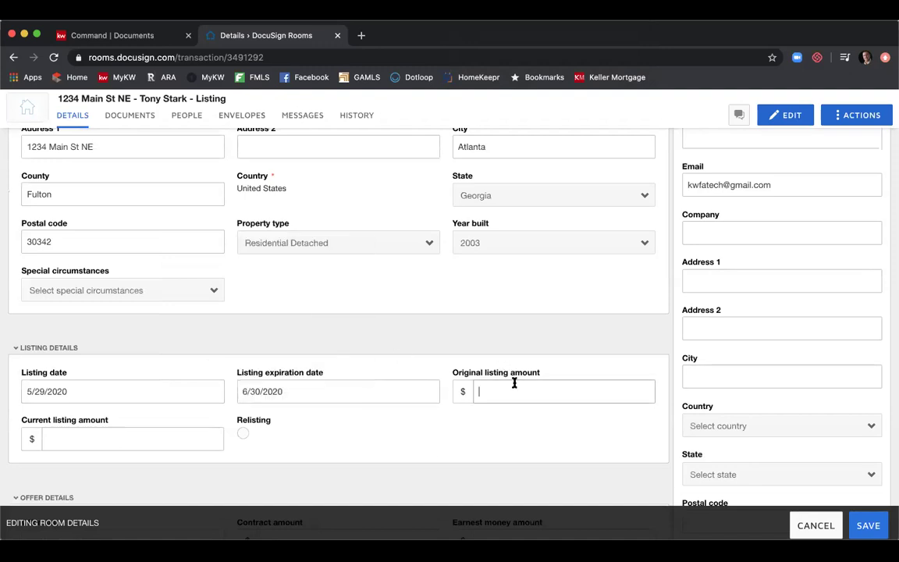
{"action": "type", "text": "515000"}
{"action": "left_click", "coordinate": [182, 438]}
{"action": "type", "text": "515000"}
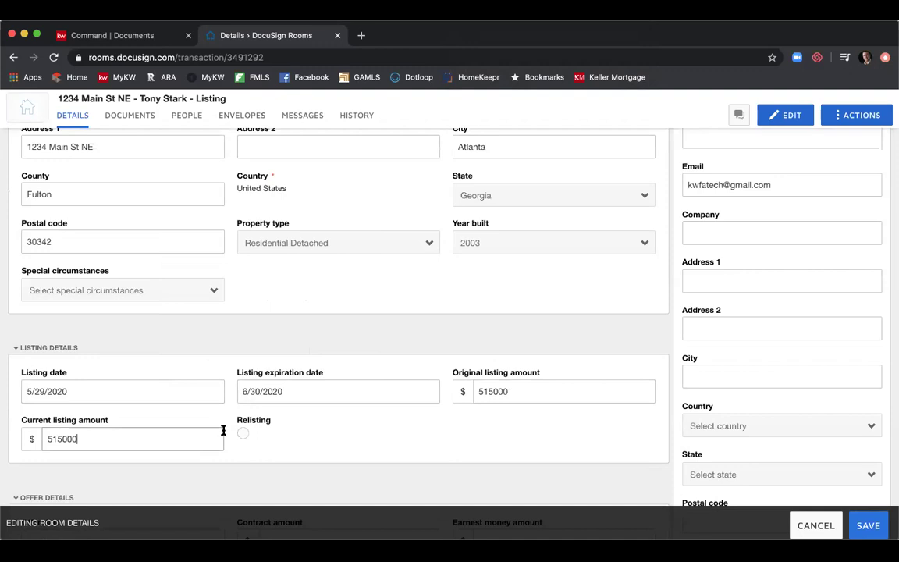
Step: Review the location details and the contact and address fields of Seller 1
{"action": "scroll", "coordinate": [517, 415], "scroll_direction": "down", "scroll_amount": 1}
{"action": "scroll", "coordinate": [522, 417], "scroll_direction": "up", "scroll_amount": 4}
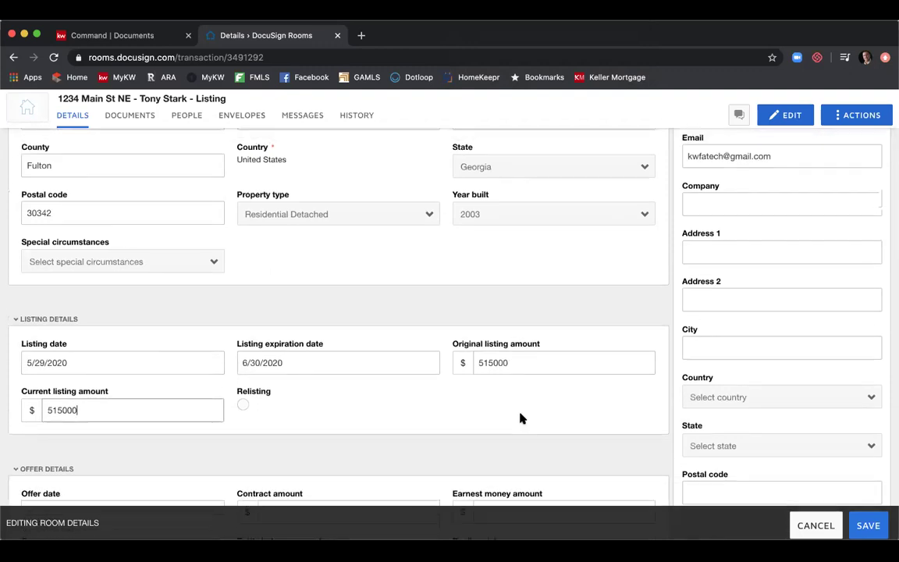
{"action": "scroll", "coordinate": [522, 417], "scroll_direction": "up", "scroll_amount": 1}
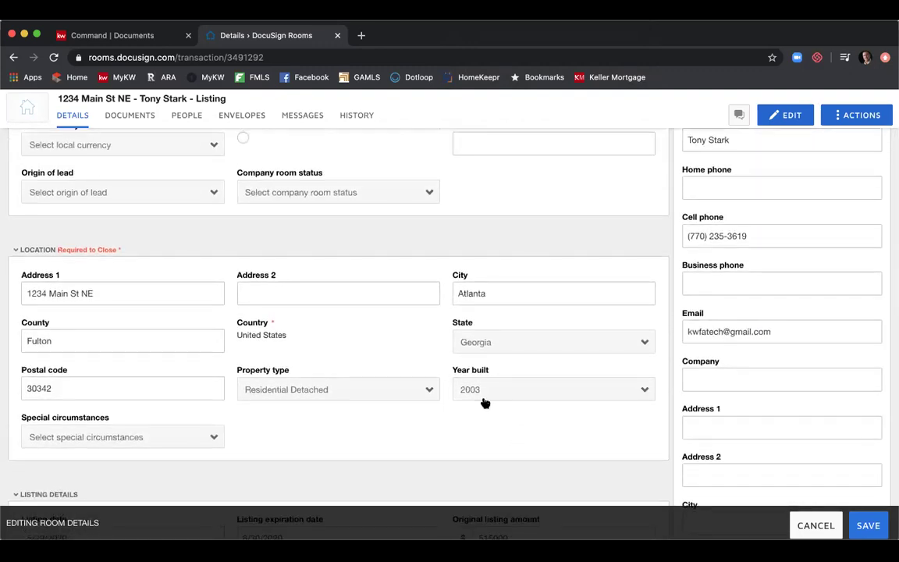
{"action": "scroll", "coordinate": [482, 402], "scroll_direction": "up", "scroll_amount": 2}
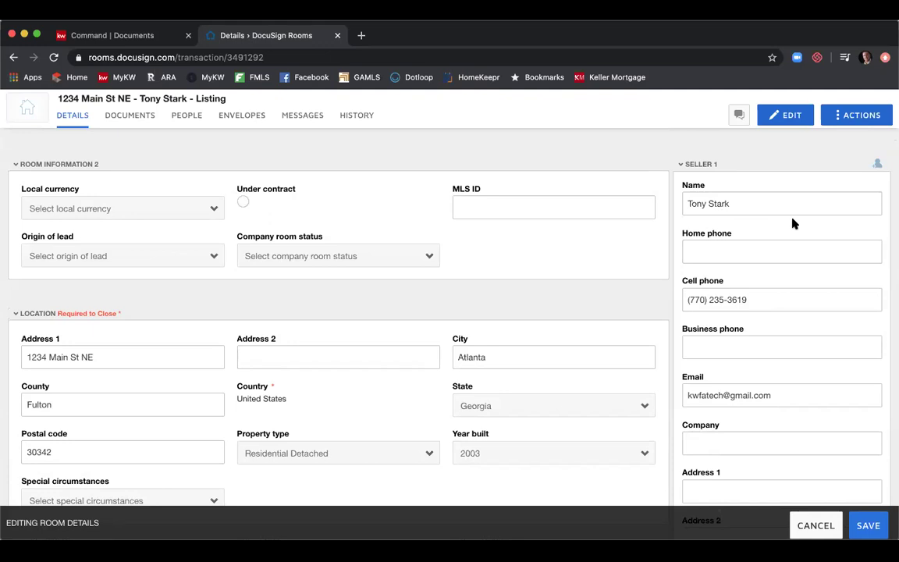
{"action": "scroll", "coordinate": [781, 234], "scroll_direction": "down", "scroll_amount": 2}
{"action": "scroll", "coordinate": [769, 250], "scroll_direction": "up", "scroll_amount": 1}
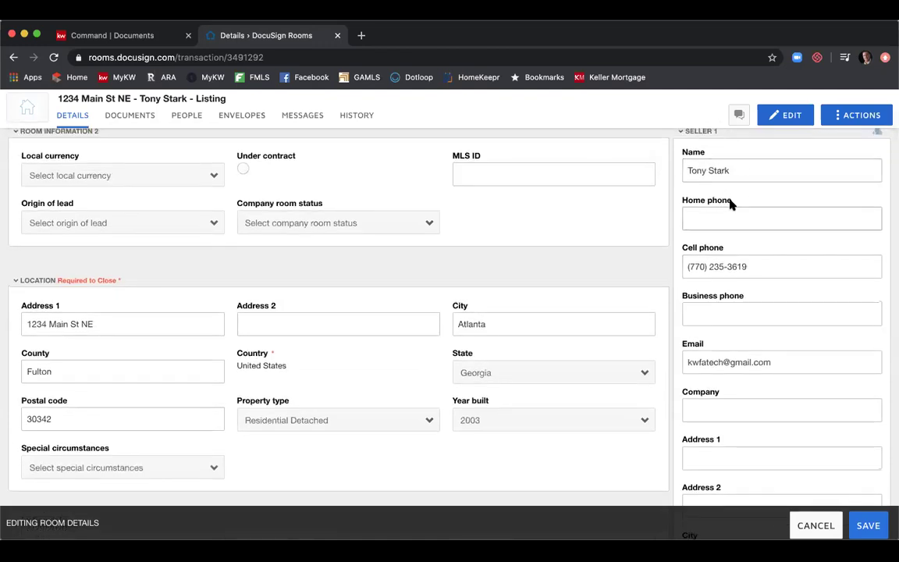
{"action": "scroll", "coordinate": [783, 203], "scroll_direction": "down", "scroll_amount": 1}
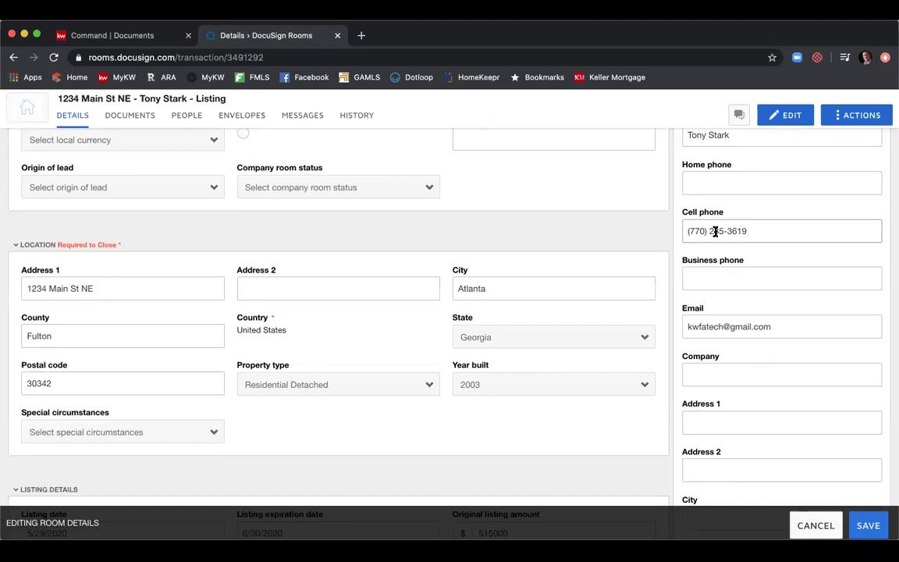
{"action": "scroll", "coordinate": [715, 231], "scroll_direction": "down", "scroll_amount": 1}
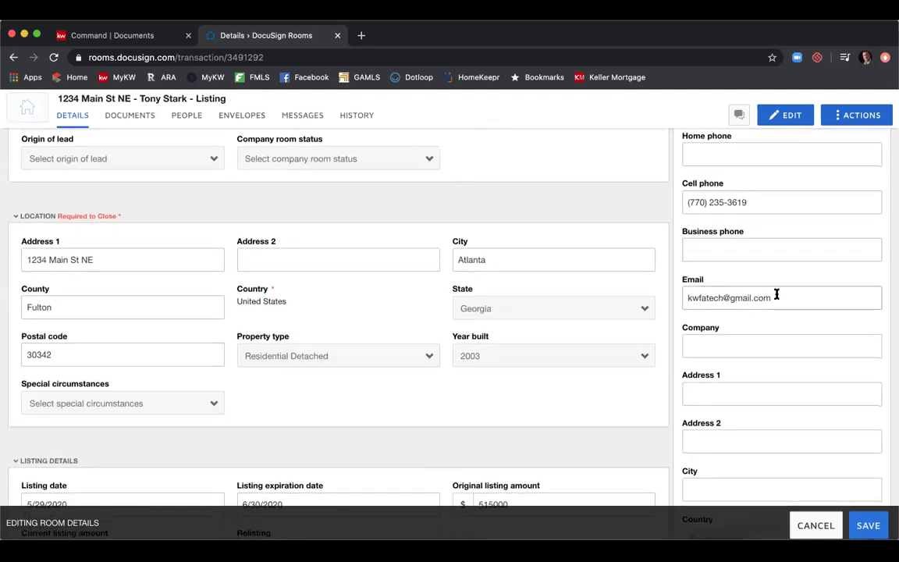
{"action": "scroll", "coordinate": [776, 296], "scroll_direction": "down", "scroll_amount": 2}
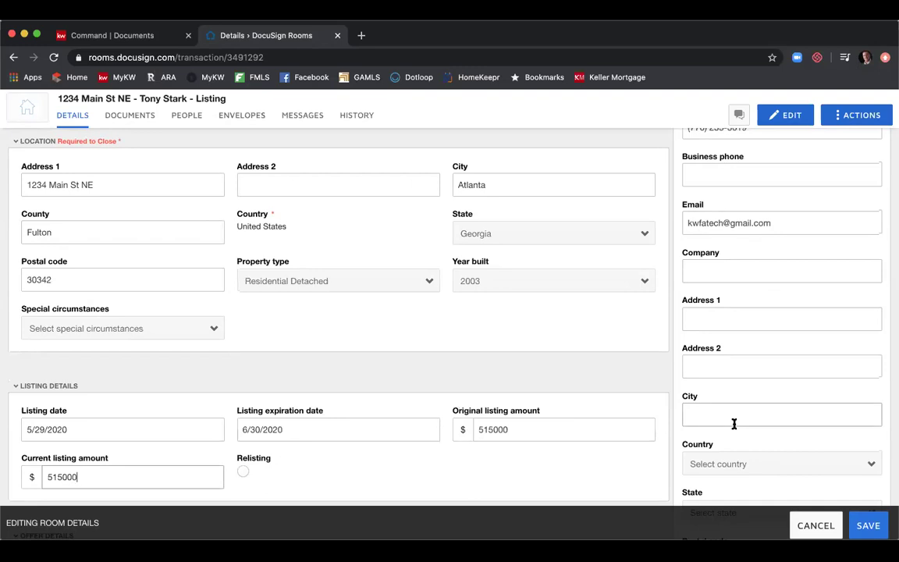
{"action": "scroll", "coordinate": [739, 331], "scroll_direction": "down", "scroll_amount": 3}
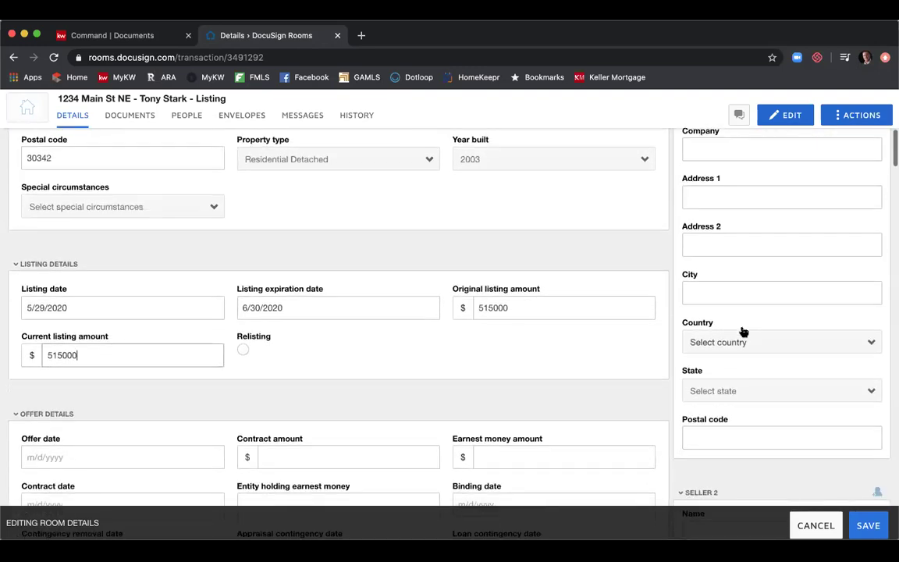
Step: Examine the offer, closing and property detail sections along with the Seller 2 and Listing Agent 1 contact fields
{"action": "scroll", "coordinate": [744, 332], "scroll_direction": "down", "scroll_amount": 6}
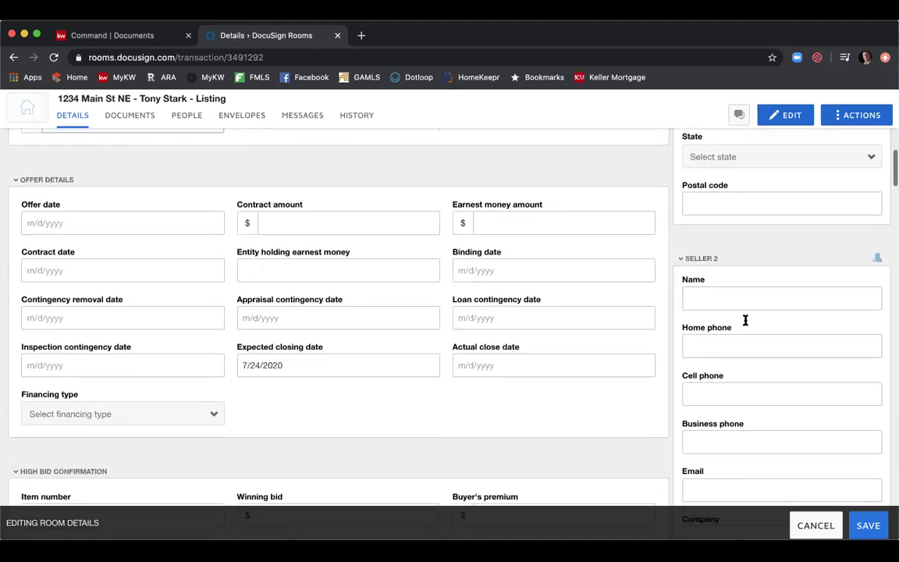
{"action": "scroll", "coordinate": [745, 320], "scroll_direction": "down", "scroll_amount": 2}
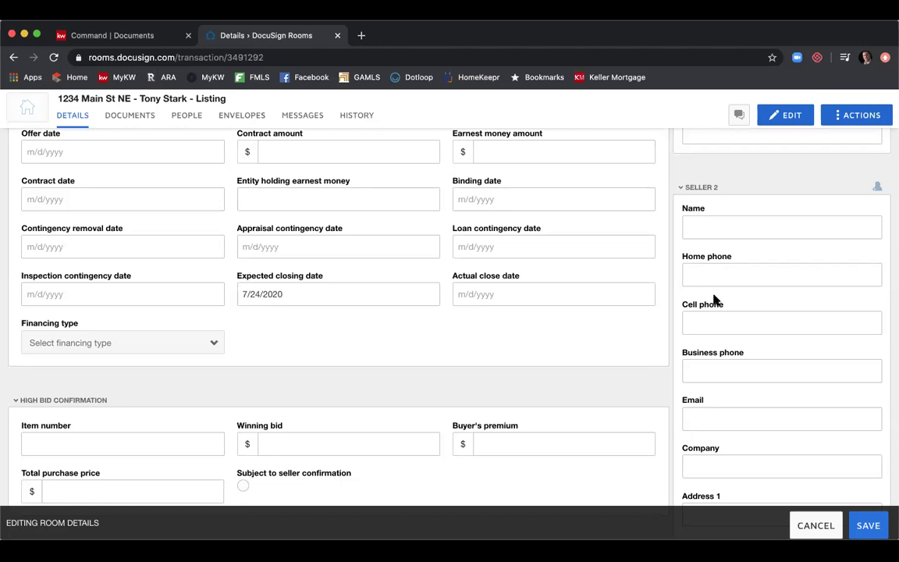
{"action": "scroll", "coordinate": [718, 293], "scroll_direction": "down", "scroll_amount": 5}
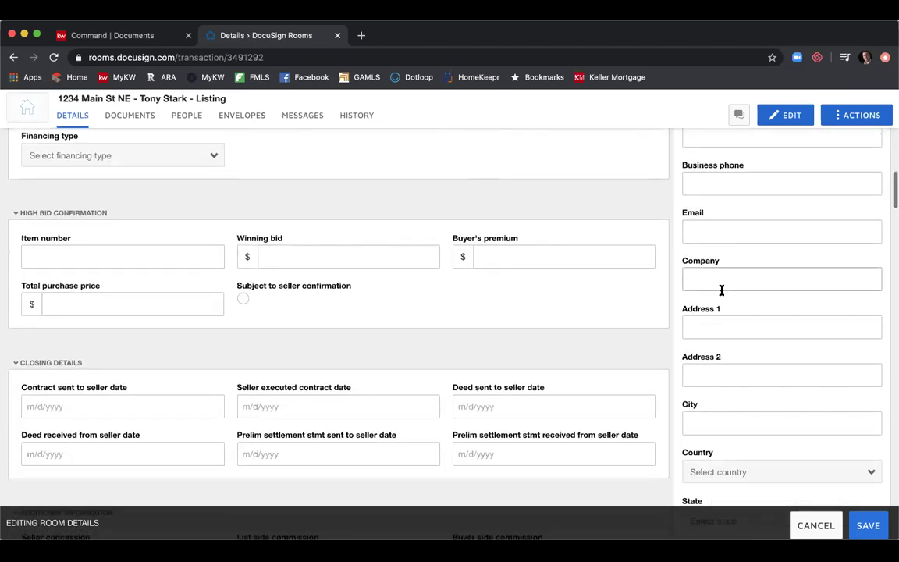
{"action": "scroll", "coordinate": [753, 203], "scroll_direction": "down", "scroll_amount": 3}
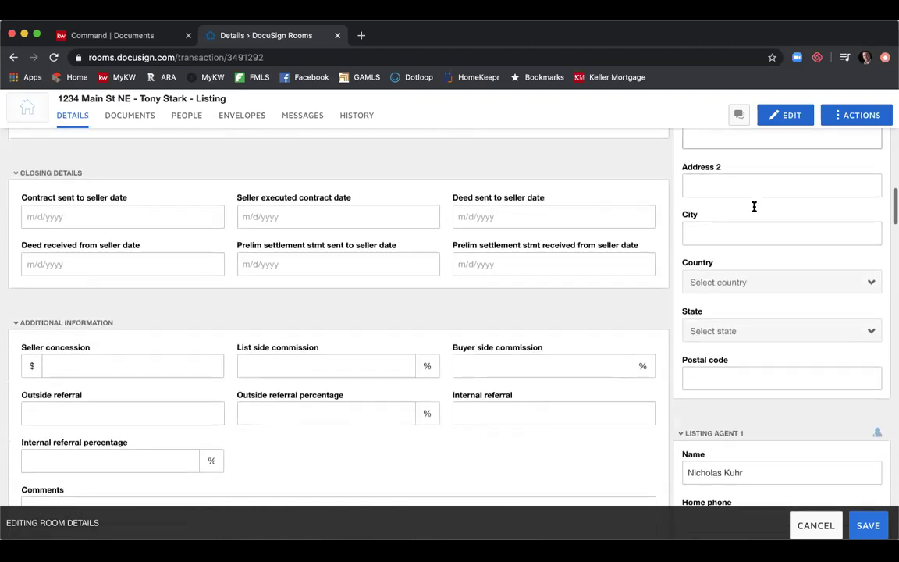
{"action": "scroll", "coordinate": [754, 209], "scroll_direction": "down", "scroll_amount": 3}
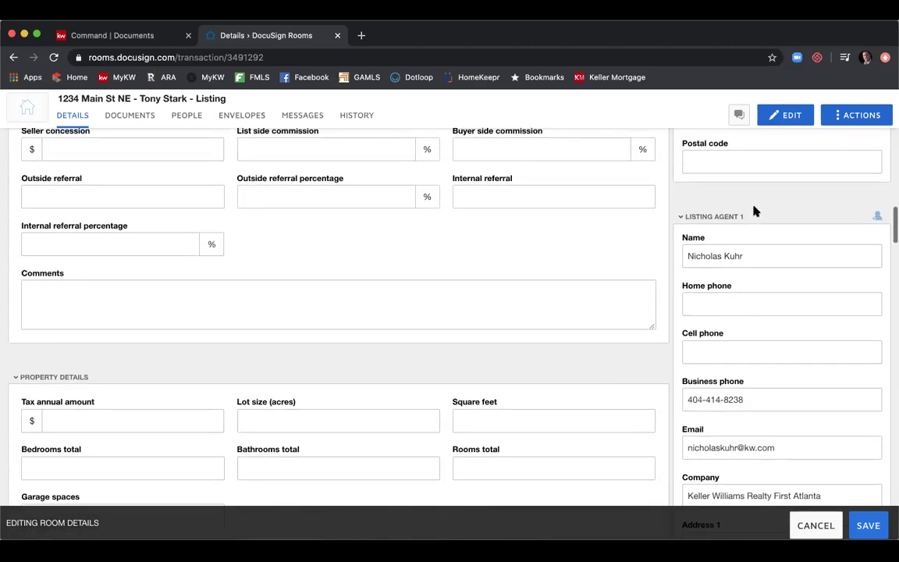
{"action": "left_click", "coordinate": [751, 255]}
{"action": "scroll", "coordinate": [727, 251], "scroll_direction": "down", "scroll_amount": 2}
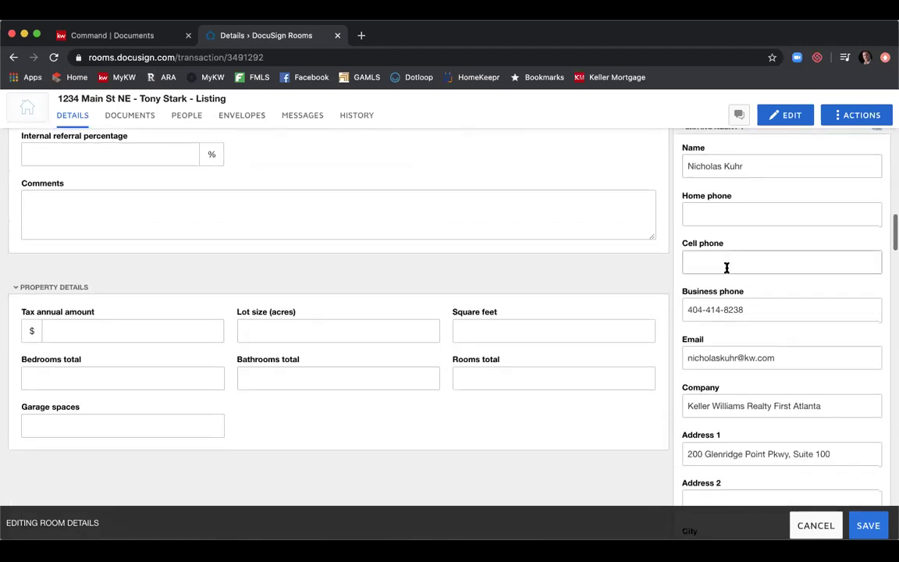
{"action": "scroll", "coordinate": [727, 297], "scroll_direction": "down", "scroll_amount": 5}
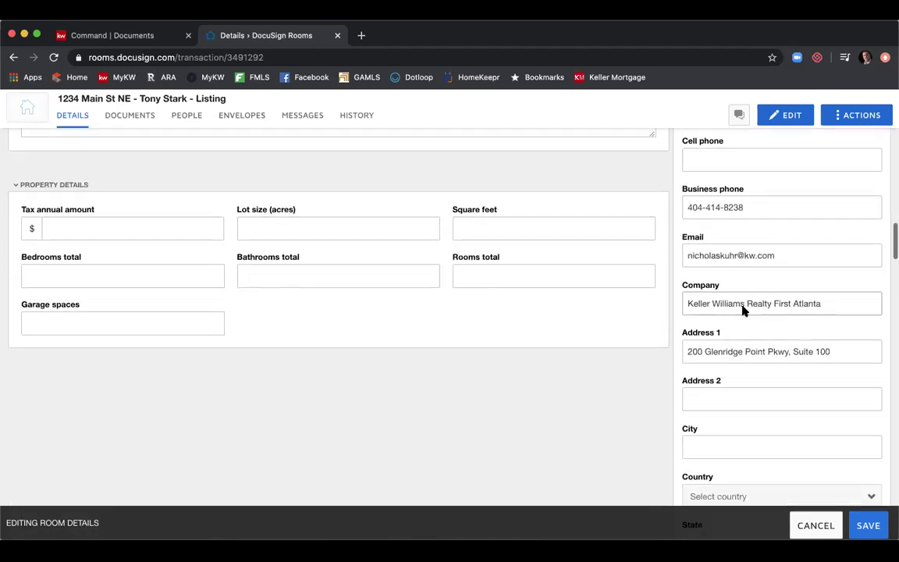
Step: Complete Listing Agent 1's address with city Atlanta, country United States, state Georgia and the postal code
{"action": "left_click", "coordinate": [733, 343]}
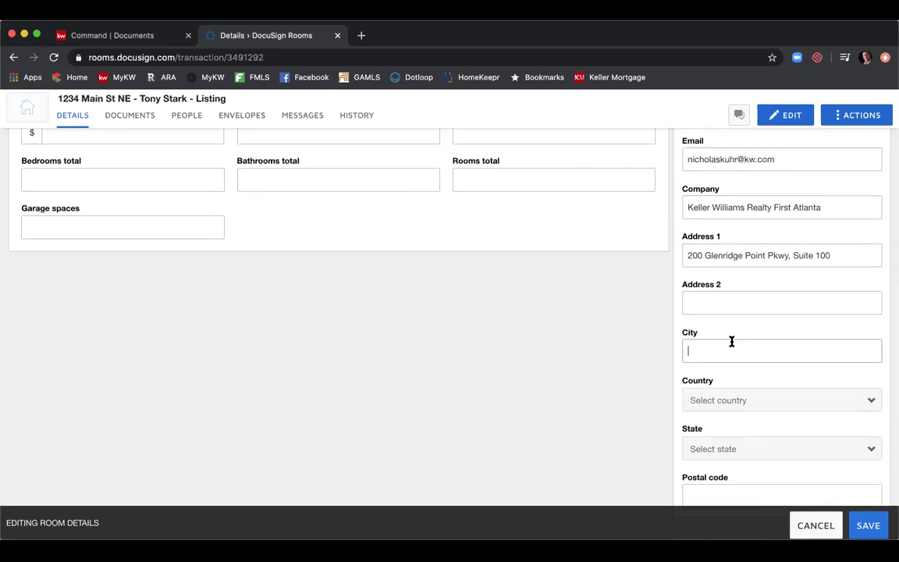
{"action": "type", "text": "tlanta"}
{"action": "scroll", "coordinate": [737, 345], "scroll_direction": "down", "scroll_amount": 2}
{"action": "left_click", "coordinate": [732, 353]}
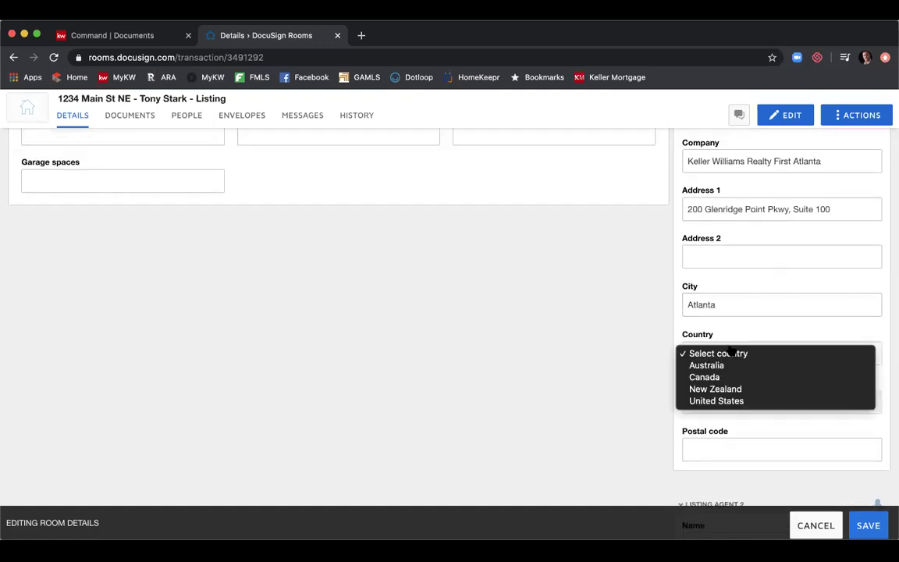
{"action": "left_click", "coordinate": [735, 400]}
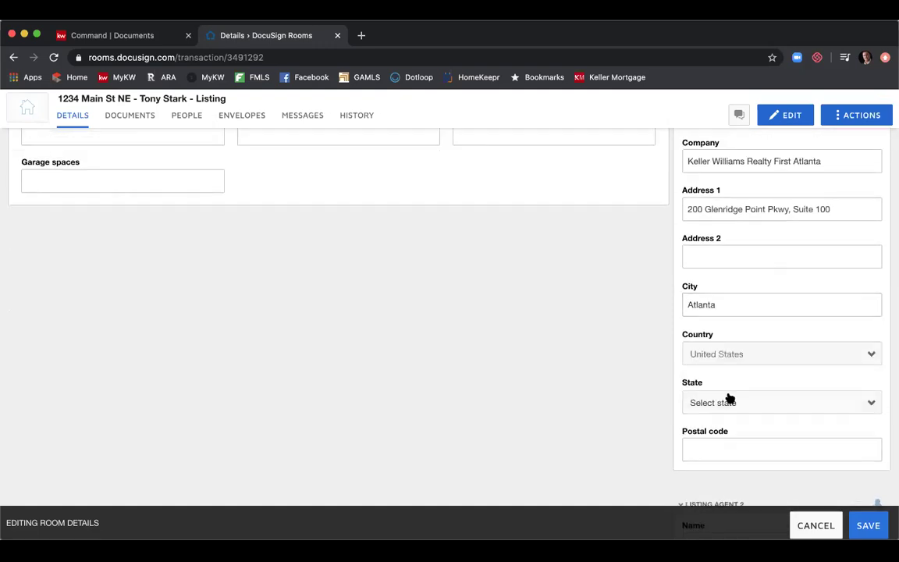
{"action": "left_click", "coordinate": [730, 402]}
{"action": "scroll", "coordinate": [731, 402], "scroll_direction": "down", "scroll_amount": 10}
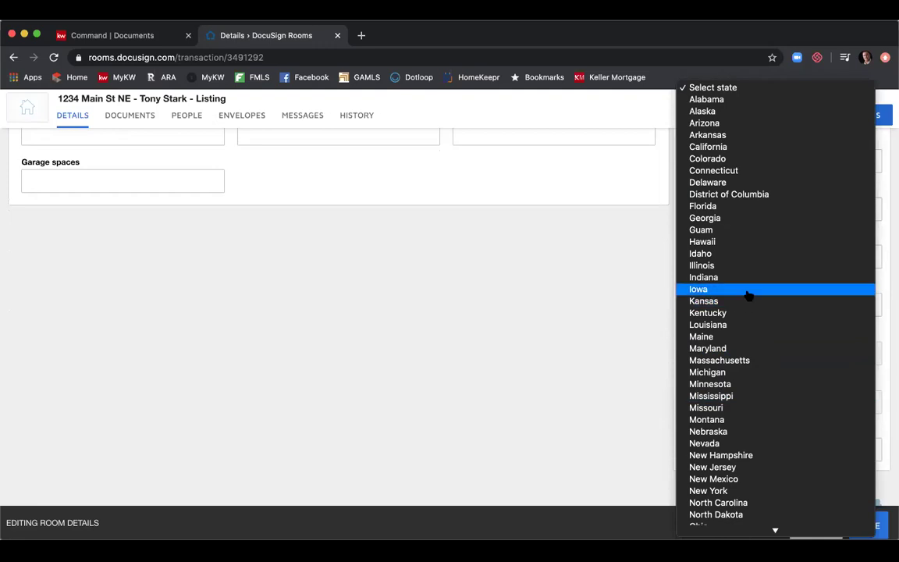
{"action": "left_click", "coordinate": [743, 219]}
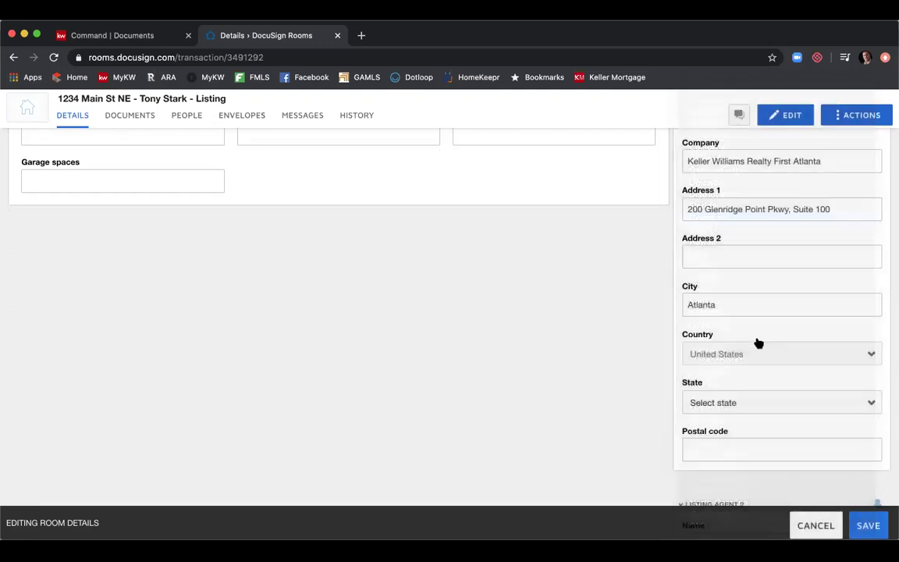
{"action": "left_click", "coordinate": [731, 442]}
{"action": "type", "text": "30342"}
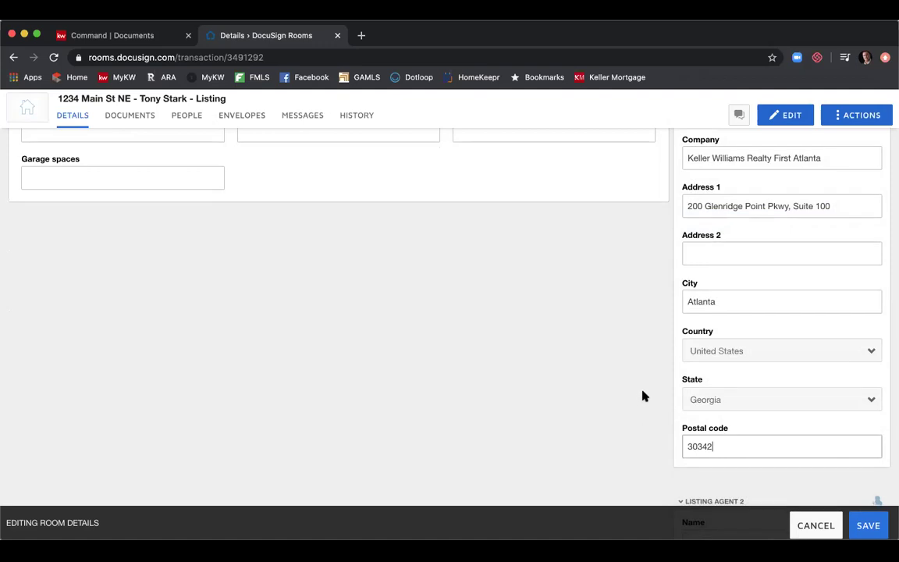
Step: Review the contact sections for Listing Agent 2, Buyer 1, Buyer 2 and Buyer Agent 1
{"action": "scroll", "coordinate": [643, 395], "scroll_direction": "down", "scroll_amount": 3}
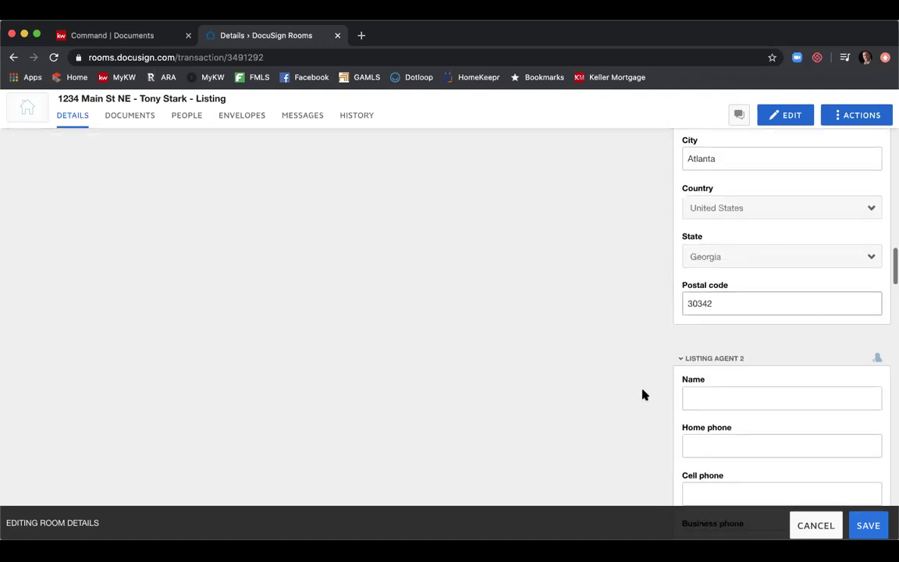
{"action": "scroll", "coordinate": [646, 384], "scroll_direction": "down", "scroll_amount": 3}
{"action": "scroll", "coordinate": [647, 384], "scroll_direction": "up", "scroll_amount": 3}
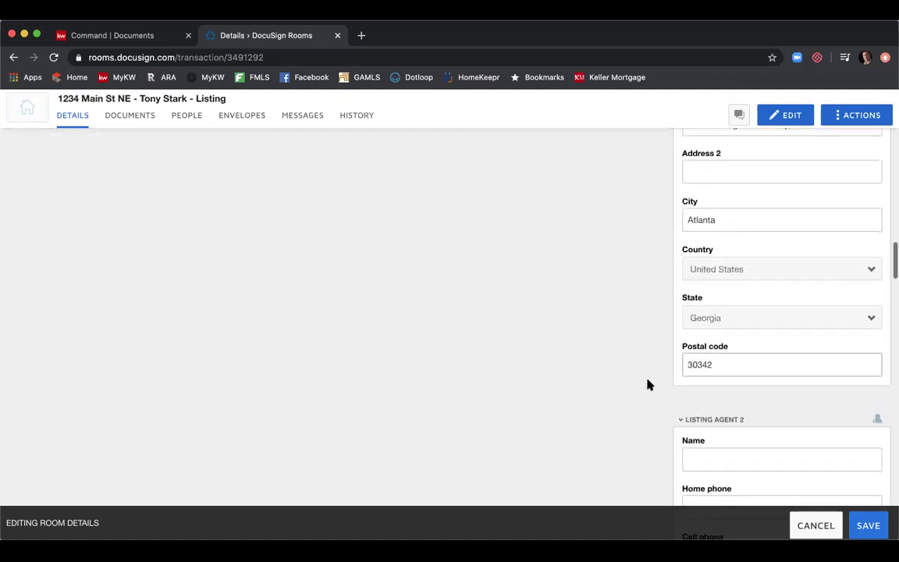
{"action": "scroll", "coordinate": [648, 384], "scroll_direction": "down", "scroll_amount": 3}
{"action": "scroll", "coordinate": [647, 383], "scroll_direction": "down", "scroll_amount": 5}
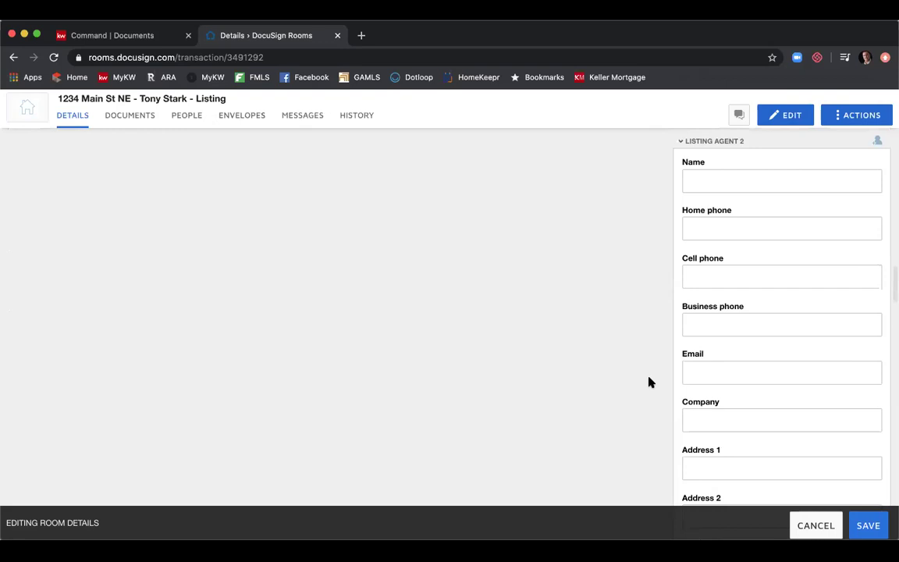
{"action": "scroll", "coordinate": [652, 382], "scroll_direction": "down", "scroll_amount": 6}
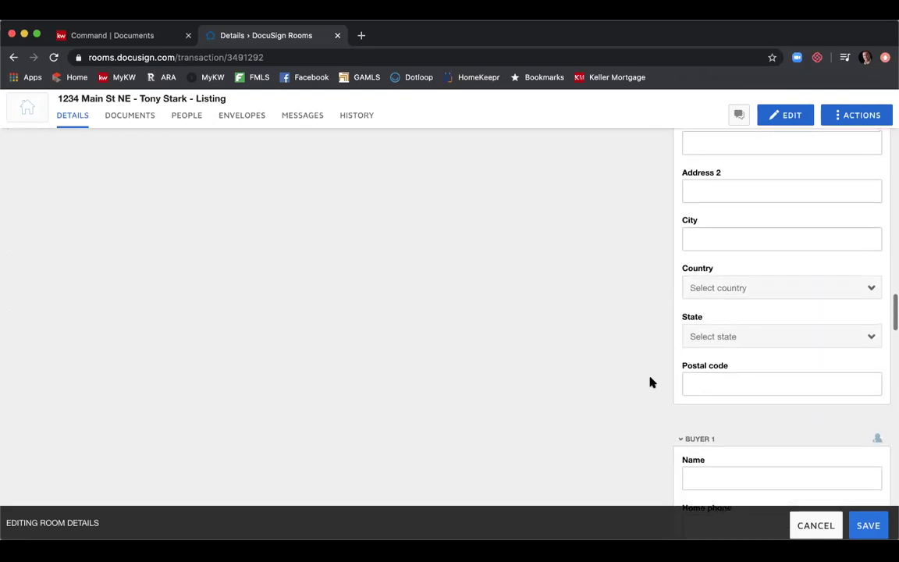
{"action": "scroll", "coordinate": [652, 383], "scroll_direction": "down", "scroll_amount": 3}
{"action": "scroll", "coordinate": [652, 383], "scroll_direction": "up", "scroll_amount": 2}
{"action": "scroll", "coordinate": [652, 383], "scroll_direction": "down", "scroll_amount": 4}
{"action": "scroll", "coordinate": [652, 382], "scroll_direction": "up", "scroll_amount": 4}
{"action": "scroll", "coordinate": [652, 382], "scroll_direction": "down", "scroll_amount": 5}
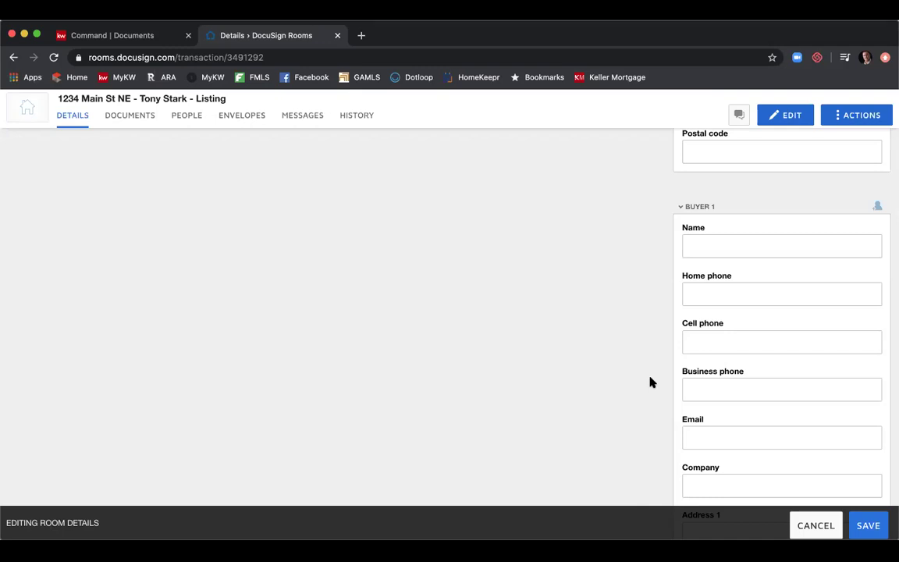
{"action": "scroll", "coordinate": [650, 361], "scroll_direction": "down", "scroll_amount": 5}
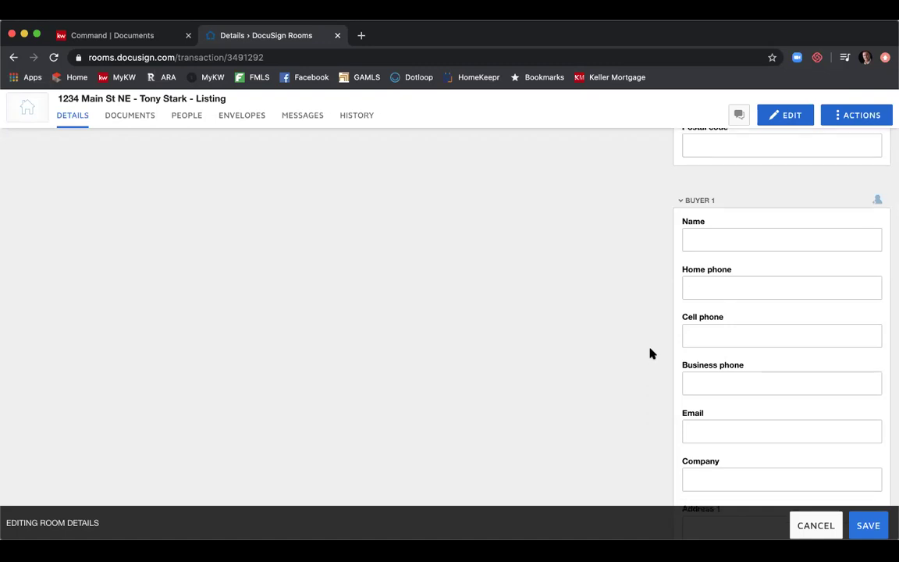
{"action": "scroll", "coordinate": [653, 353], "scroll_direction": "down", "scroll_amount": 10}
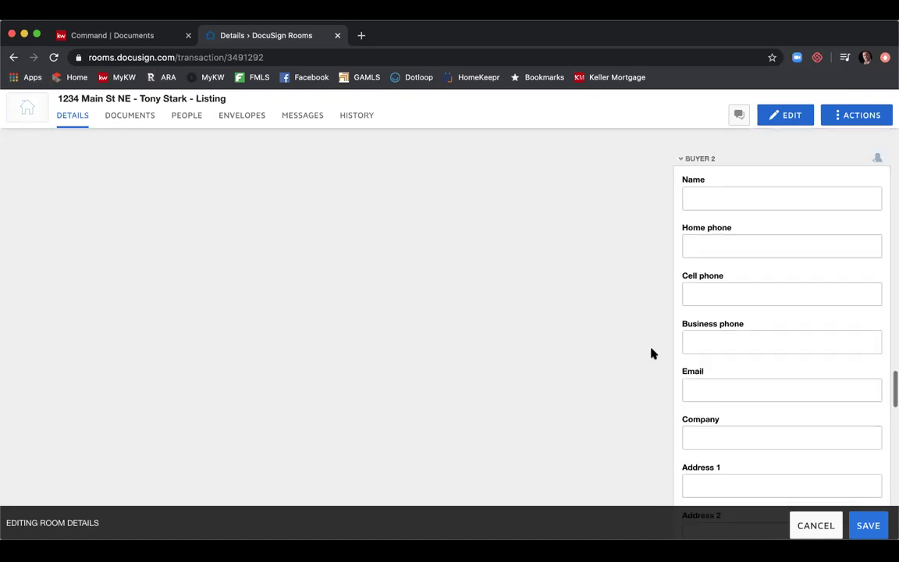
{"action": "scroll", "coordinate": [654, 354], "scroll_direction": "down", "scroll_amount": 1}
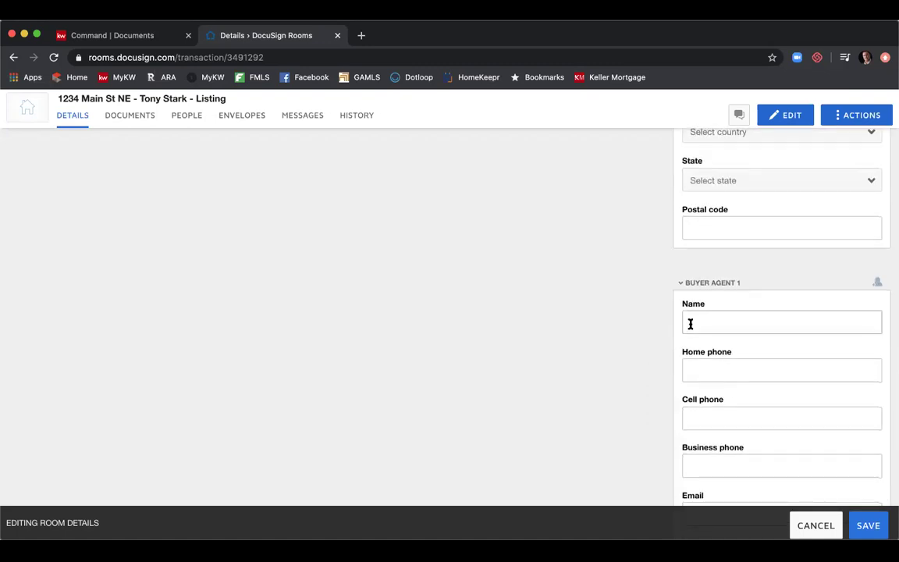
{"action": "scroll", "coordinate": [658, 327], "scroll_direction": "down", "scroll_amount": 2}
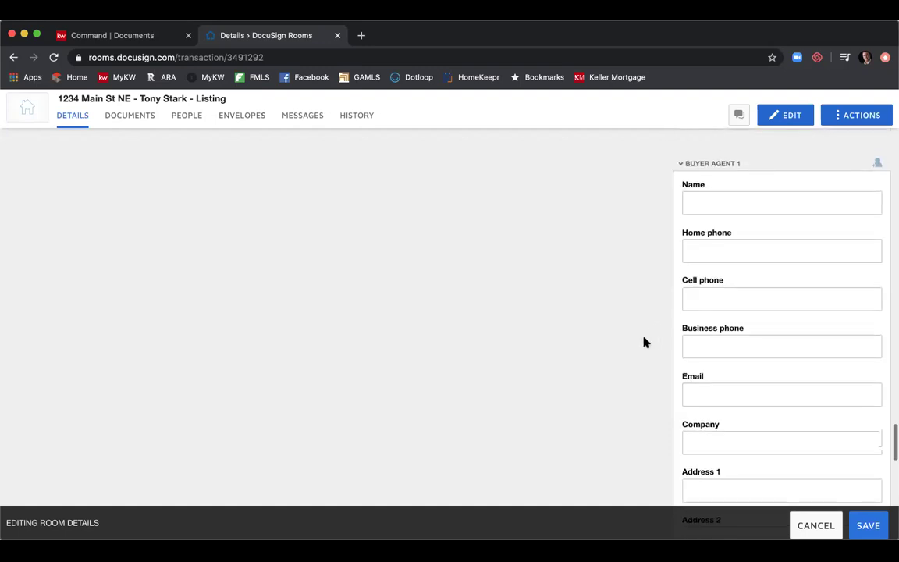
Step: Return to the start of the room details form and save the edited details
{"action": "scroll", "coordinate": [644, 343], "scroll_direction": "up", "scroll_amount": 10}
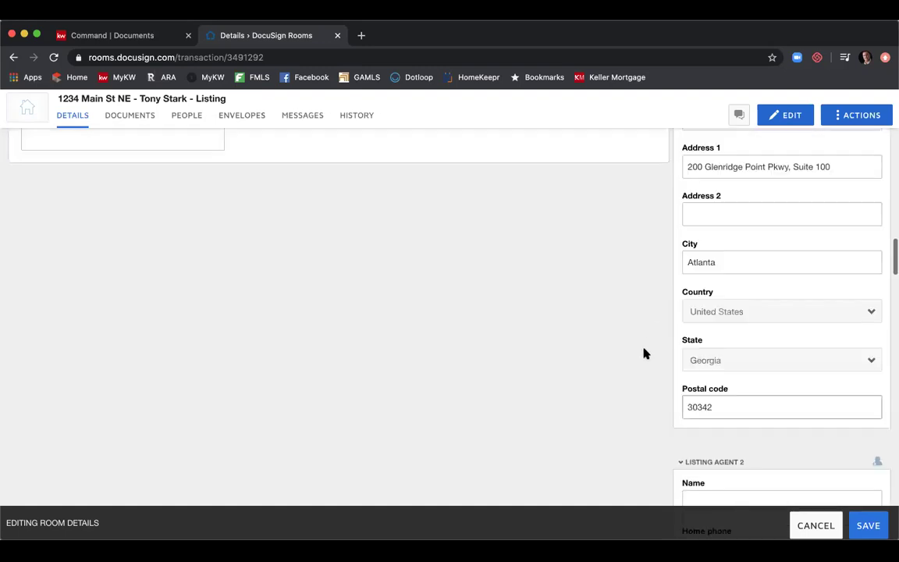
{"action": "scroll", "coordinate": [645, 349], "scroll_direction": "up", "scroll_amount": 15}
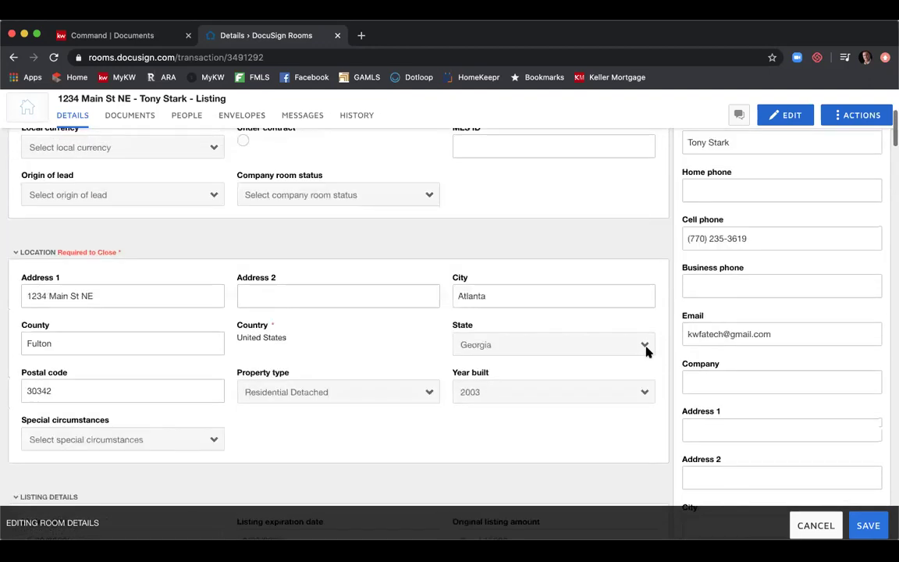
{"action": "scroll", "coordinate": [646, 353], "scroll_direction": "up", "scroll_amount": 2}
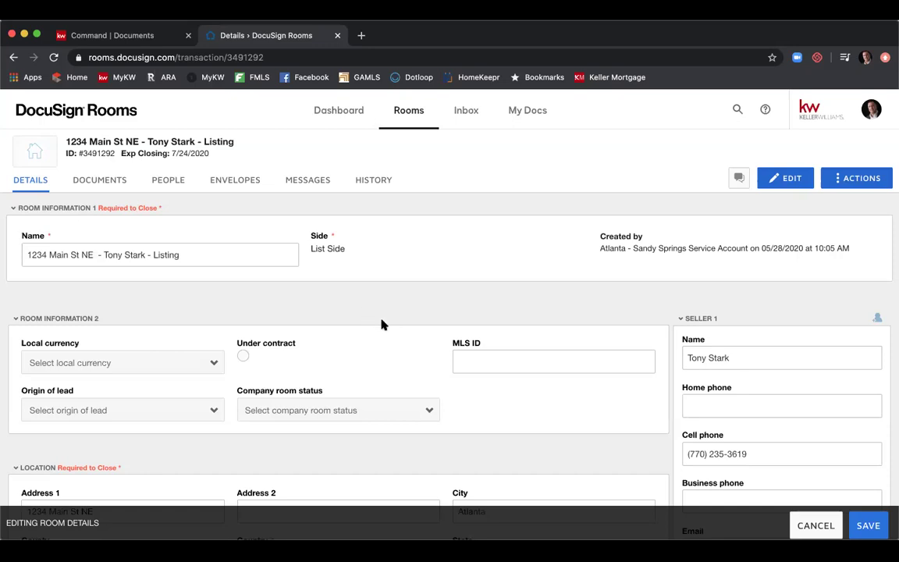
{"action": "scroll", "coordinate": [384, 323], "scroll_direction": "down", "scroll_amount": 1}
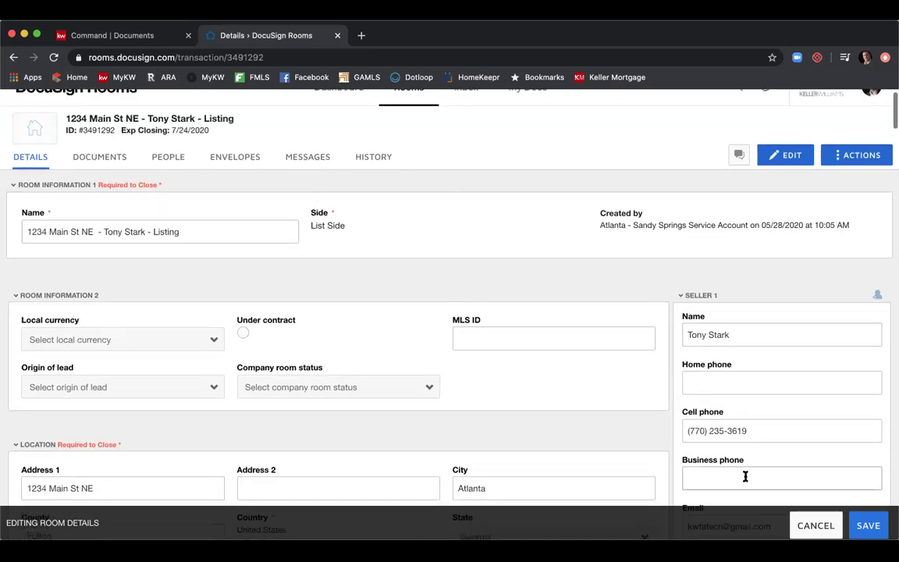
{"action": "left_click", "coordinate": [868, 526]}
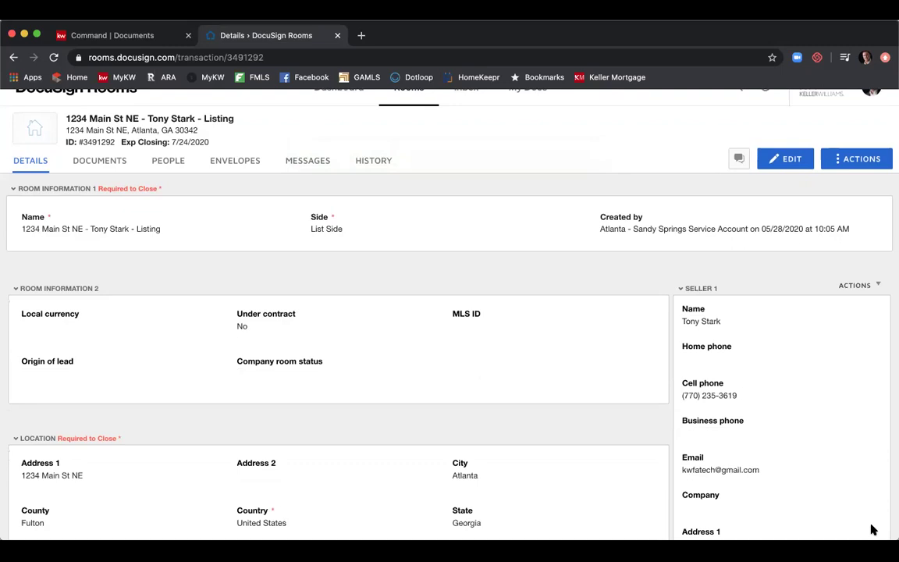
Step: Start adding DocuSign Forms to the room's documents from the GAR - Georgia Association of Realtors library
{"action": "left_click", "coordinate": [97, 162]}
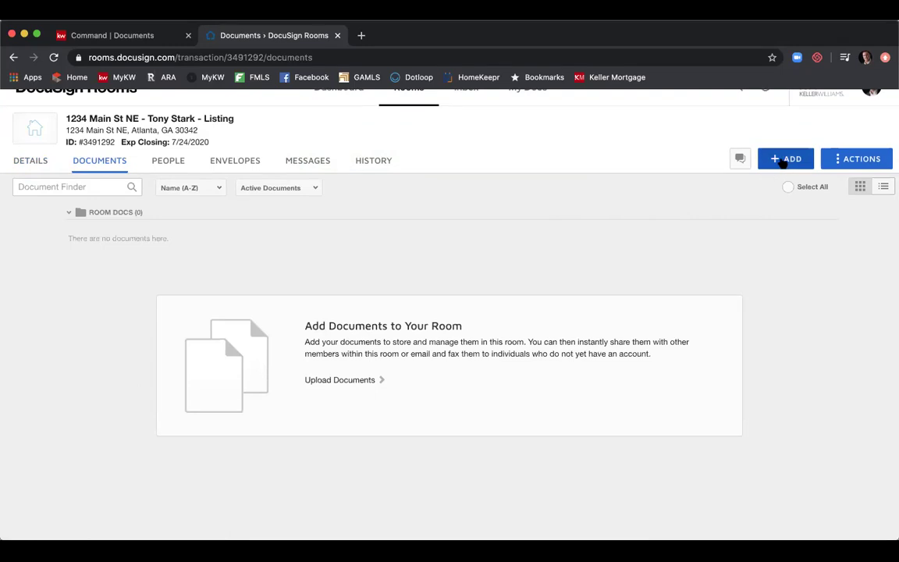
{"action": "left_click", "coordinate": [784, 160]}
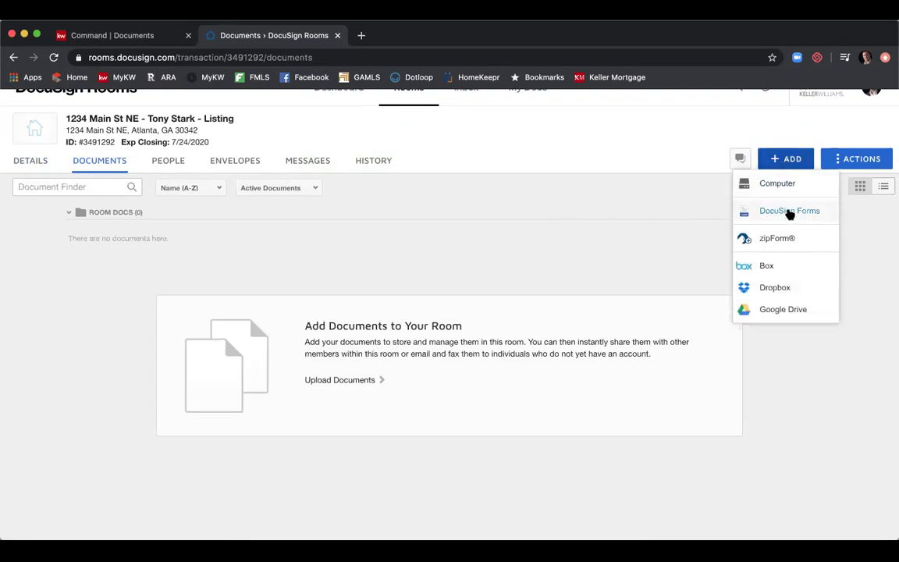
{"action": "left_click", "coordinate": [789, 212]}
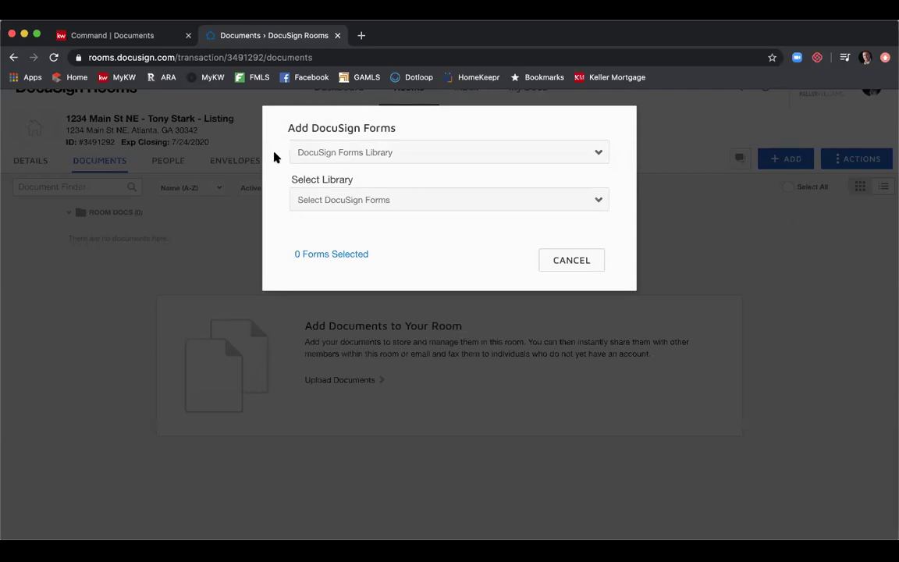
{"action": "left_click", "coordinate": [367, 203]}
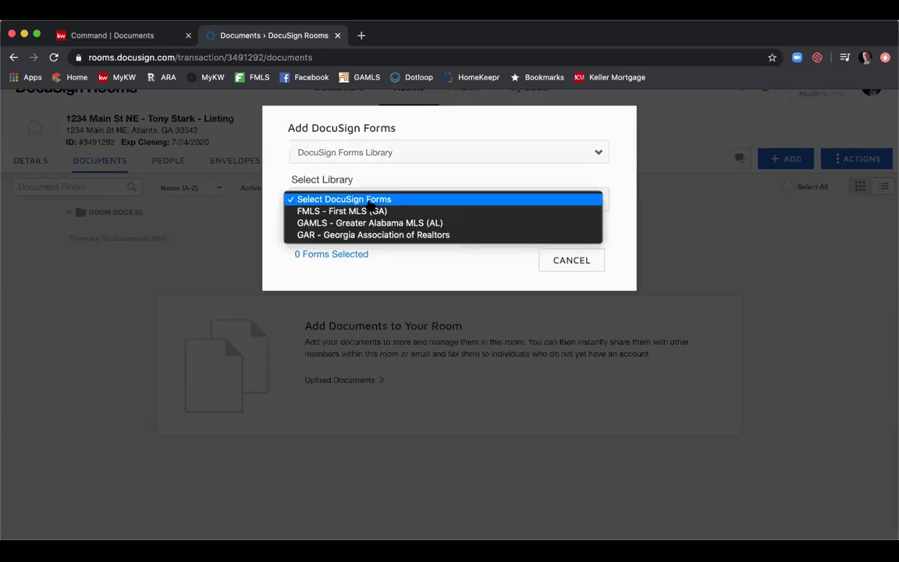
{"action": "left_click", "coordinate": [392, 235]}
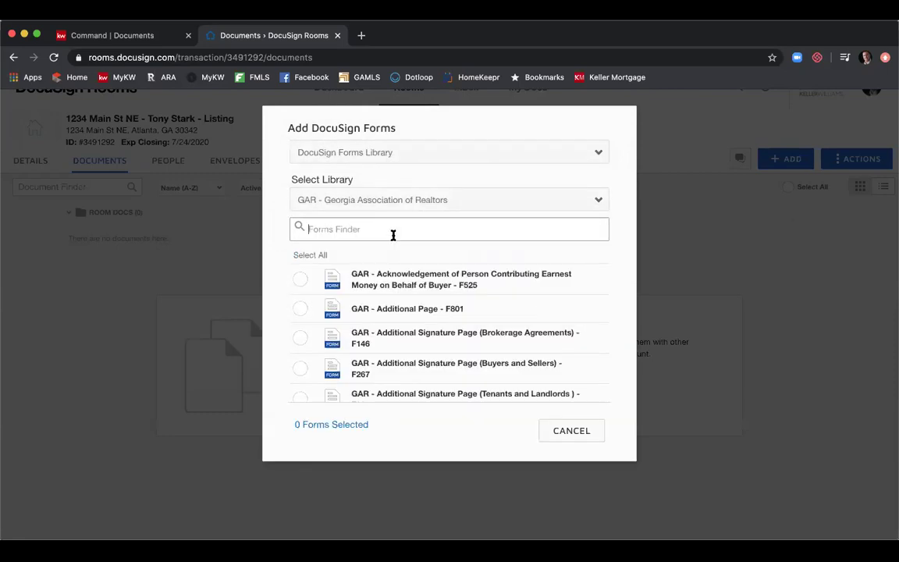
Step: Search the forms for "seller's prop" and select GAR - Seller's Property Disclosure Statement Exhibit - F301
{"action": "type", "text": "seller's"}
{"action": "key", "text": "BackSpace"}
{"action": "type", "text": "'s prop"}
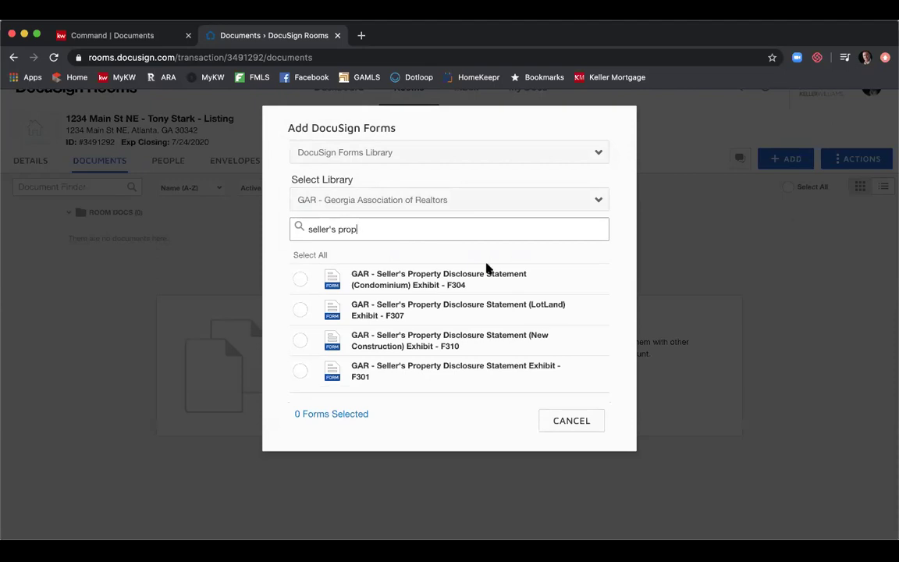
{"action": "left_click", "coordinate": [301, 372]}
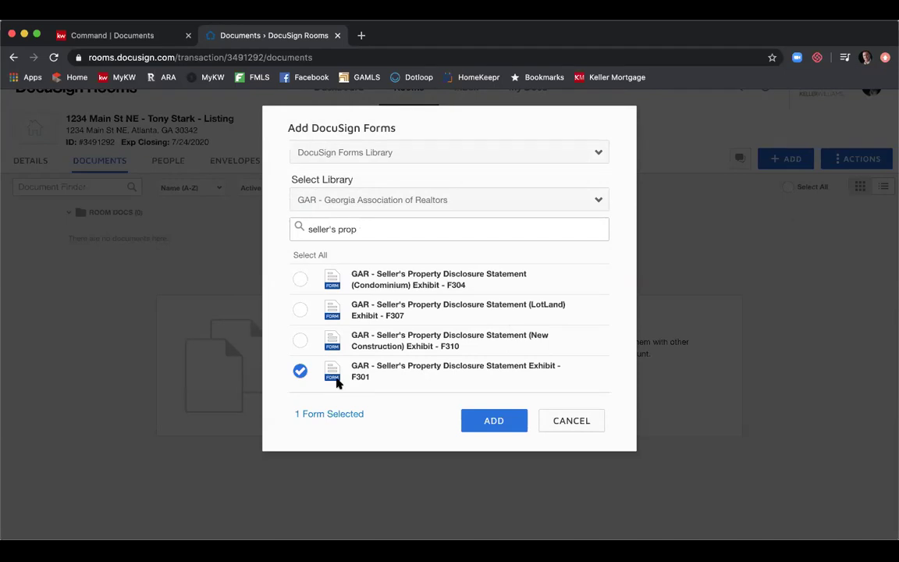
Step: Search for "amend", select GAR - Amendment to Agreement - F701, and add the selected forms to the room
{"action": "double_click", "coordinate": [384, 232]}
{"action": "triple_click", "coordinate": [384, 232]}
{"action": "type", "text": "amend"}
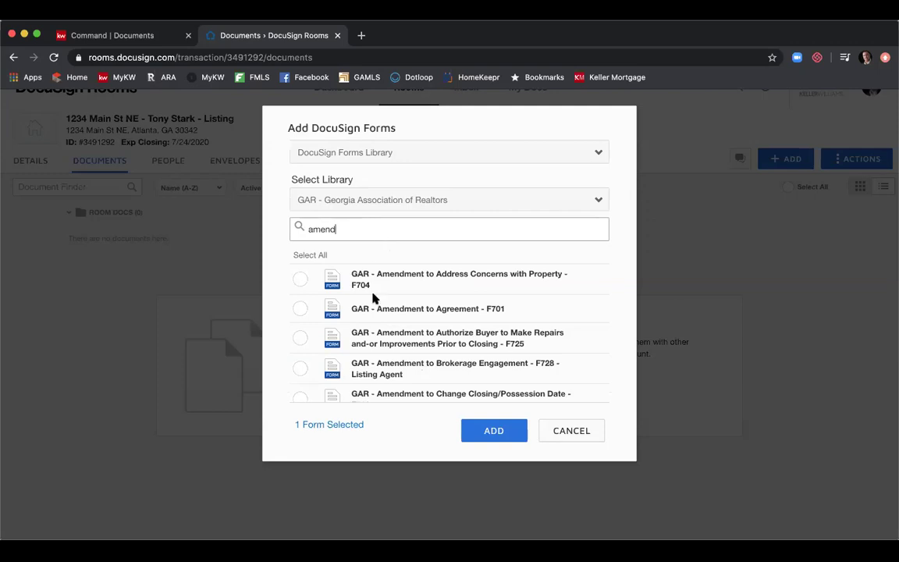
{"action": "left_click", "coordinate": [300, 311]}
{"action": "scroll", "coordinate": [468, 312], "scroll_direction": "down", "scroll_amount": 3}
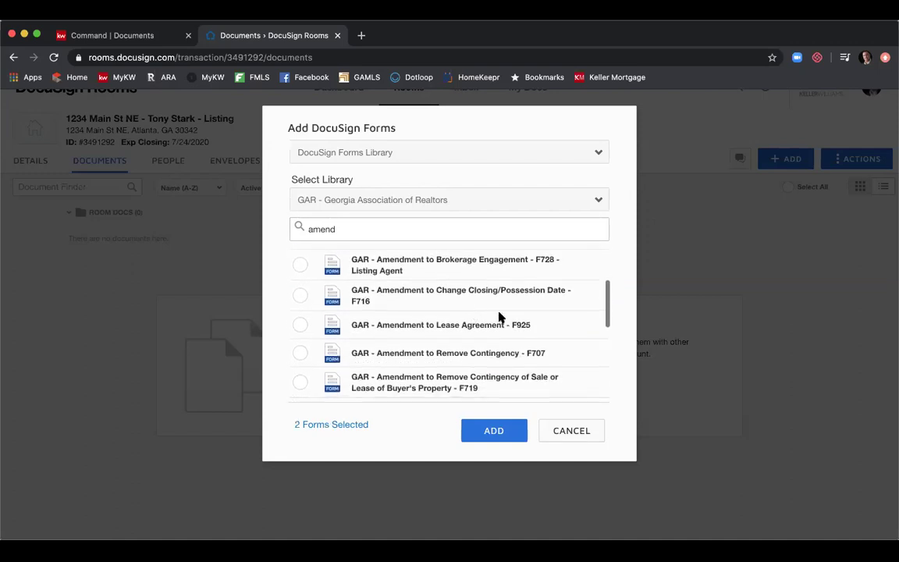
{"action": "scroll", "coordinate": [499, 315], "scroll_direction": "down", "scroll_amount": 1}
{"action": "scroll", "coordinate": [500, 314], "scroll_direction": "down", "scroll_amount": 4}
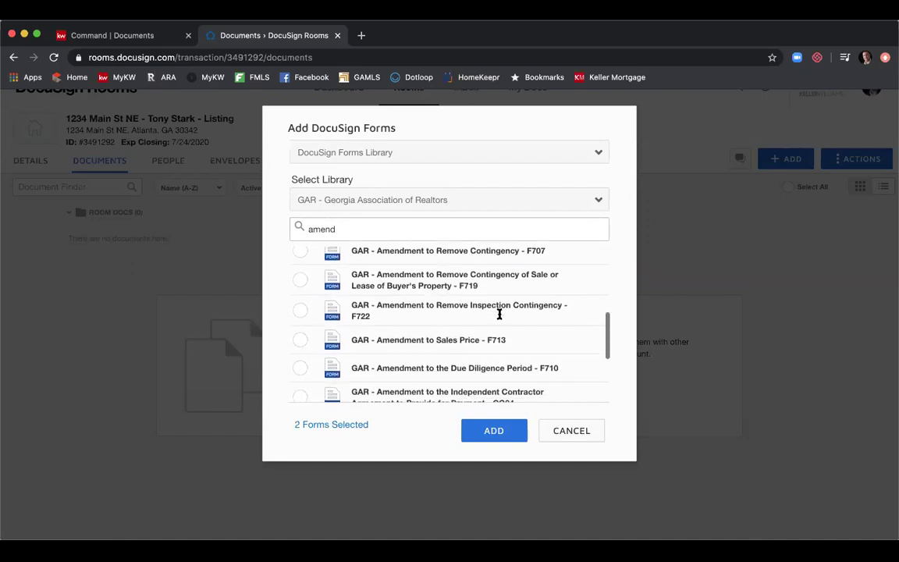
{"action": "scroll", "coordinate": [527, 315], "scroll_direction": "down", "scroll_amount": 3}
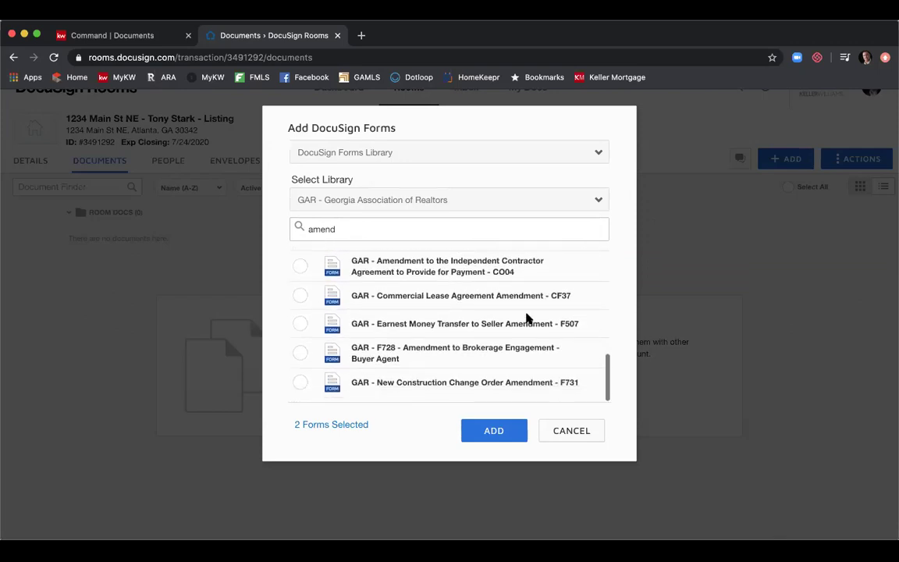
{"action": "scroll", "coordinate": [524, 317], "scroll_direction": "up", "scroll_amount": 8}
{"action": "scroll", "coordinate": [522, 324], "scroll_direction": "up", "scroll_amount": 2}
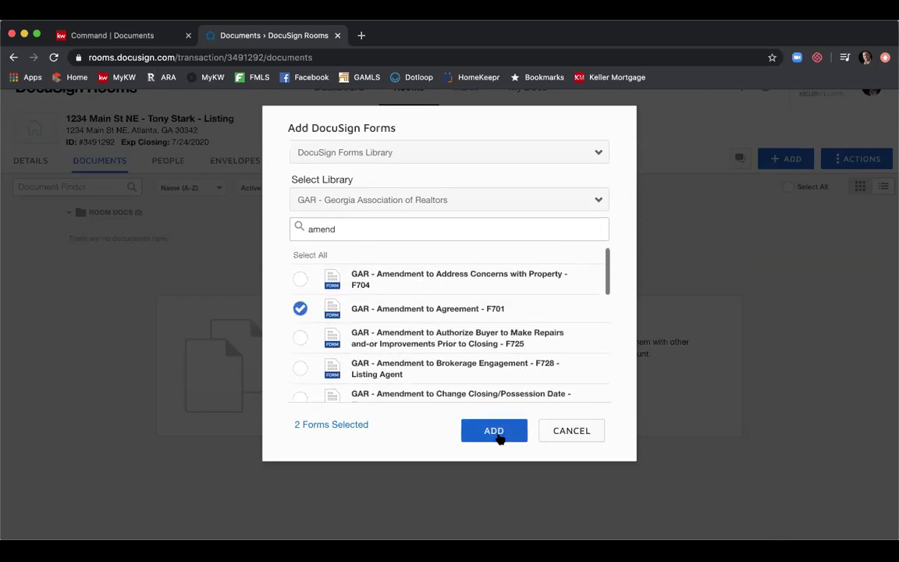
{"action": "left_click", "coordinate": [501, 431]}
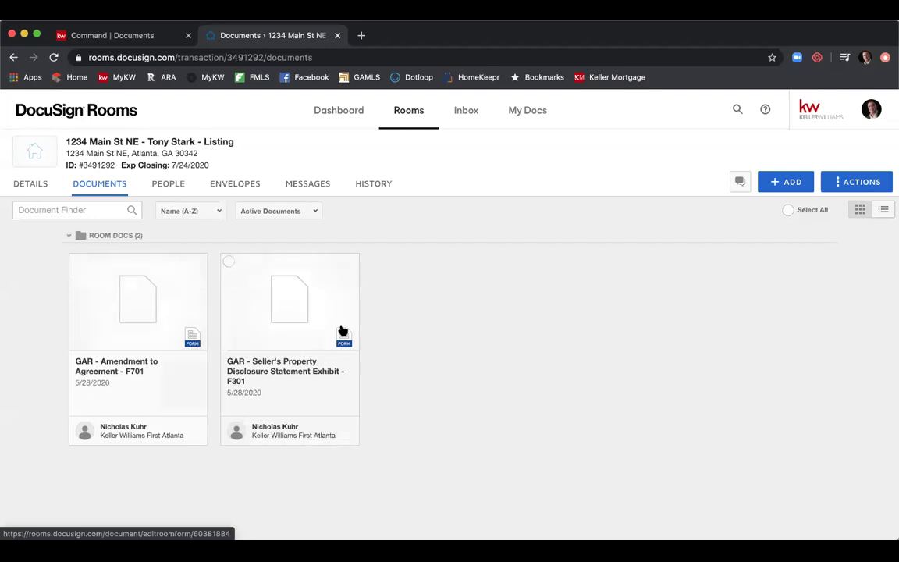
Step: Review the Seller's Property Disclosure Statement's prefilled property fields, disclosure sections and signature fields, then save and close the form
{"action": "left_click", "coordinate": [299, 307]}
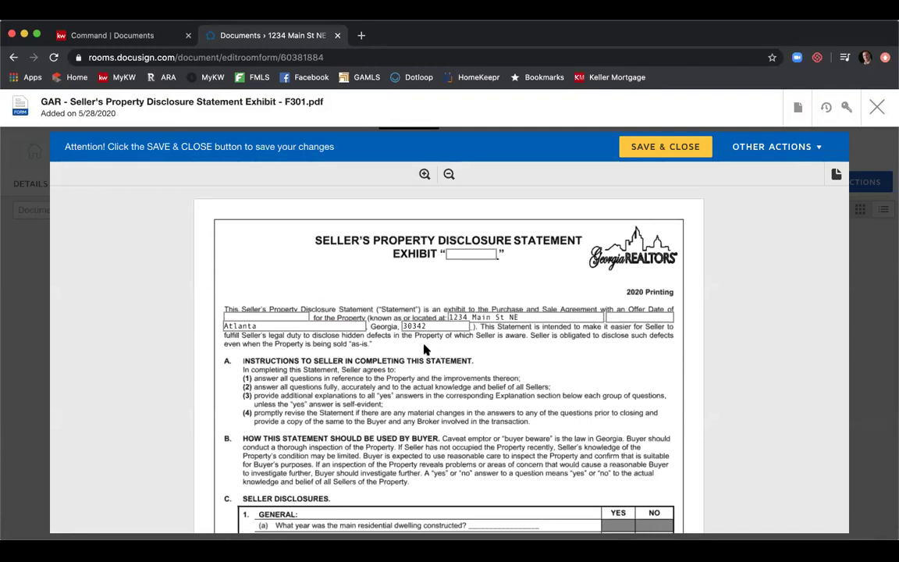
{"action": "scroll", "coordinate": [393, 322], "scroll_direction": "down", "scroll_amount": 1}
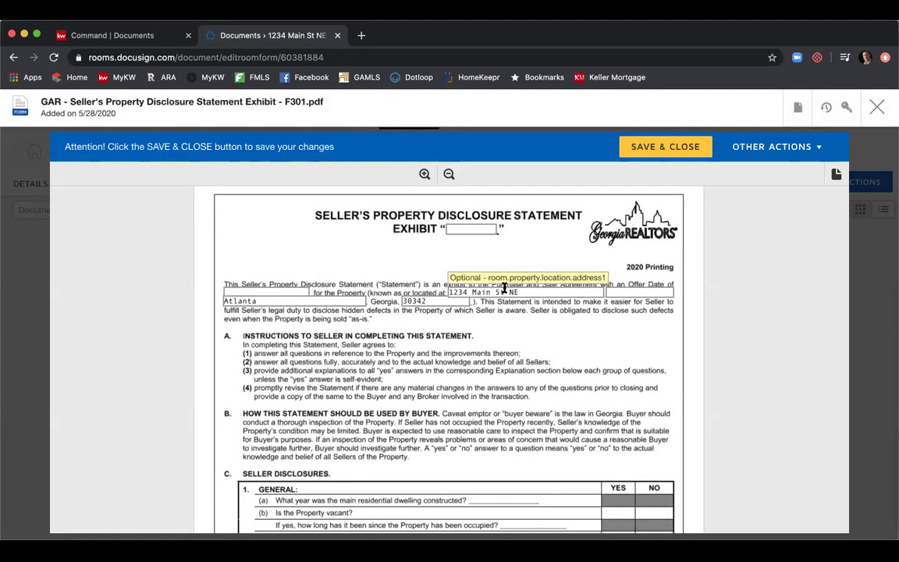
{"action": "scroll", "coordinate": [394, 317], "scroll_direction": "down", "scroll_amount": 6}
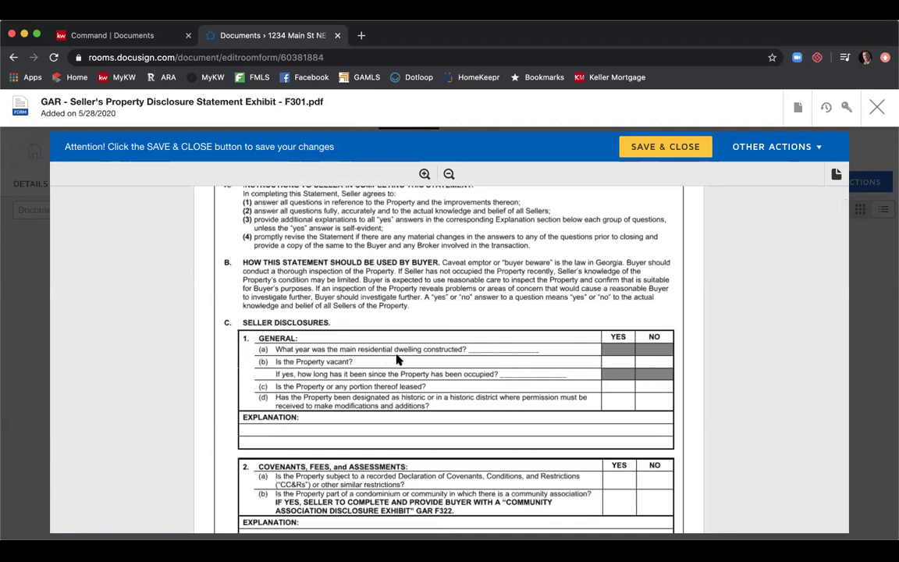
{"action": "scroll", "coordinate": [613, 374], "scroll_direction": "down", "scroll_amount": 3}
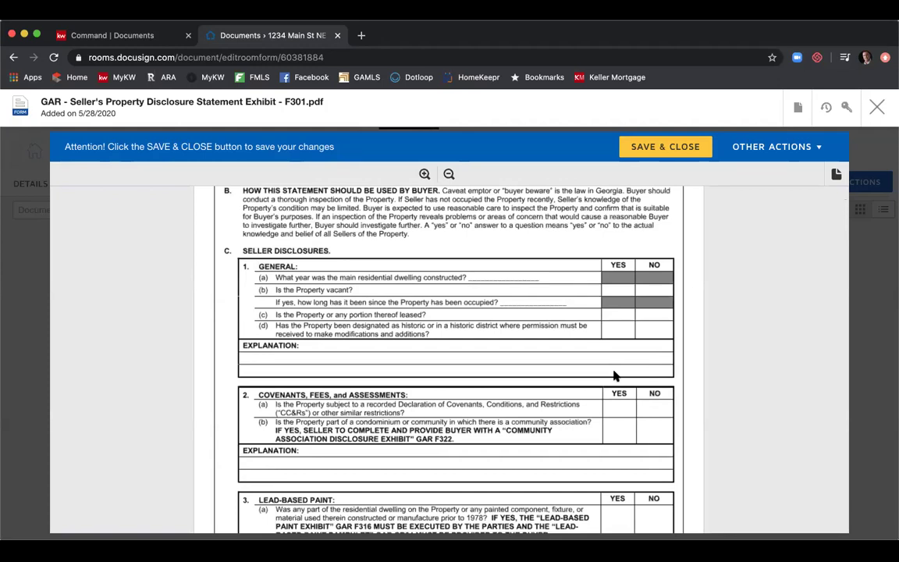
{"action": "scroll", "coordinate": [613, 374], "scroll_direction": "down", "scroll_amount": 3}
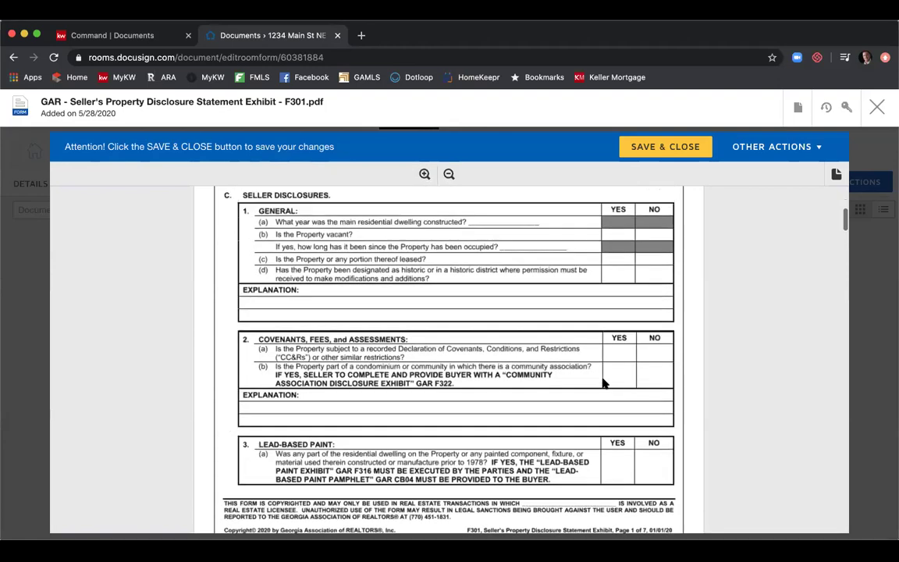
{"action": "scroll", "coordinate": [608, 387], "scroll_direction": "down", "scroll_amount": 6}
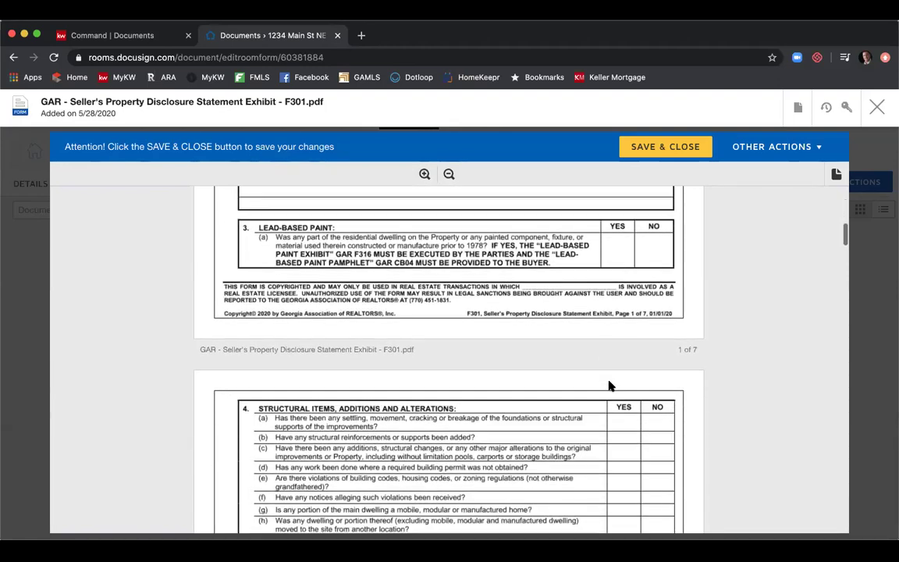
{"action": "scroll", "coordinate": [514, 336], "scroll_direction": "down", "scroll_amount": 20}
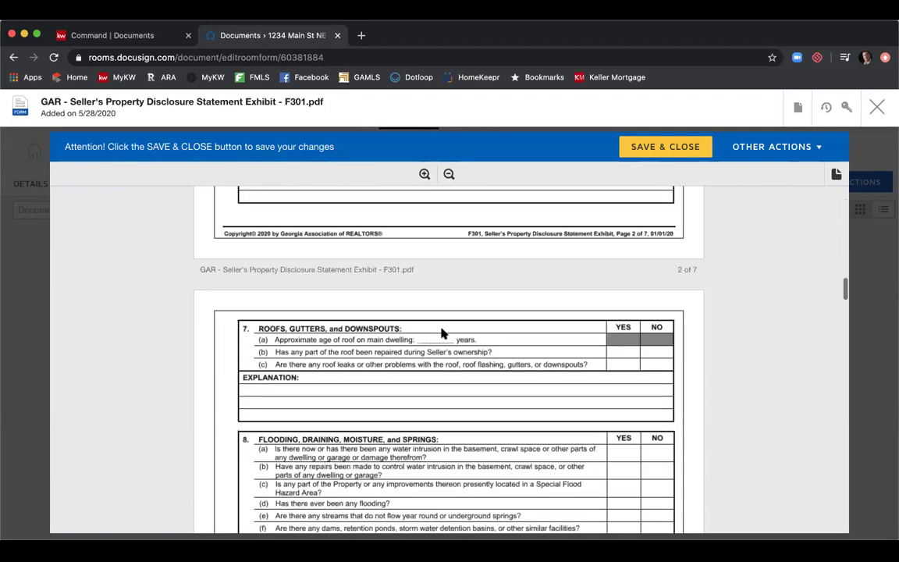
{"action": "scroll", "coordinate": [443, 334], "scroll_direction": "down", "scroll_amount": 20}
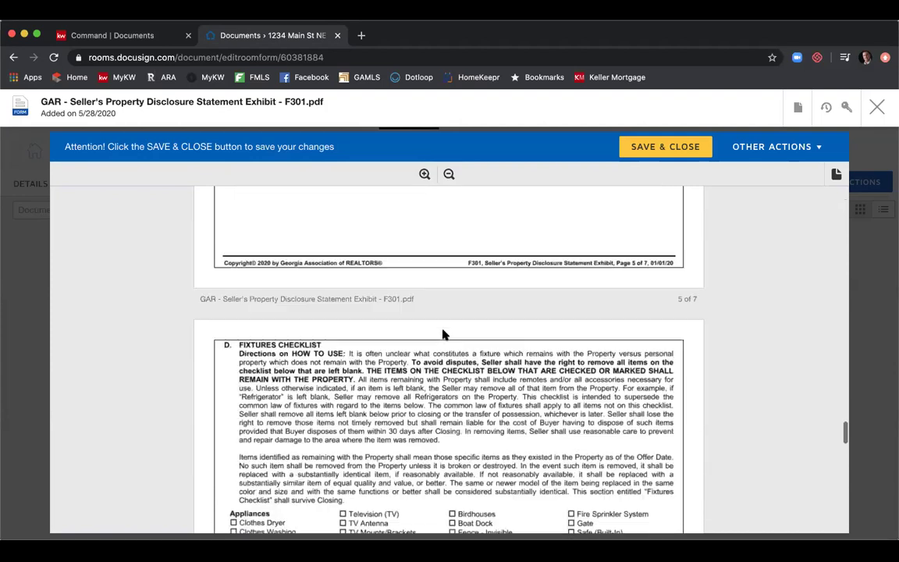
{"action": "scroll", "coordinate": [443, 335], "scroll_direction": "down", "scroll_amount": 20}
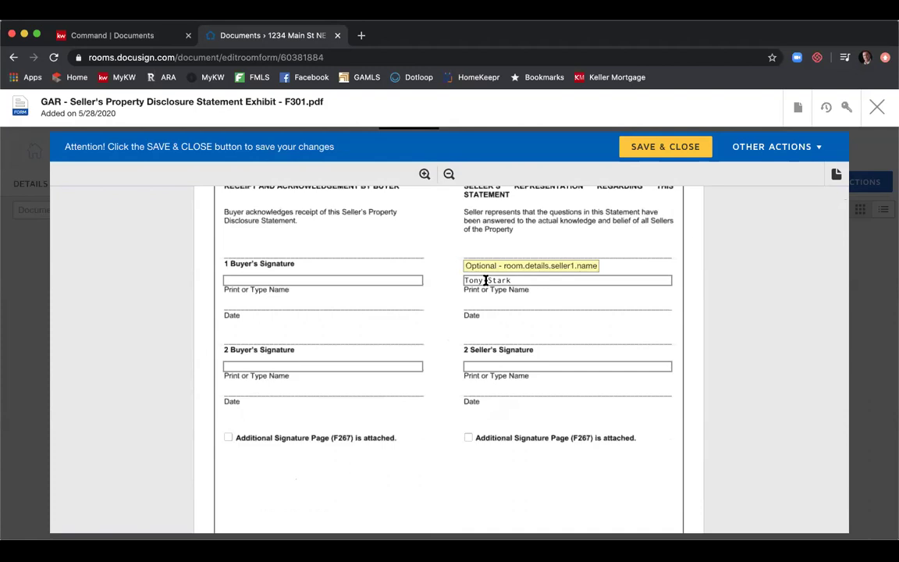
{"action": "scroll", "coordinate": [407, 363], "scroll_direction": "down", "scroll_amount": 4}
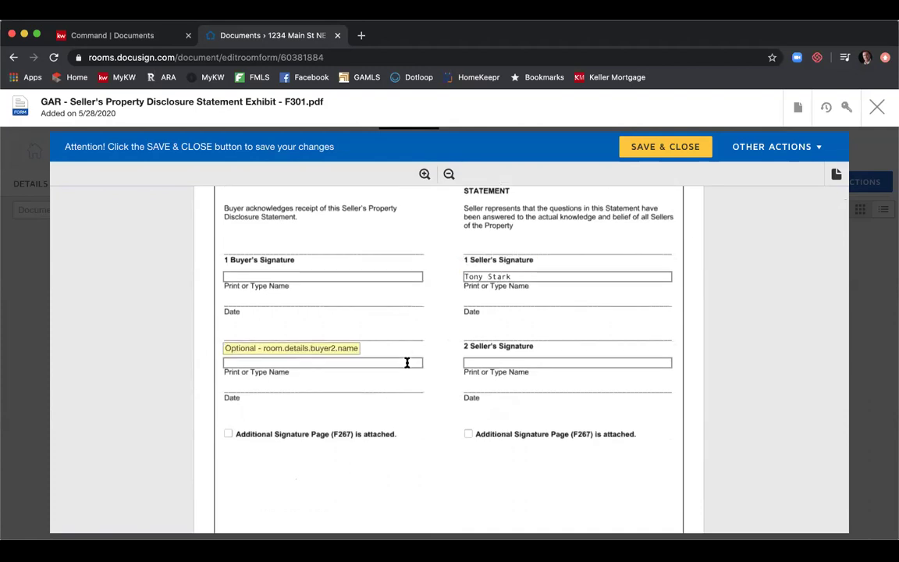
{"action": "scroll", "coordinate": [411, 364], "scroll_direction": "down", "scroll_amount": 8}
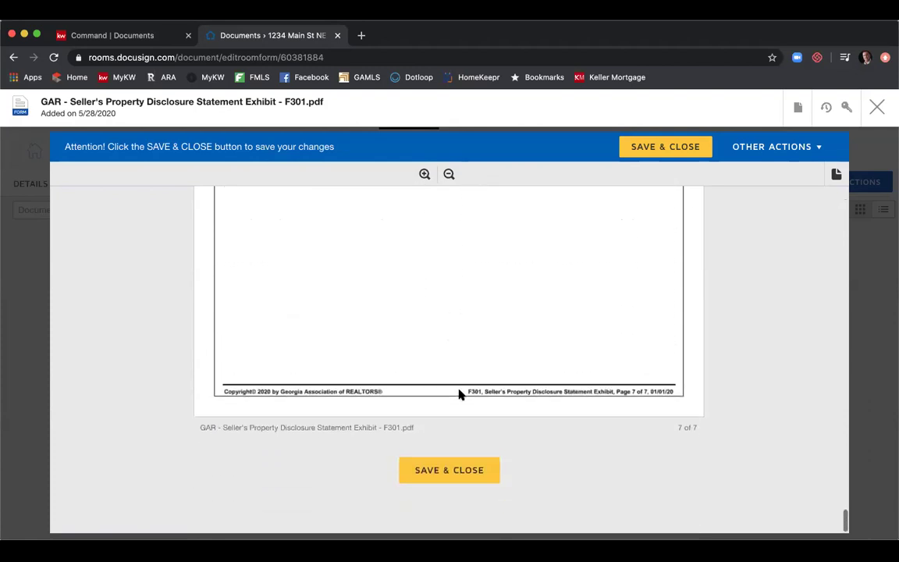
{"action": "left_click", "coordinate": [450, 467]}
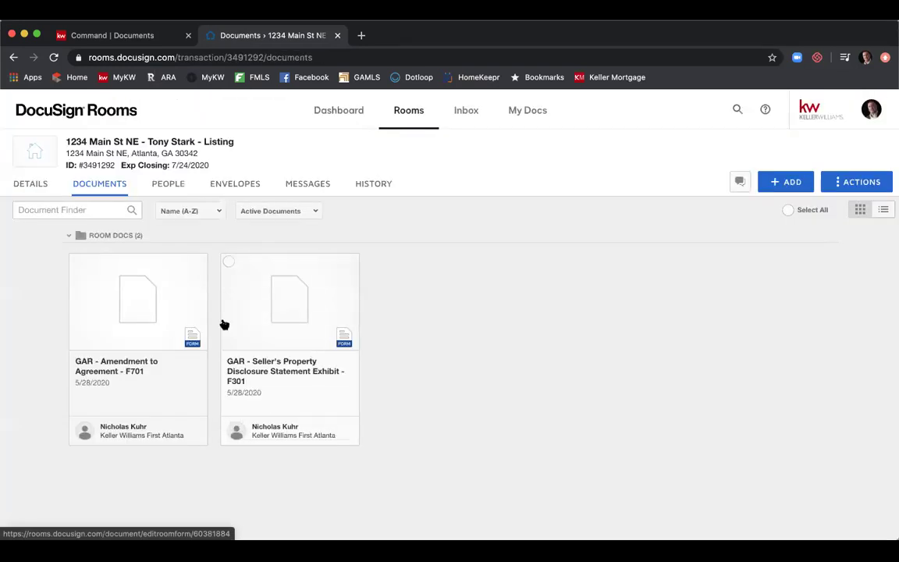
Step: In the Amendment to Agreement form, enter amendment number 1, date 5/28/2020 and "Buyer 1 & Buyer 2" as the buyer
{"action": "left_click", "coordinate": [148, 308]}
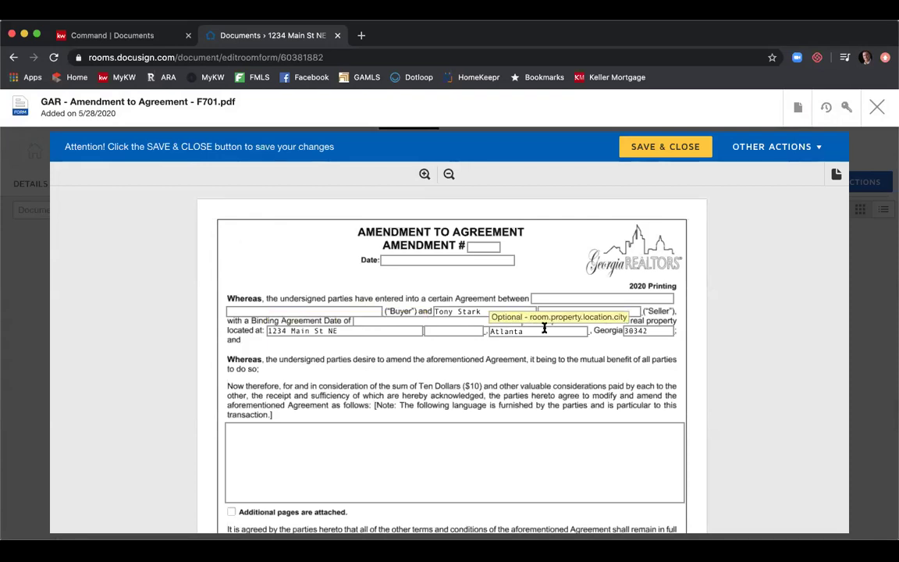
{"action": "left_click", "coordinate": [486, 246]}
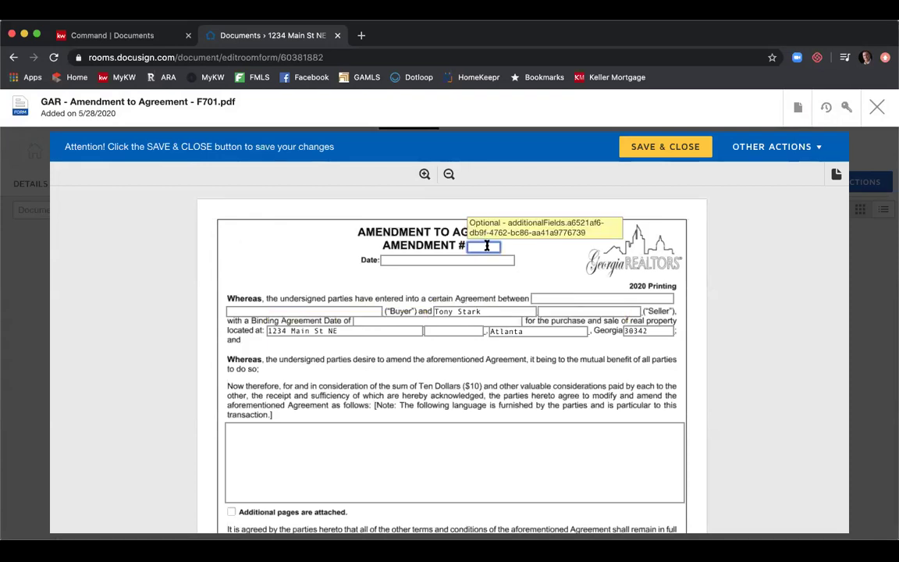
{"action": "left_click", "coordinate": [482, 261]}
{"action": "type", "text": "5/28/2020"}
{"action": "left_click", "coordinate": [556, 300]}
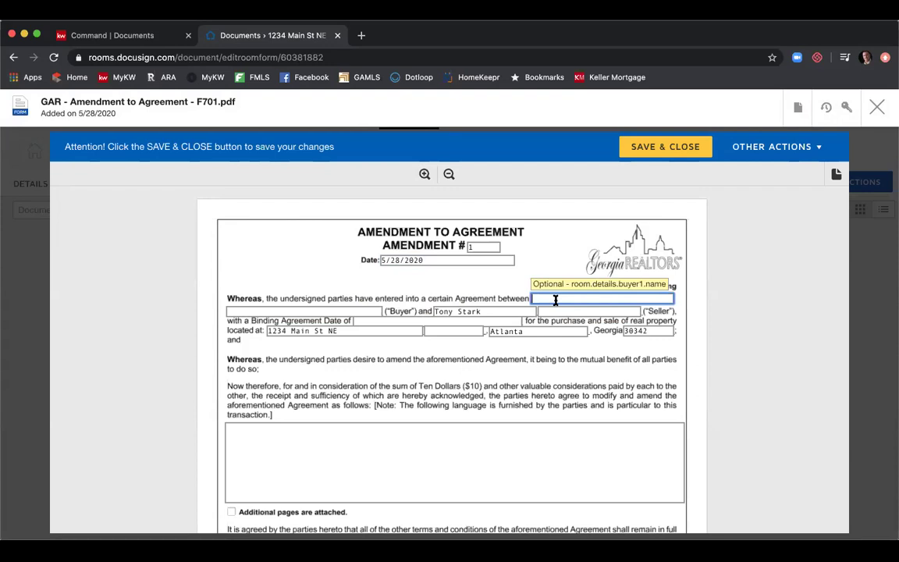
{"action": "type", "text": "Buyer 1 & Buyer 2"}
Step: Write "Showing how to write an amendment as an example." and, on a separate line, "Writing another example." as the amendment language
{"action": "scroll", "coordinate": [544, 334], "scroll_direction": "down", "scroll_amount": 4}
{"action": "left_click", "coordinate": [529, 343]}
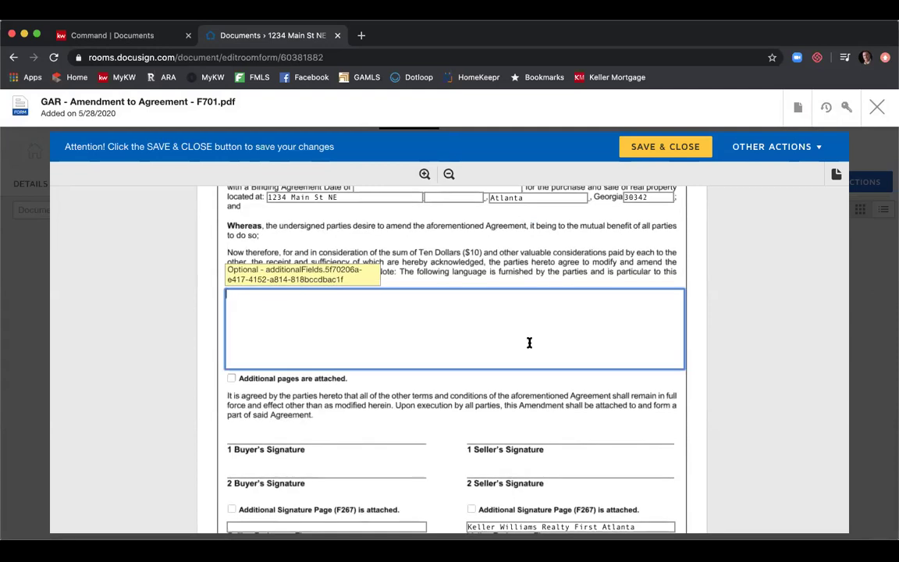
{"action": "type", "text": "Showing how to write an e"}
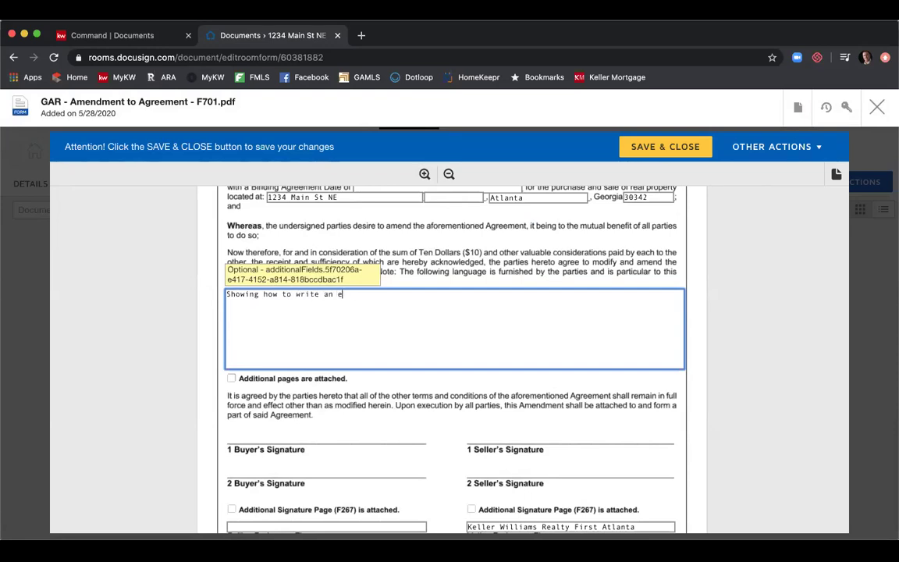
{"action": "key", "text": "BackSpace"}
{"action": "type", "text": "amendment as an example."}
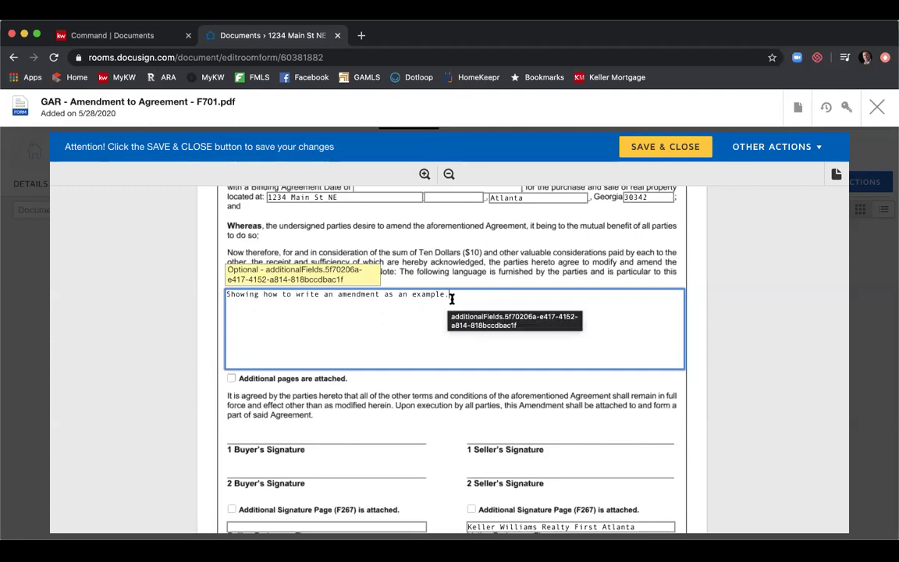
{"action": "key", "text": "Return"}
{"action": "type", "text": "Writing another example."}
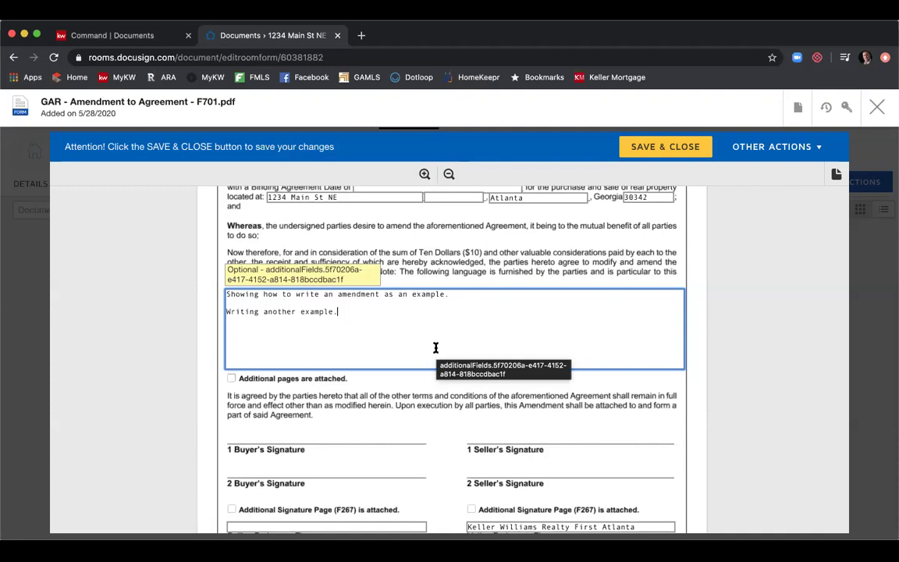
Step: Enter "Atlanta" as the listing side's REALTOR membership, check the completed form, then save and close the Amendment to Agreement
{"action": "scroll", "coordinate": [436, 348], "scroll_direction": "down", "scroll_amount": 3}
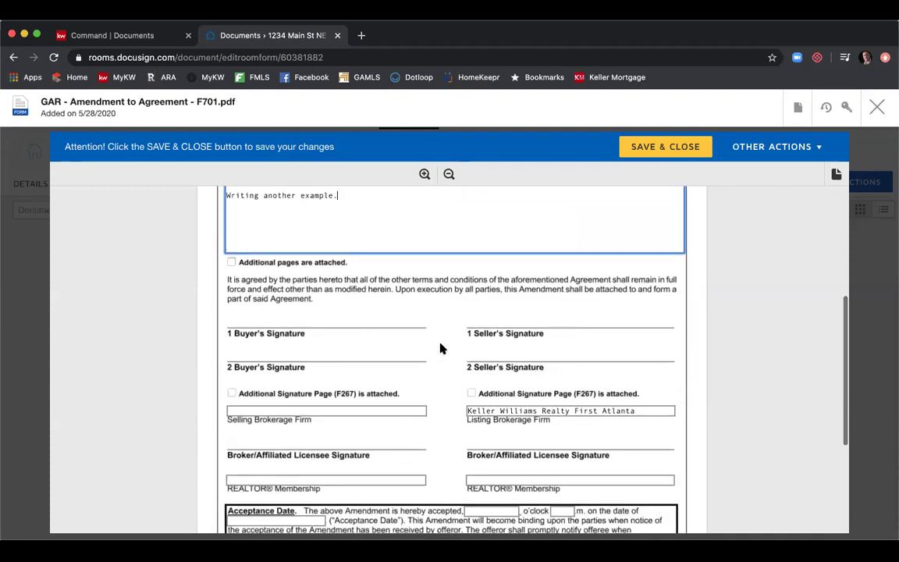
{"action": "scroll", "coordinate": [442, 339], "scroll_direction": "down", "scroll_amount": 1}
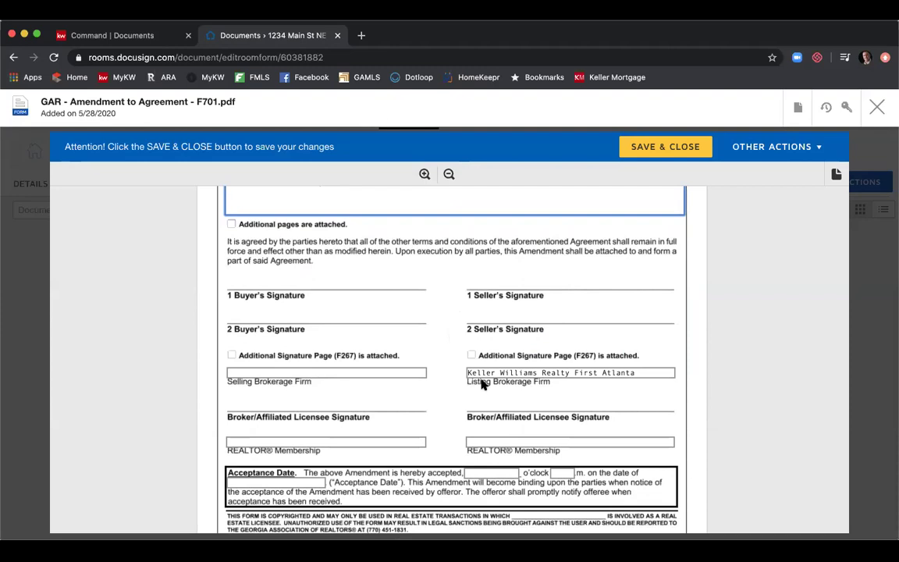
{"action": "left_click", "coordinate": [587, 441]}
{"action": "type", "text": "Atlanta"}
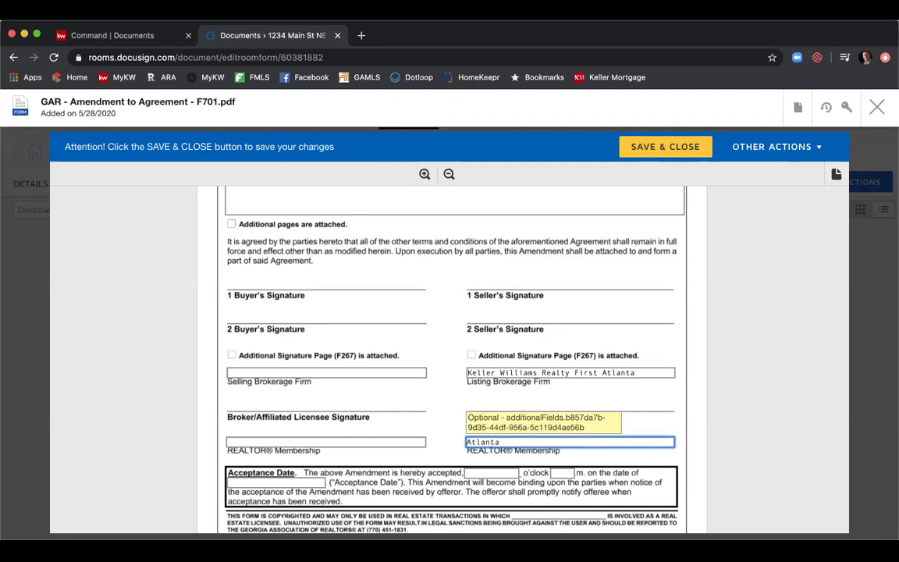
{"action": "scroll", "coordinate": [676, 344], "scroll_direction": "down", "scroll_amount": 2}
{"action": "scroll", "coordinate": [674, 344], "scroll_direction": "up", "scroll_amount": 1}
{"action": "scroll", "coordinate": [673, 344], "scroll_direction": "down", "scroll_amount": 2}
{"action": "scroll", "coordinate": [672, 343], "scroll_direction": "up", "scroll_amount": 3}
{"action": "scroll", "coordinate": [671, 346], "scroll_direction": "up", "scroll_amount": 4}
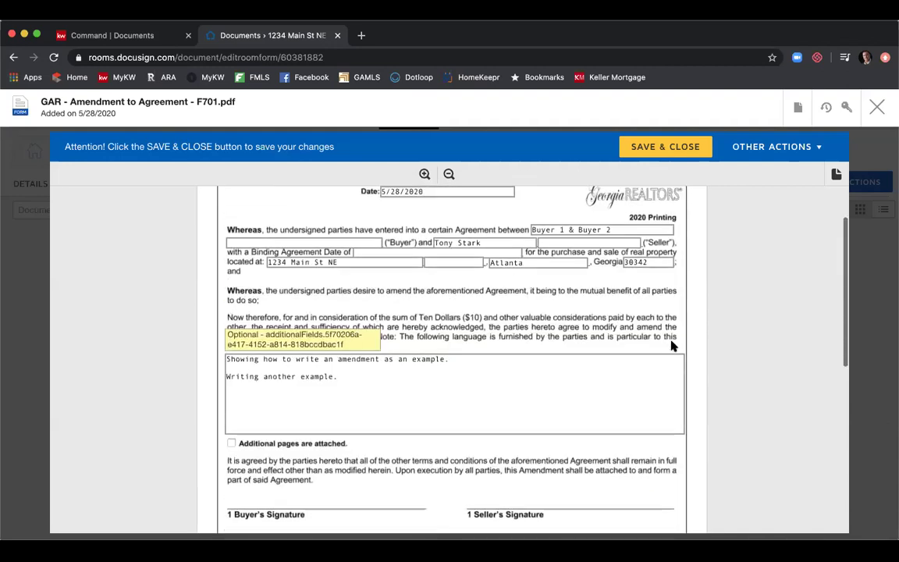
{"action": "left_click", "coordinate": [690, 157]}
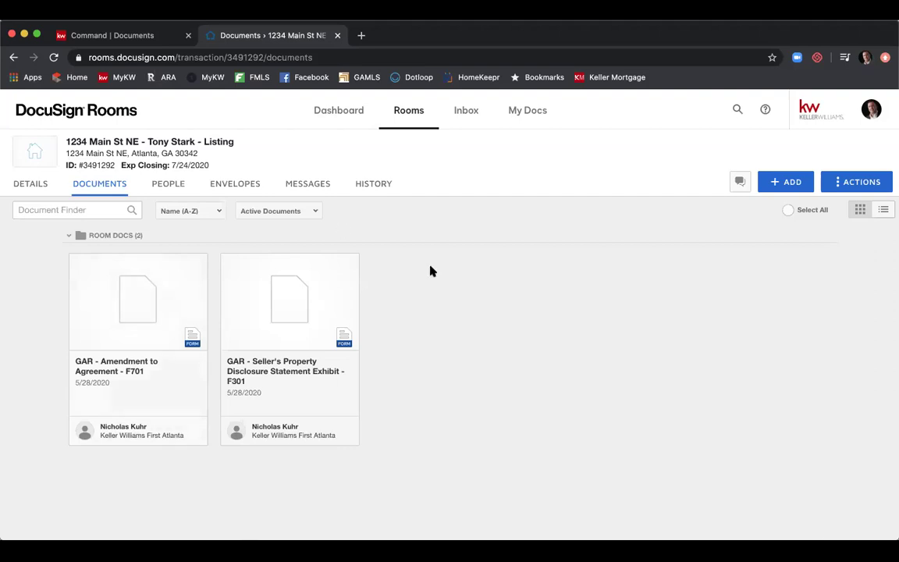
{"action": "left_click", "coordinate": [228, 263]}
{"action": "mouse_move", "coordinate": [104, 264]}
{"action": "left_click", "coordinate": [77, 264]}
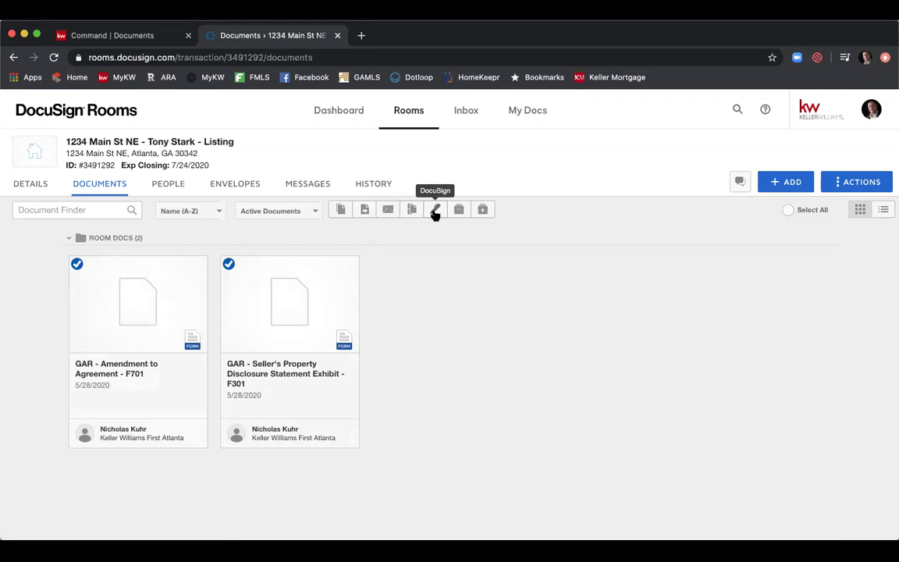
Step: Create a new envelope in the room and name it "SPD & Amendment 1"
{"action": "left_click", "coordinate": [218, 190]}
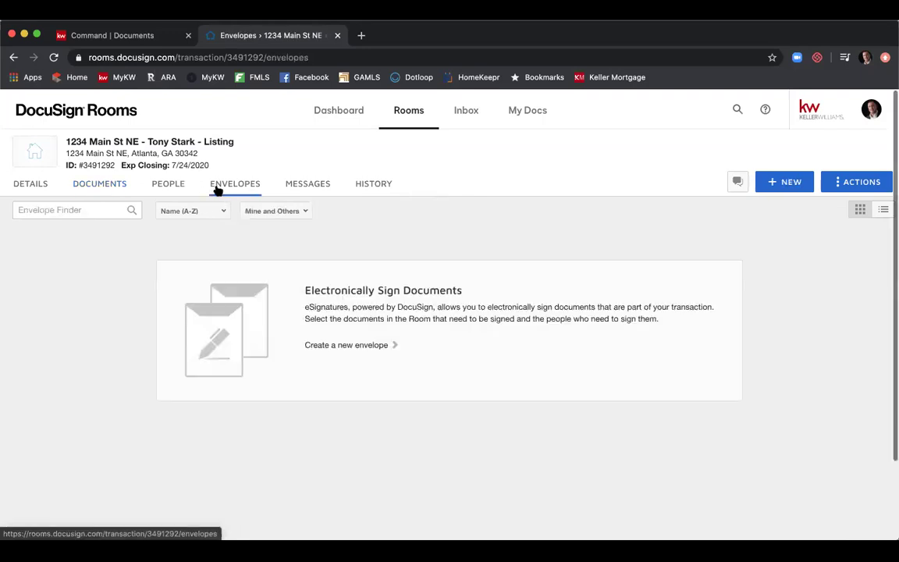
{"action": "left_click", "coordinate": [797, 186]}
{"action": "left_click", "coordinate": [187, 221]}
{"action": "type", "text": "-"}
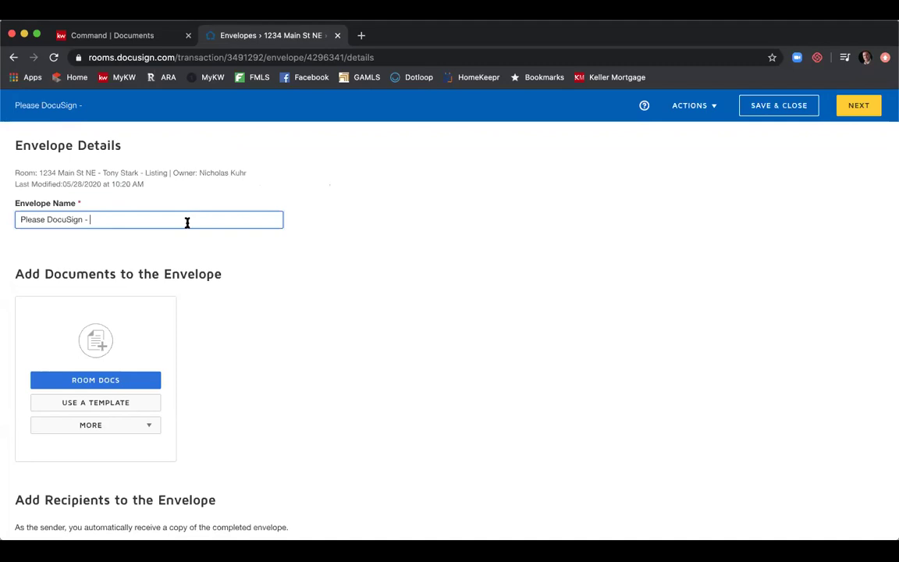
{"action": "type", "text": "SPD & Amendment 1"}
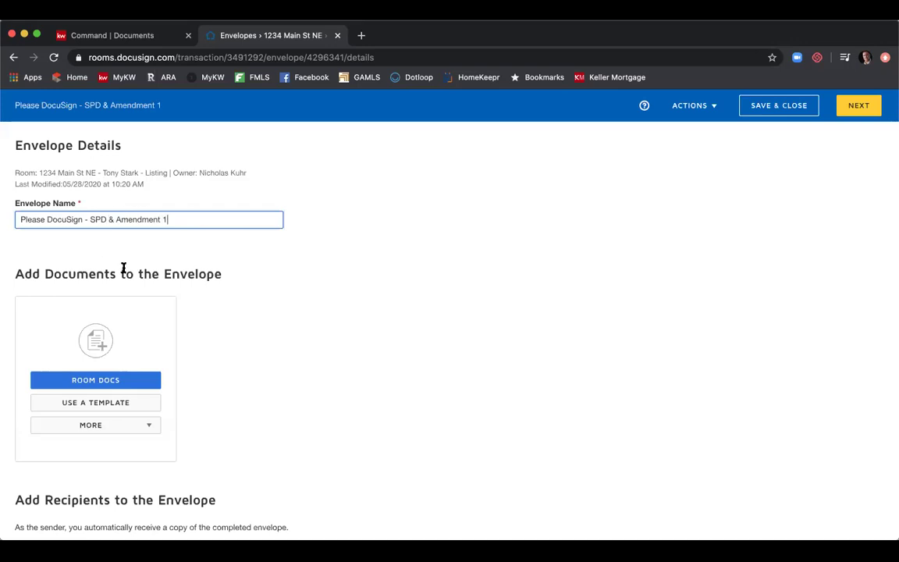
{"action": "left_click_drag", "start_coordinate": [90, 219], "coordinate": [4, 222]}
{"action": "key", "text": "BackSpace"}
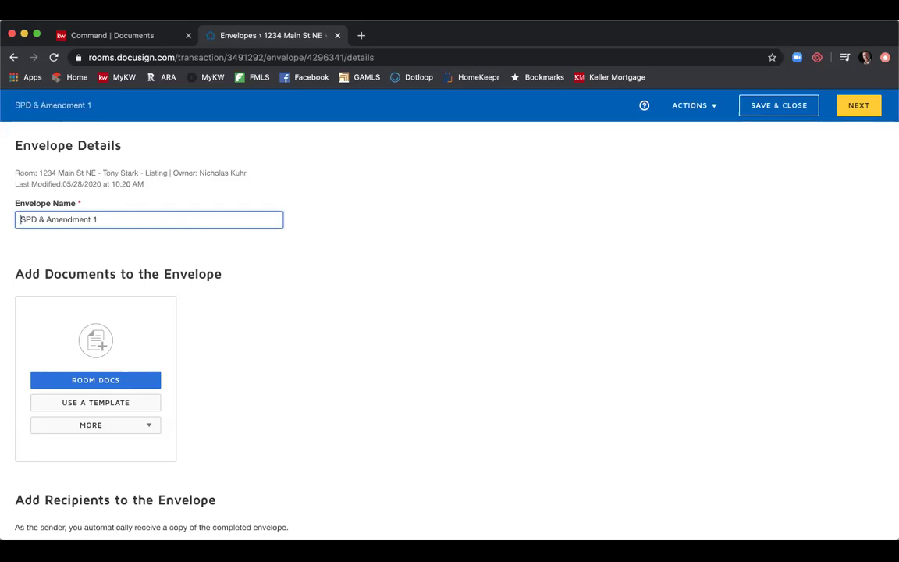
{"action": "left_click", "coordinate": [501, 320]}
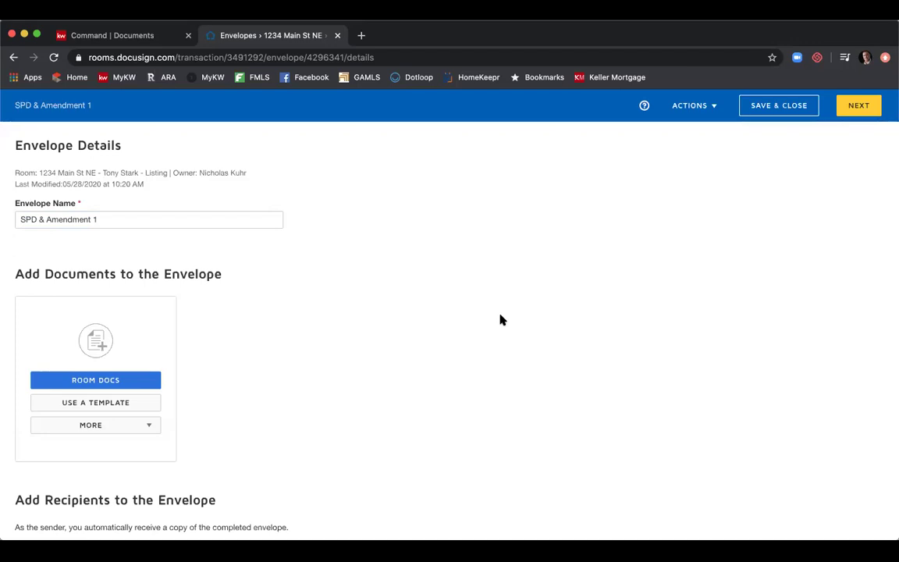
Step: Add the room's Amendment to Agreement - F701 and Seller's Property Disclosure Statement Exhibit - F301 to the envelope
{"action": "scroll", "coordinate": [456, 313], "scroll_direction": "down", "scroll_amount": 2}
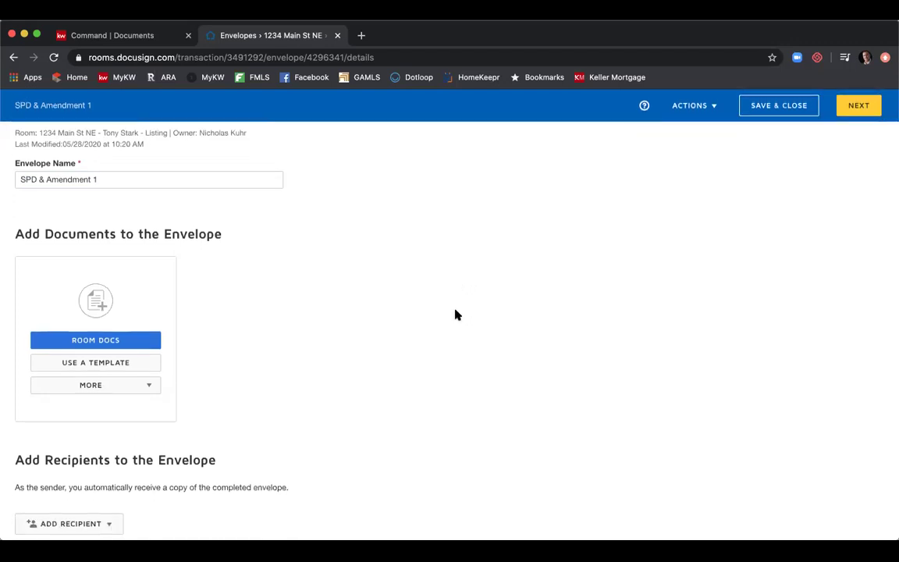
{"action": "scroll", "coordinate": [451, 315], "scroll_direction": "down", "scroll_amount": 2}
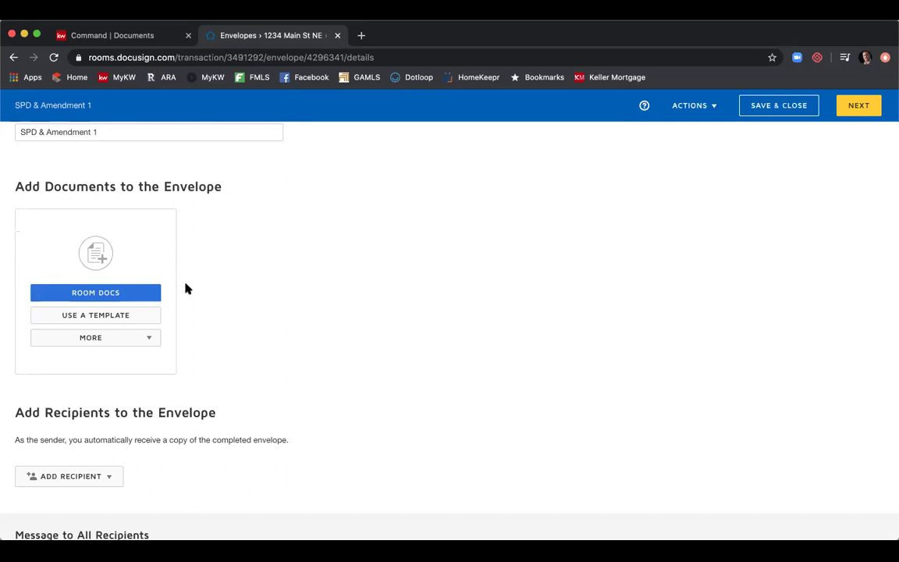
{"action": "left_click", "coordinate": [132, 293]}
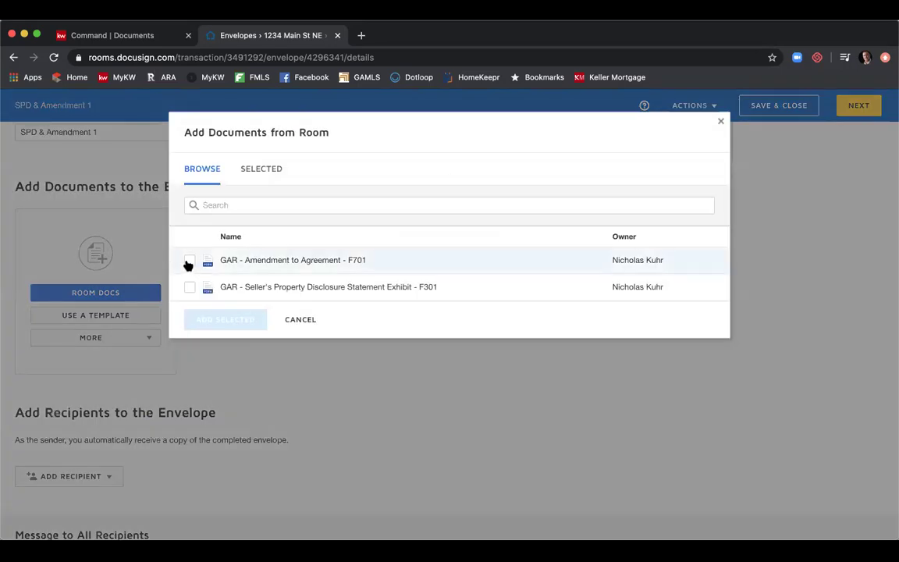
{"action": "left_click", "coordinate": [189, 261]}
{"action": "left_click", "coordinate": [189, 287]}
{"action": "left_click", "coordinate": [246, 321]}
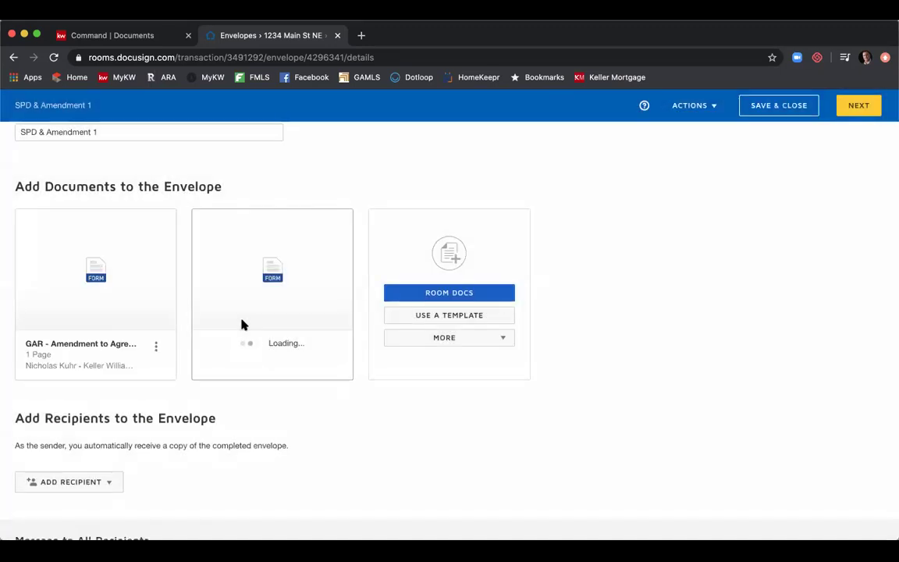
Step: Begin adding pre-tagged roles as recipients, selecting Seller One and assigning the seller contact to it
{"action": "scroll", "coordinate": [652, 363], "scroll_direction": "down", "scroll_amount": 3}
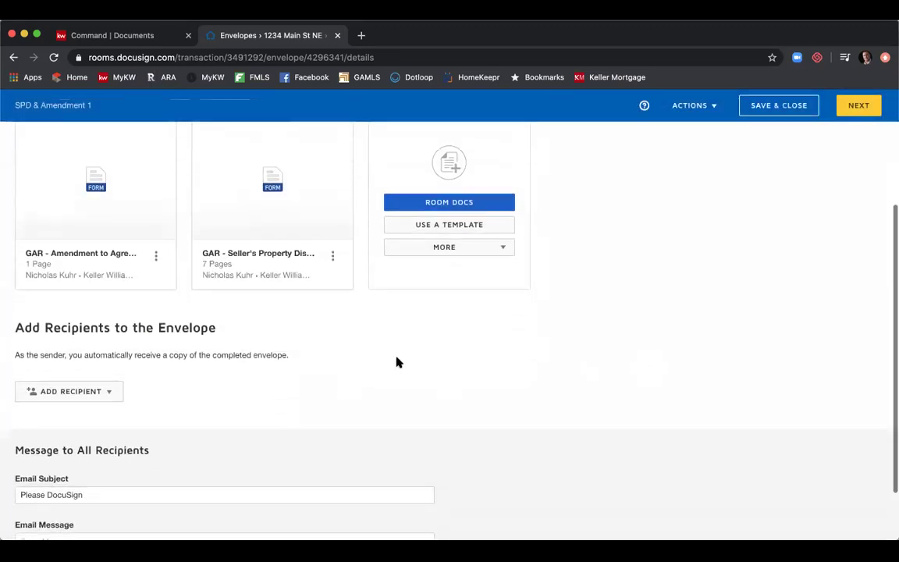
{"action": "scroll", "coordinate": [242, 359], "scroll_direction": "down", "scroll_amount": 1}
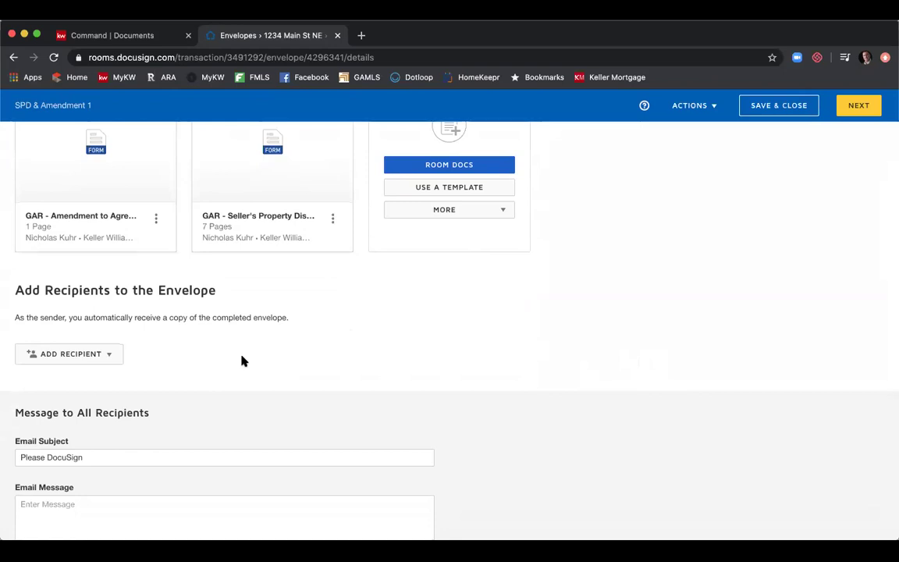
{"action": "left_click", "coordinate": [116, 356]}
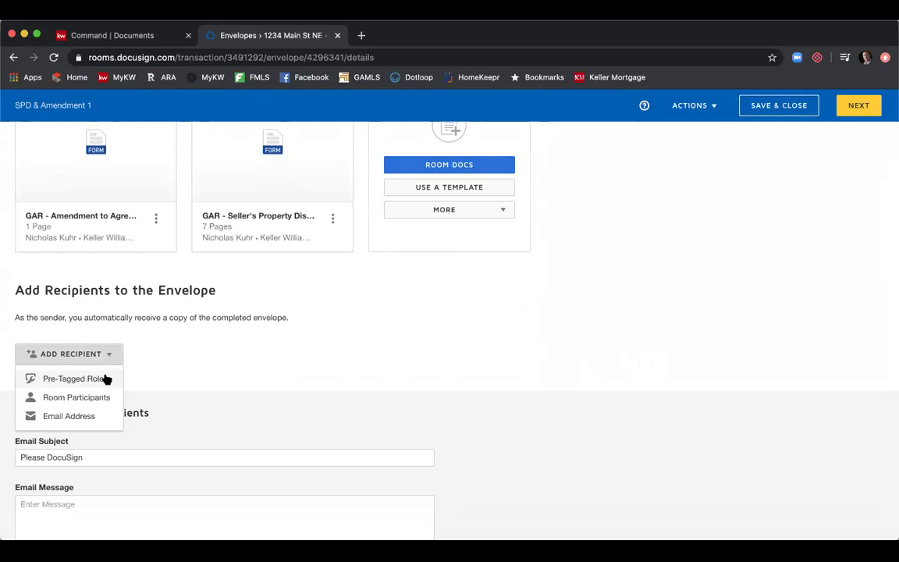
{"action": "left_click", "coordinate": [106, 378]}
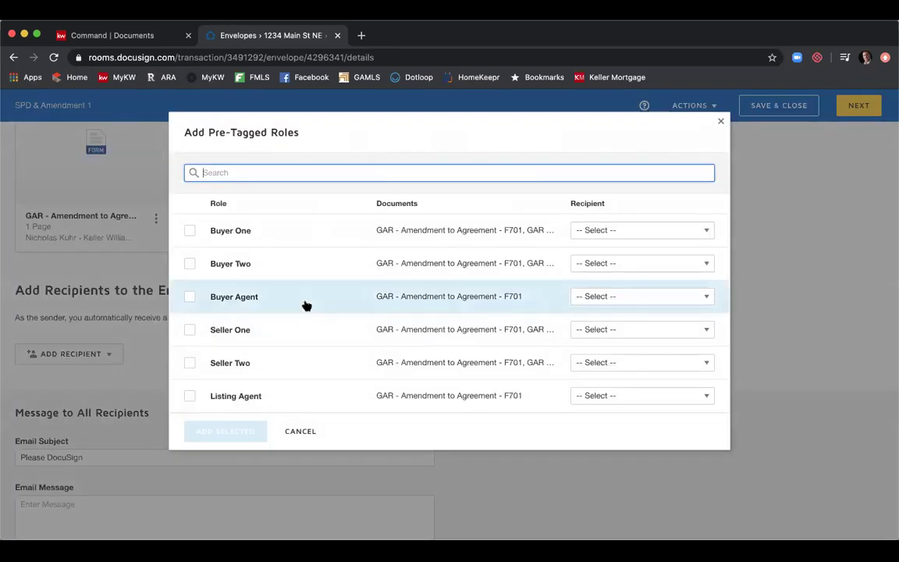
{"action": "left_click", "coordinate": [199, 333]}
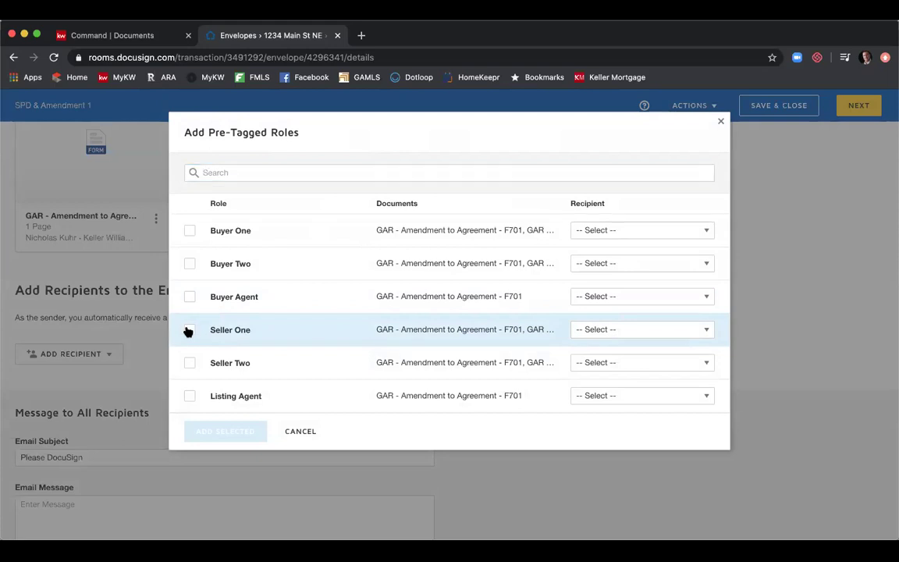
{"action": "left_click", "coordinate": [623, 331]}
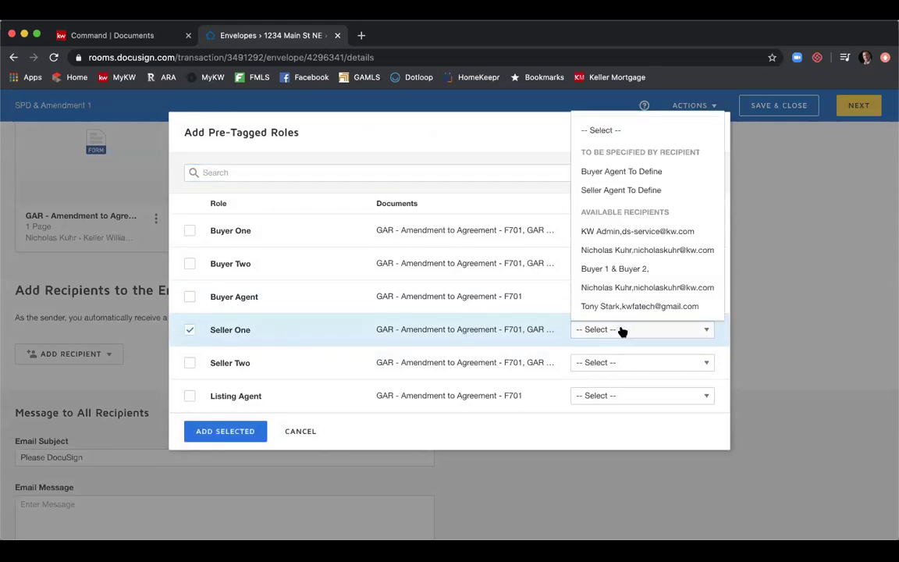
{"action": "left_click", "coordinate": [631, 308]}
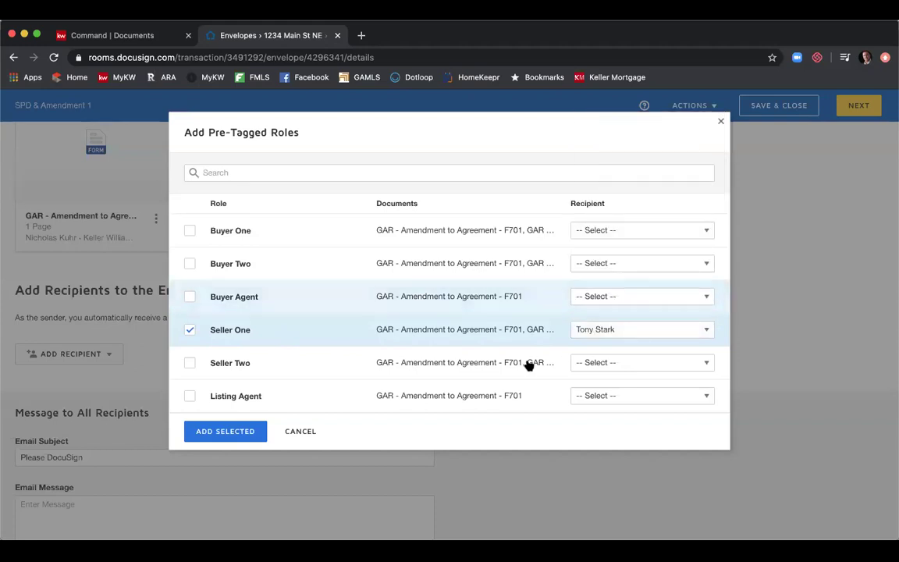
Step: Select the Listing Agent role and assign the listing agent's own contact as its recipient
{"action": "left_click", "coordinate": [190, 395]}
{"action": "left_click", "coordinate": [584, 403]}
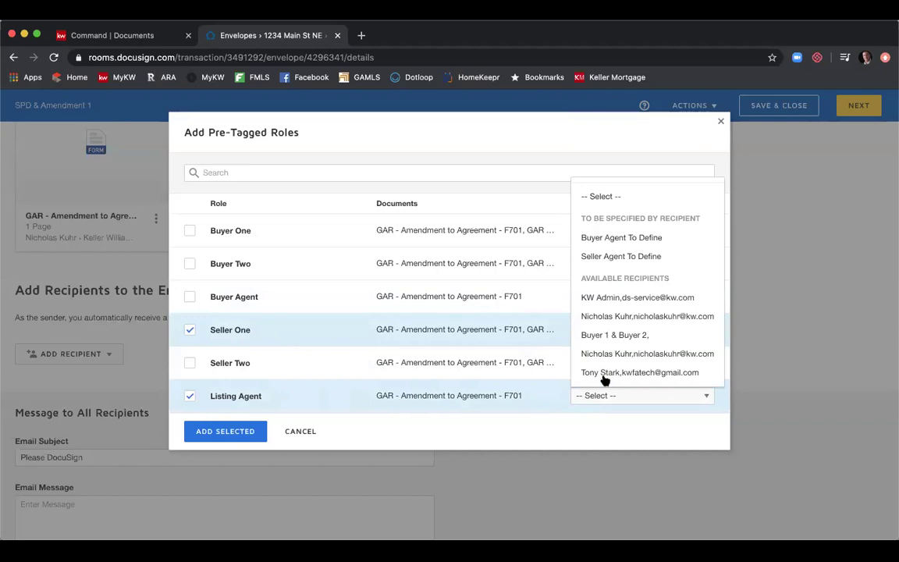
{"action": "left_click", "coordinate": [615, 319]}
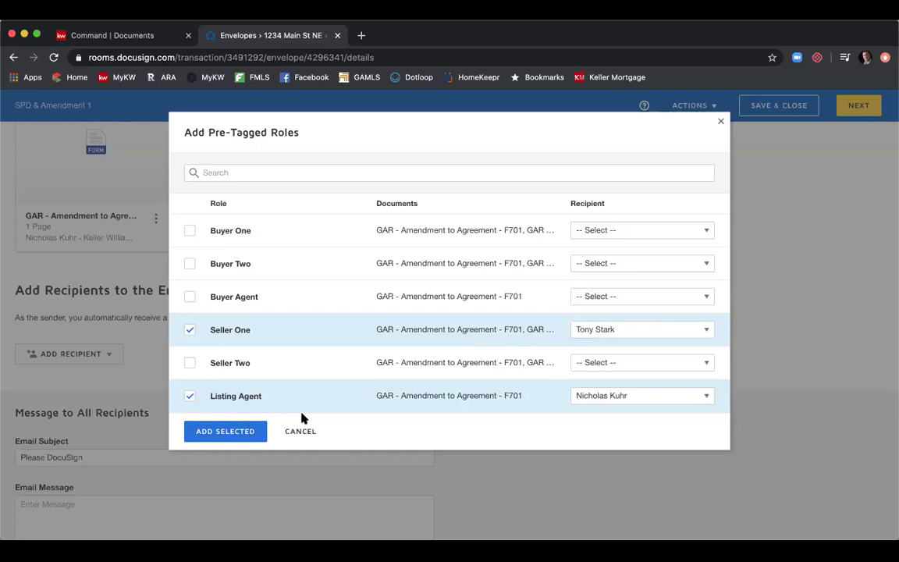
{"action": "left_click", "coordinate": [190, 363]}
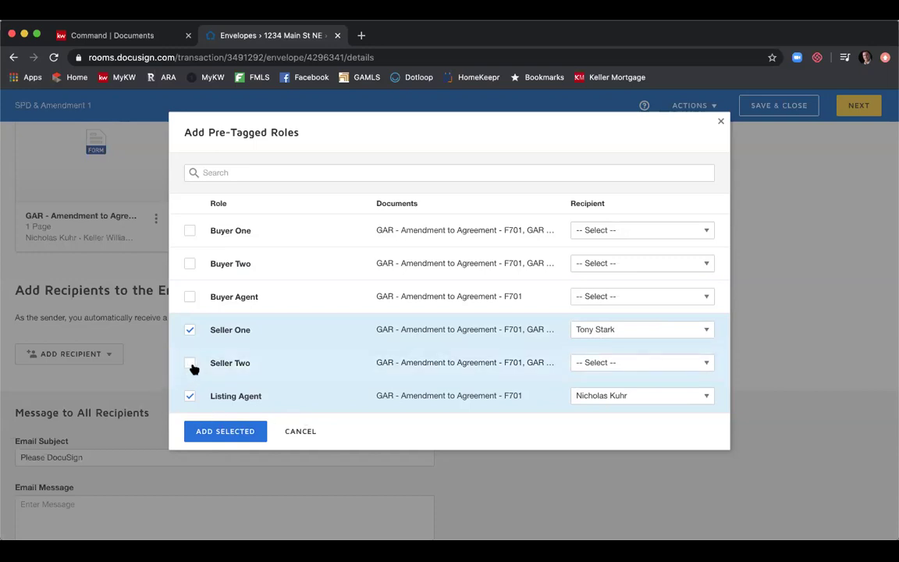
{"action": "left_click", "coordinate": [614, 364]}
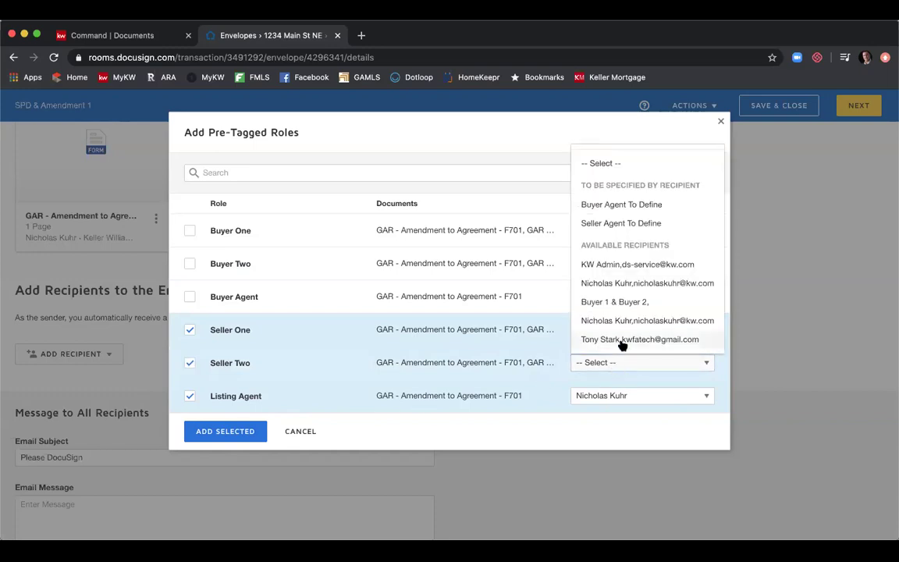
{"action": "left_click", "coordinate": [190, 364]}
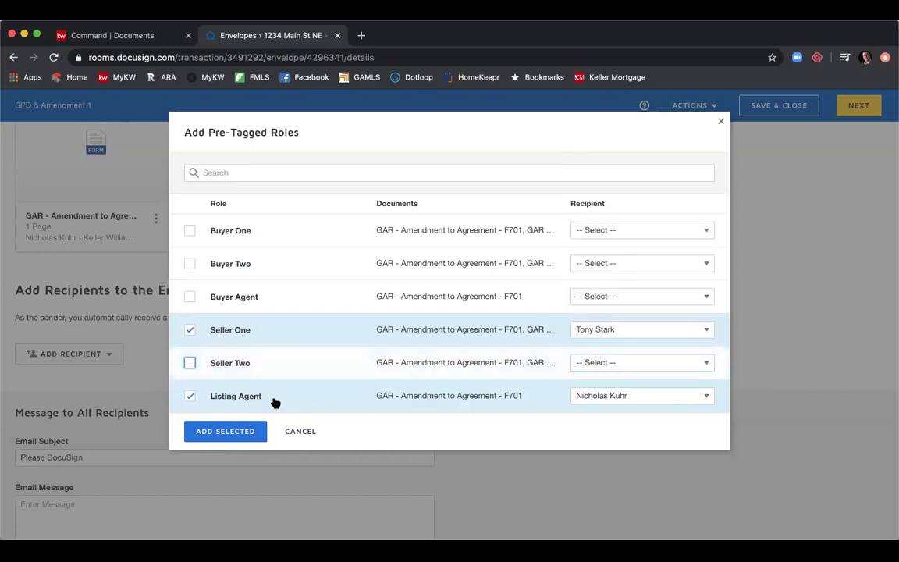
Step: Add the selected roles to the envelope and set the Listing Agent's signing order to 2
{"action": "left_click", "coordinate": [238, 434]}
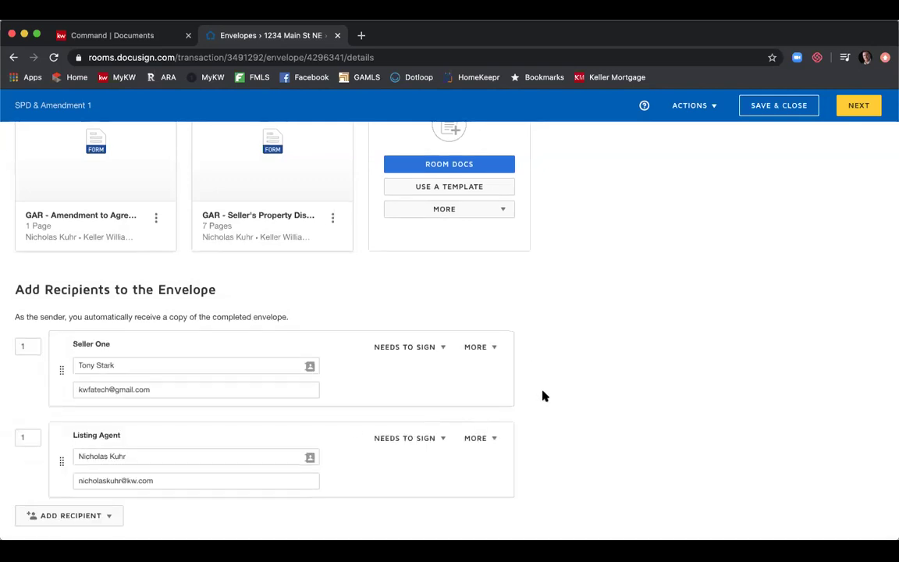
{"action": "scroll", "coordinate": [542, 395], "scroll_direction": "down", "scroll_amount": 2}
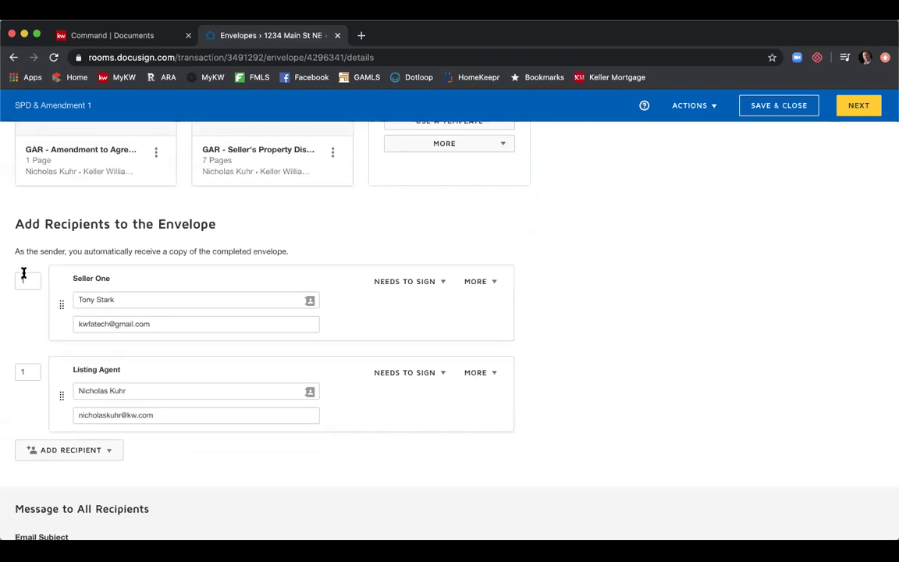
{"action": "left_click", "coordinate": [35, 371]}
{"action": "key", "text": "BackSpace"}
{"action": "type", "text": "2"}
{"action": "left_click", "coordinate": [36, 338]}
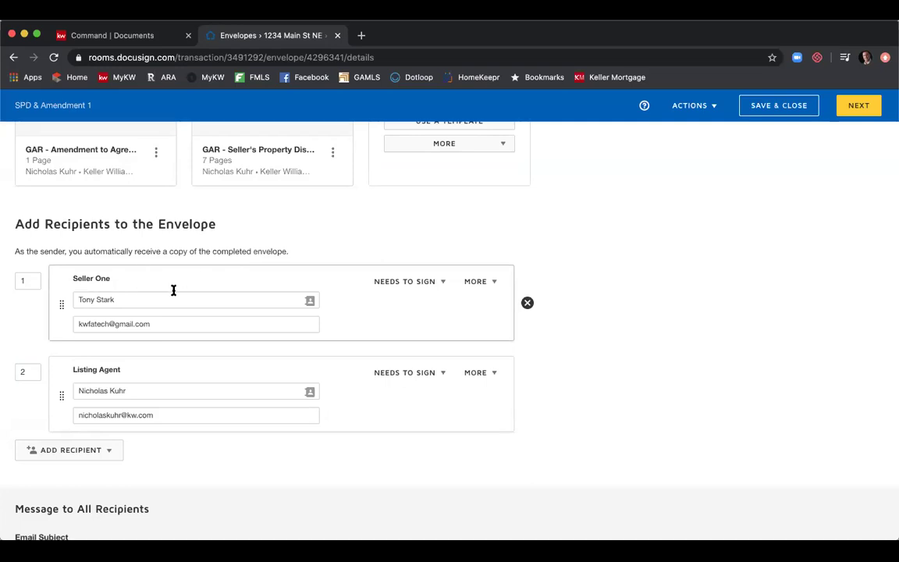
{"action": "scroll", "coordinate": [234, 285], "scroll_direction": "down", "scroll_amount": 4}
{"action": "scroll", "coordinate": [156, 351], "scroll_direction": "up", "scroll_amount": 2}
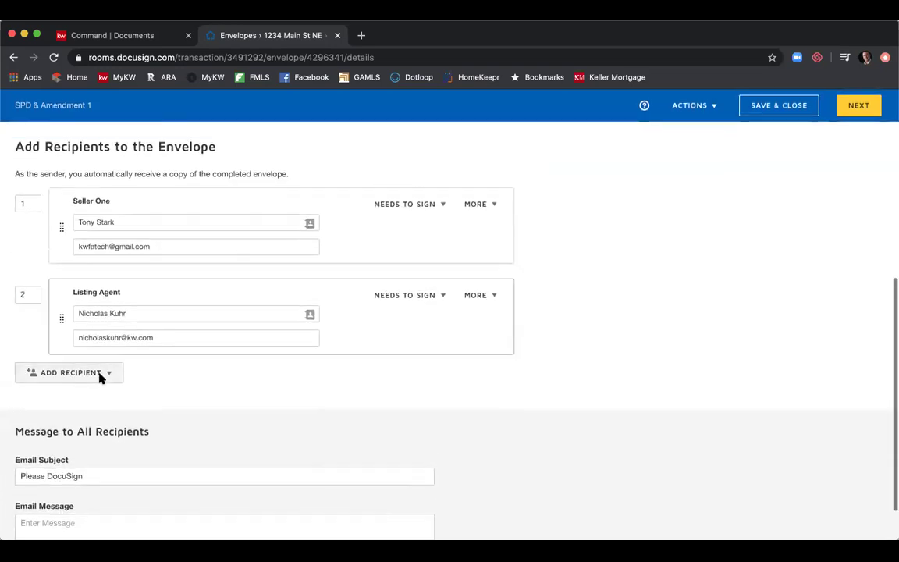
Step: Set the email subject to "Please DocuSign - SPD & Amendment" and the message to "Please sign.", and continue to field placement
{"action": "scroll", "coordinate": [139, 426], "scroll_direction": "down", "scroll_amount": 2}
{"action": "left_click", "coordinate": [138, 428]}
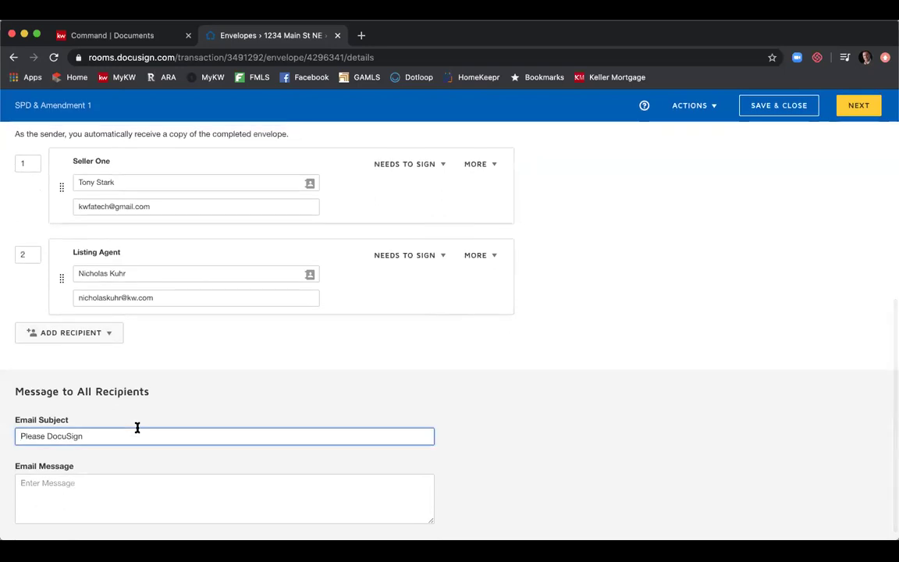
{"action": "type", "text": "- "}
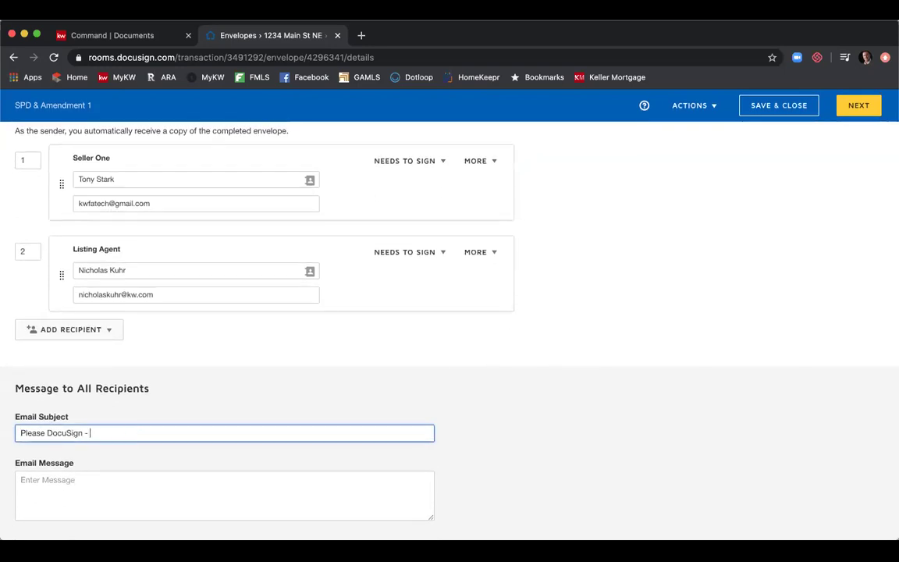
{"action": "type", "text": "SPD & Amendment"}
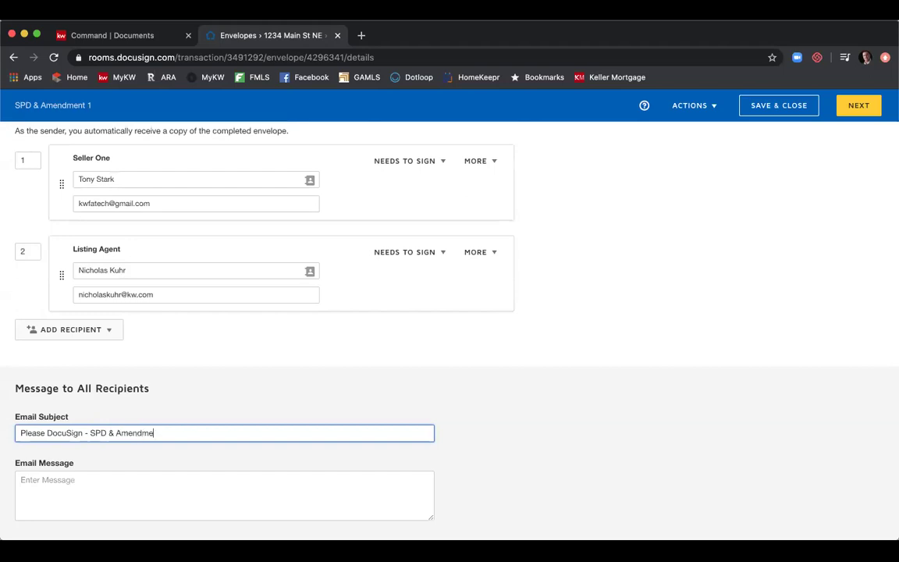
{"action": "left_click", "coordinate": [224, 495]}
{"action": "type", "text": "Please sign."}
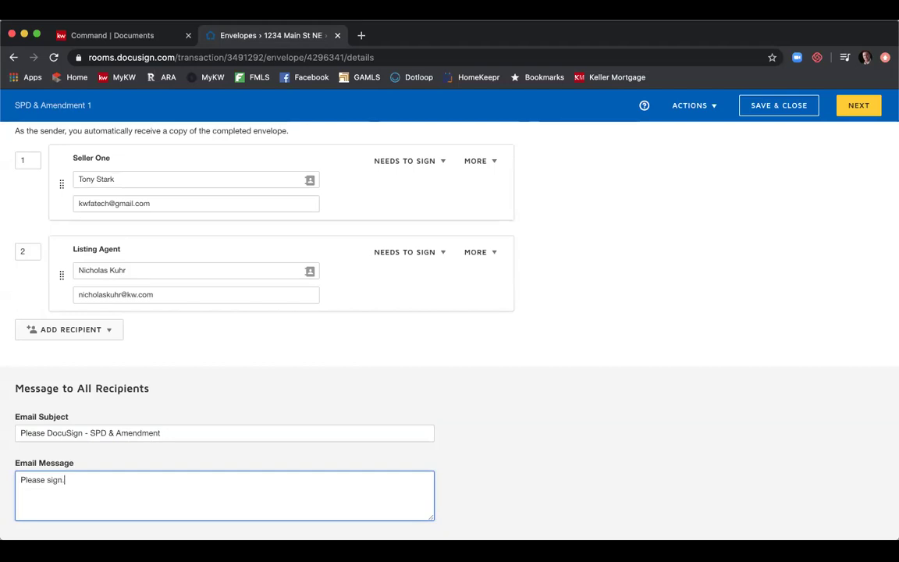
{"action": "scroll", "coordinate": [133, 433], "scroll_direction": "down", "scroll_amount": 1}
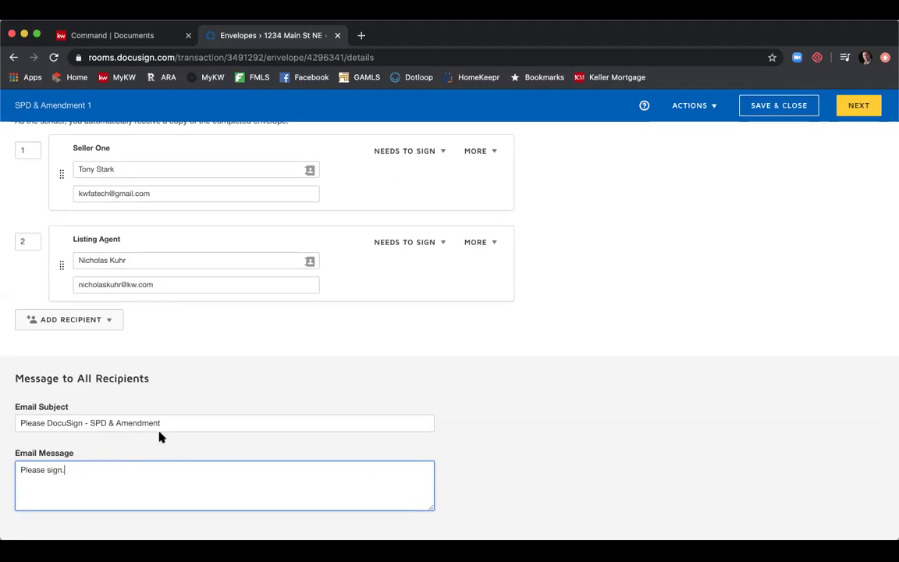
{"action": "left_click", "coordinate": [856, 107]}
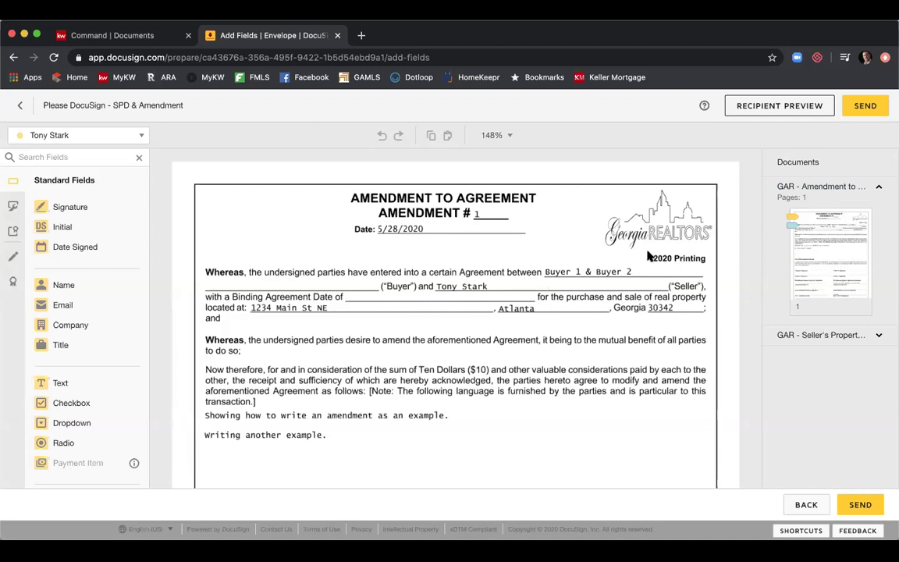
Step: Align the seller's signature and Date Signed fields with the 1 Seller's Signature line on the Amendment to Agreement
{"action": "scroll", "coordinate": [529, 233], "scroll_direction": "down", "scroll_amount": 3}
{"action": "scroll", "coordinate": [584, 257], "scroll_direction": "down", "scroll_amount": 5}
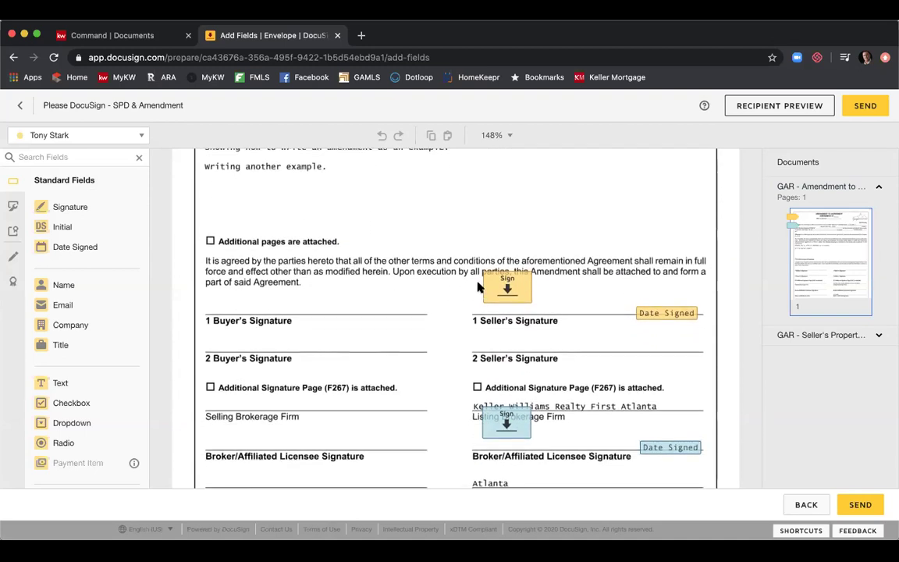
{"action": "left_click_drag", "start_coordinate": [503, 284], "coordinate": [504, 295]}
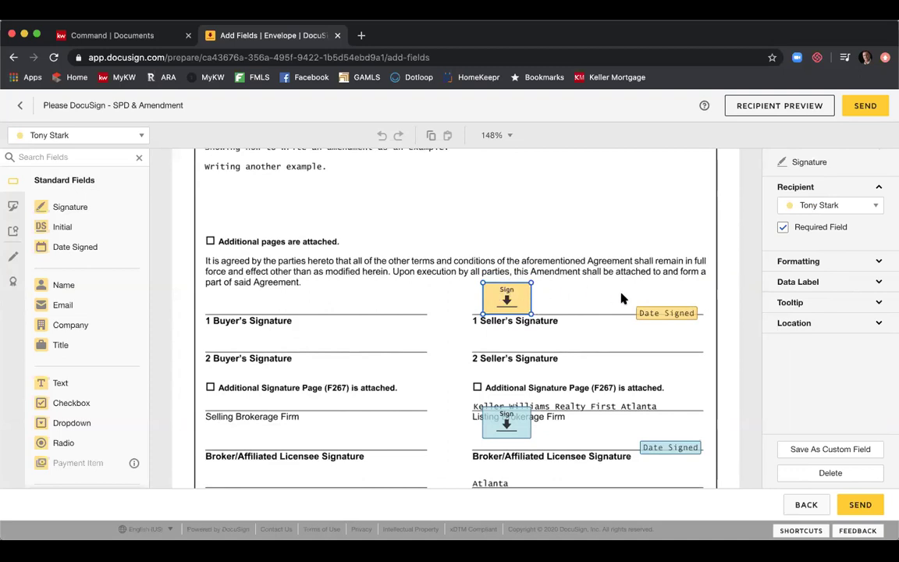
{"action": "left_click_drag", "start_coordinate": [660, 311], "coordinate": [658, 305]}
{"action": "scroll", "coordinate": [658, 305], "scroll_direction": "down", "scroll_amount": 1}
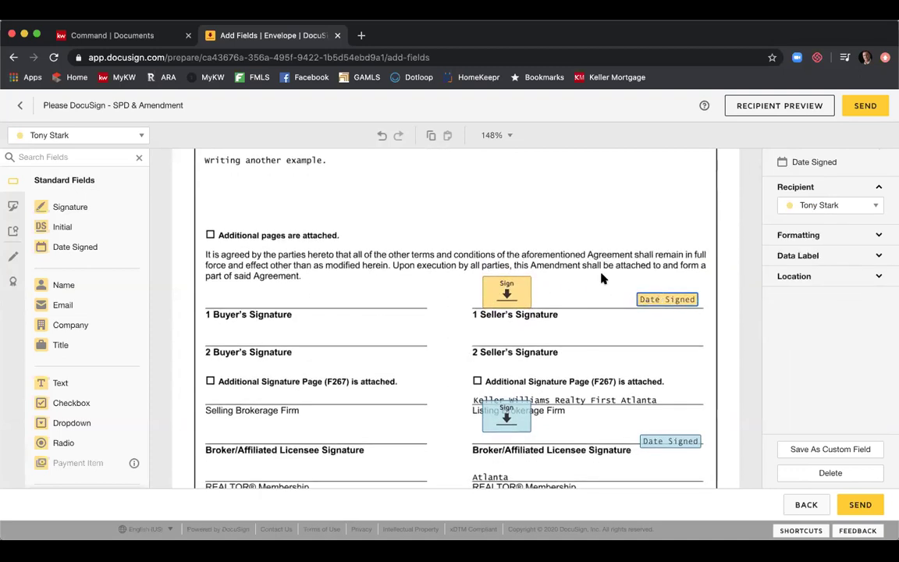
Step: Make the listing agent the active recipient and align their signature and Date Signed fields with the listing-side Broker/Affiliated Licensee Signature line
{"action": "scroll", "coordinate": [568, 345], "scroll_direction": "down", "scroll_amount": 3}
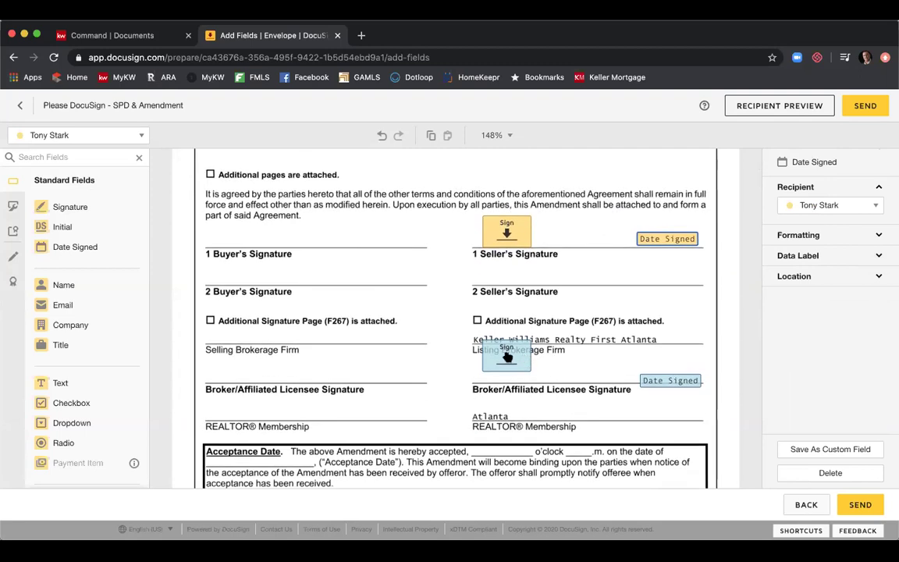
{"action": "left_click", "coordinate": [144, 136]}
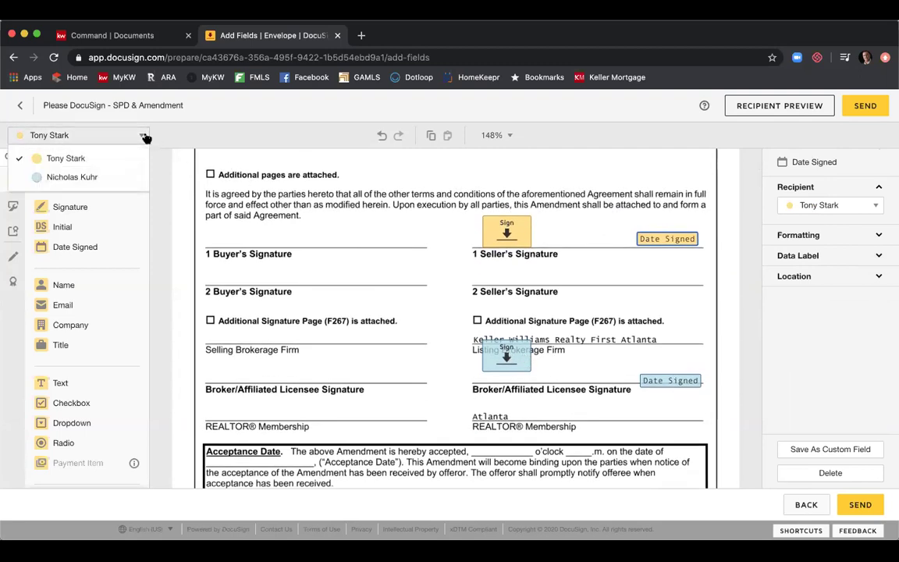
{"action": "left_click", "coordinate": [111, 180]}
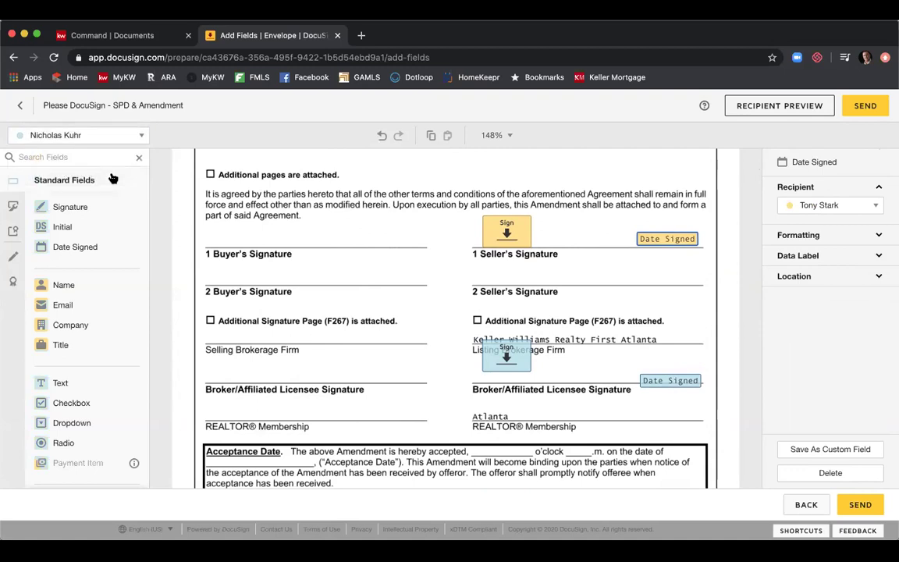
{"action": "left_click", "coordinate": [520, 359]}
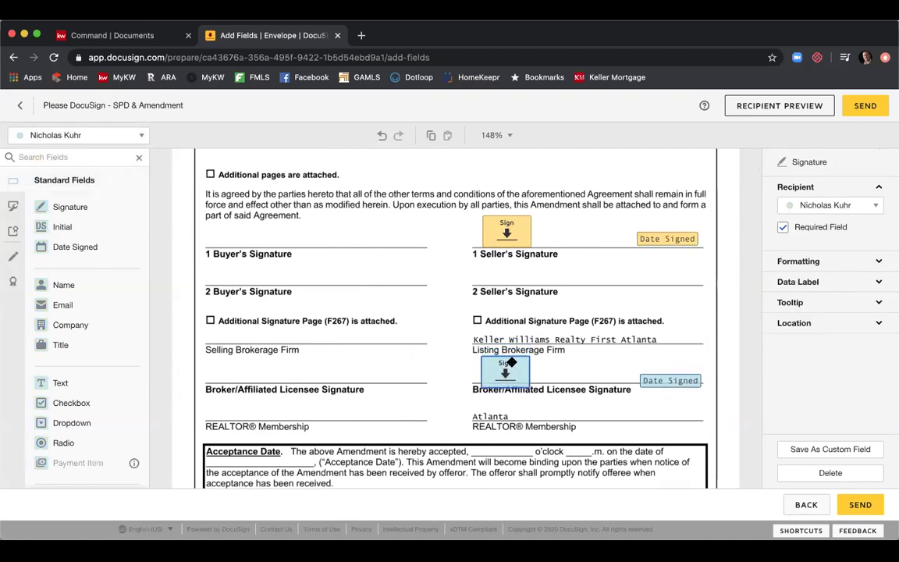
{"action": "left_click_drag", "start_coordinate": [669, 382], "coordinate": [665, 373]}
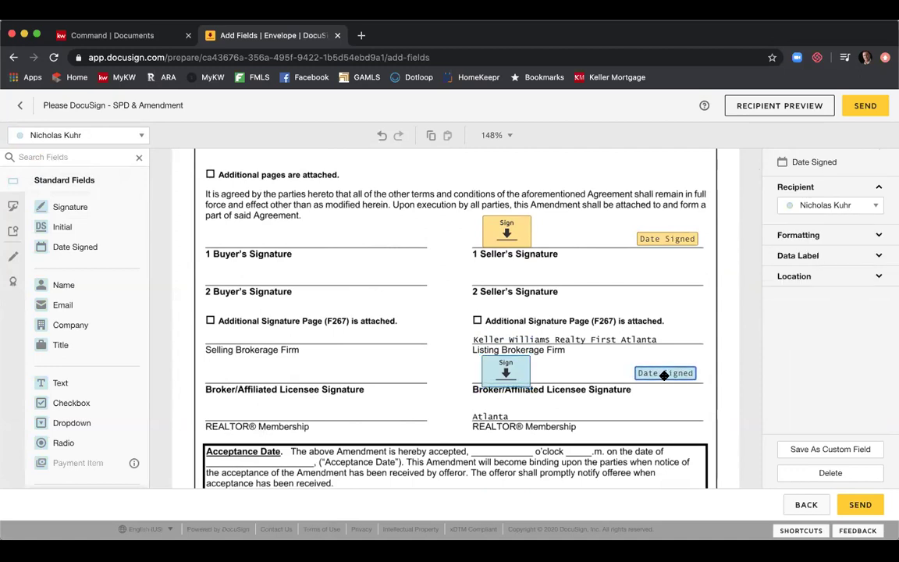
Step: Place a Name field for the listing agent on the blank licensee line in the amendment's copyright notice
{"action": "scroll", "coordinate": [581, 355], "scroll_direction": "down", "scroll_amount": 2}
{"action": "scroll", "coordinate": [582, 355], "scroll_direction": "down", "scroll_amount": 1}
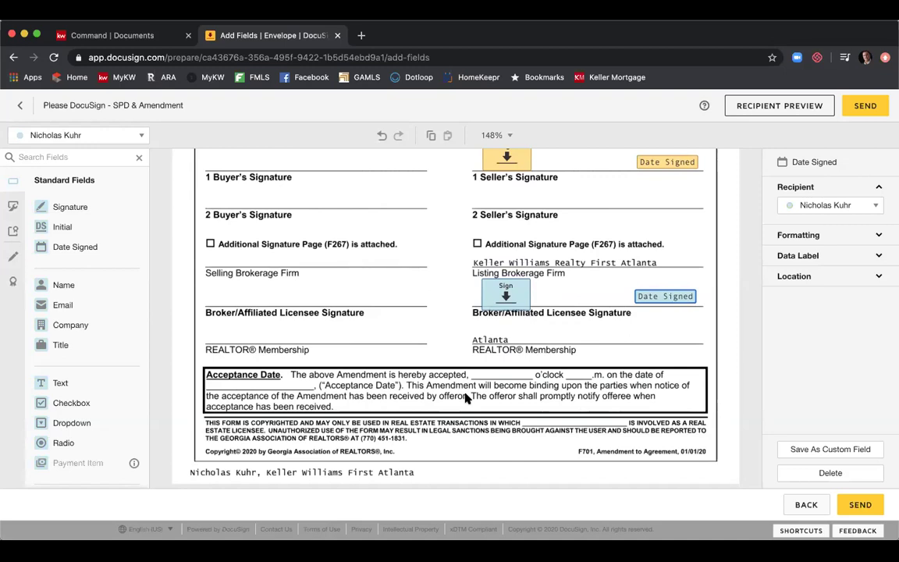
{"action": "left_click_drag", "start_coordinate": [81, 284], "coordinate": [548, 422]}
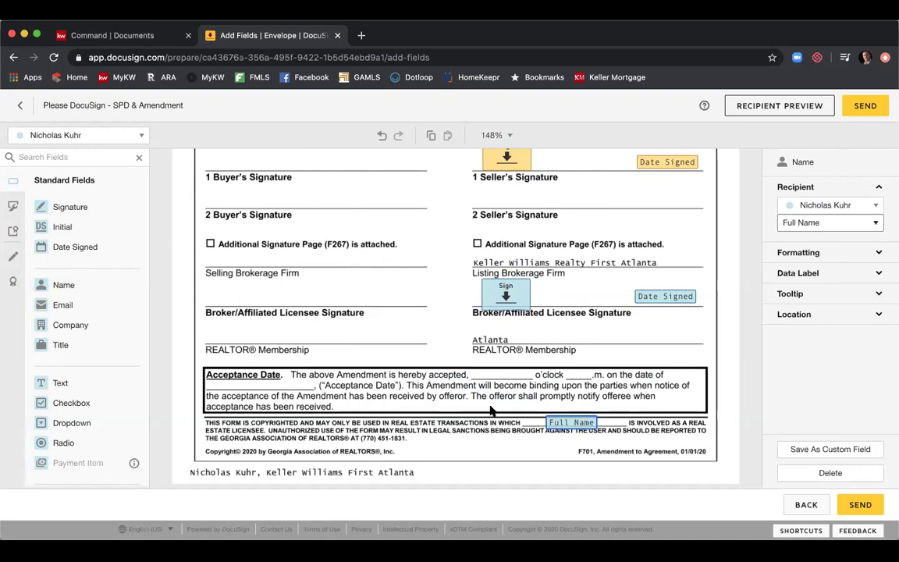
{"action": "left_click", "coordinate": [492, 410]}
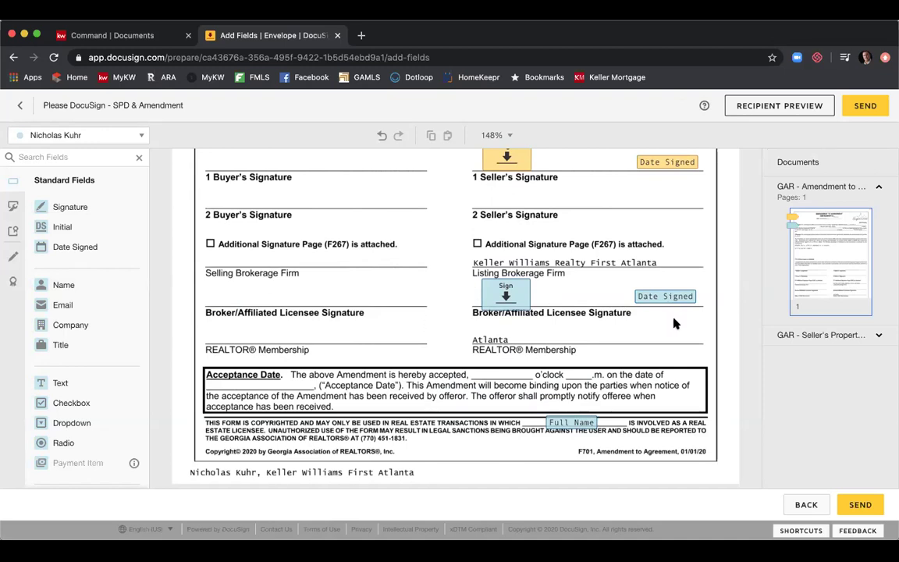
Step: Examine the seller's pre-tagged fields on the first page of the Seller's Property Disclosure Statement, including the construction-year field's Required Field option
{"action": "left_click", "coordinate": [839, 334]}
{"action": "left_click", "coordinate": [833, 391]}
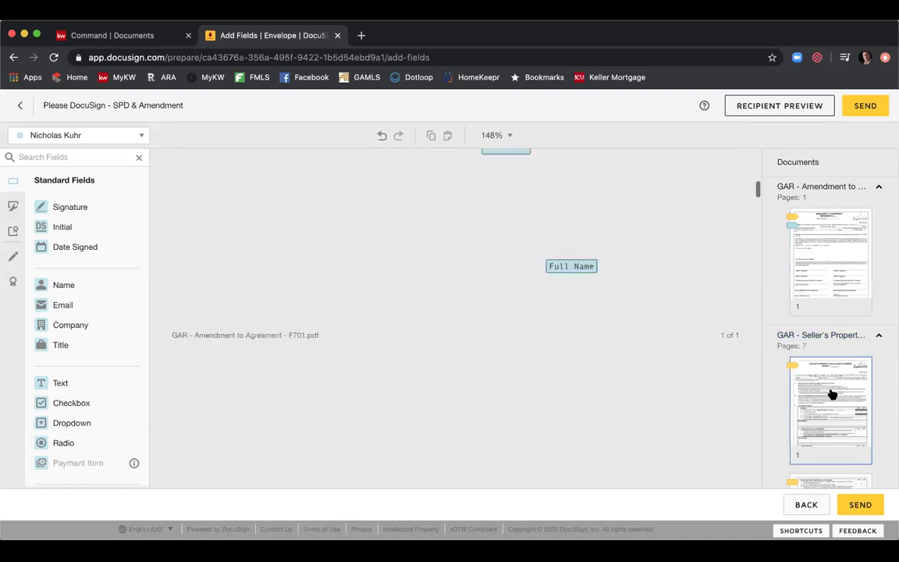
{"action": "left_click", "coordinate": [141, 135]}
{"action": "left_click", "coordinate": [119, 159]}
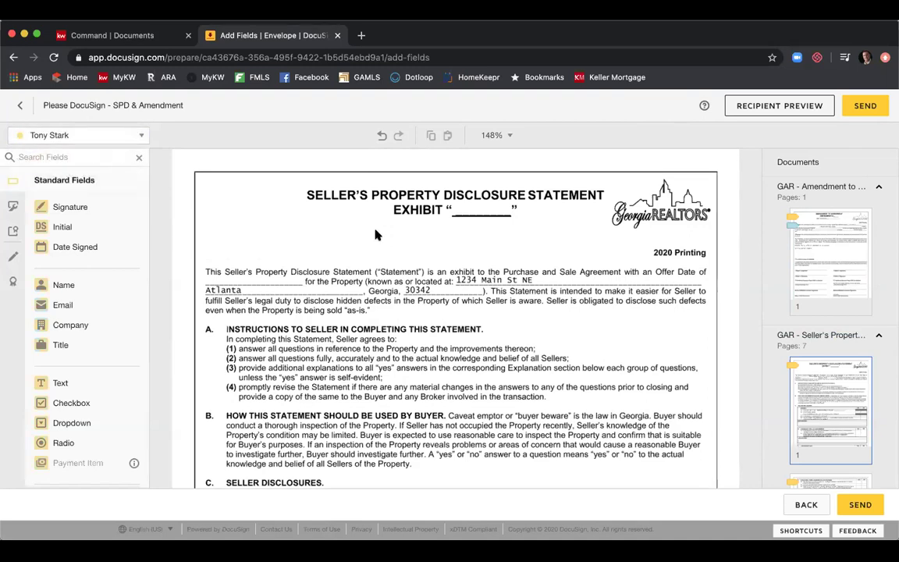
{"action": "scroll", "coordinate": [375, 234], "scroll_direction": "down", "scroll_amount": 5}
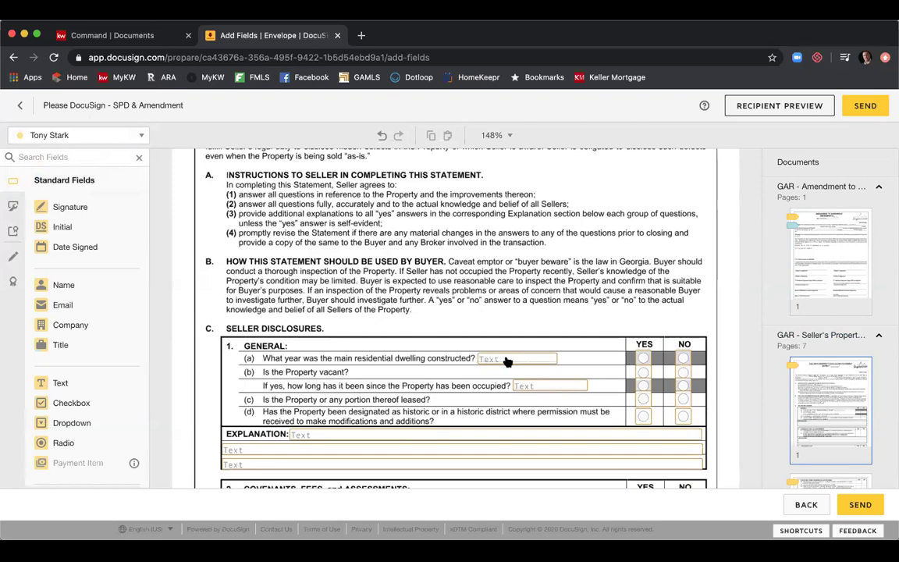
{"action": "scroll", "coordinate": [506, 361], "scroll_direction": "down", "scroll_amount": 1}
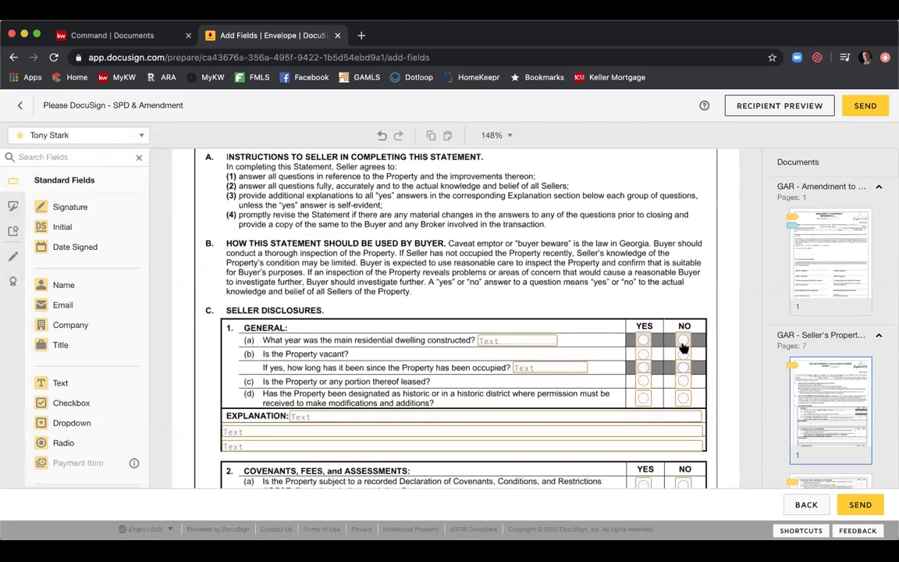
{"action": "scroll", "coordinate": [601, 320], "scroll_direction": "down", "scroll_amount": 3}
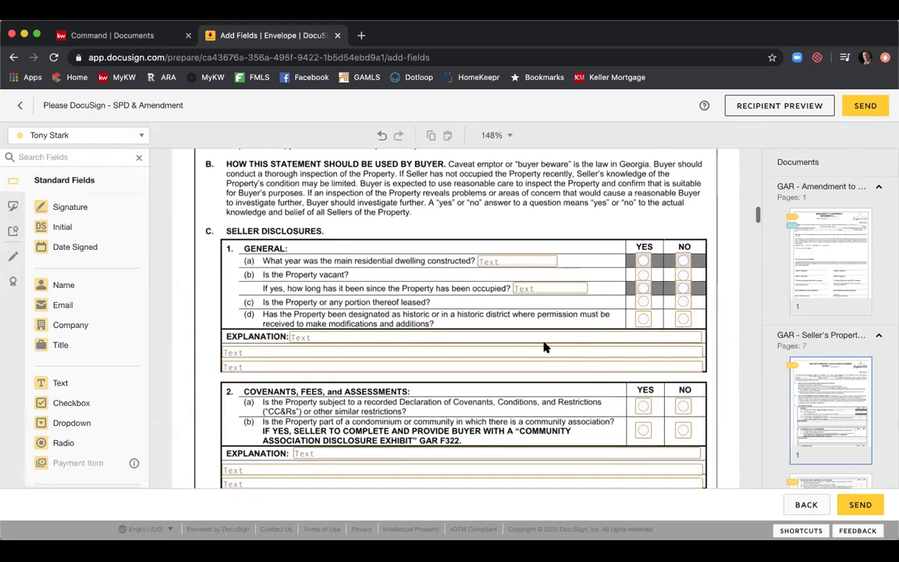
{"action": "scroll", "coordinate": [461, 304], "scroll_direction": "down", "scroll_amount": 1}
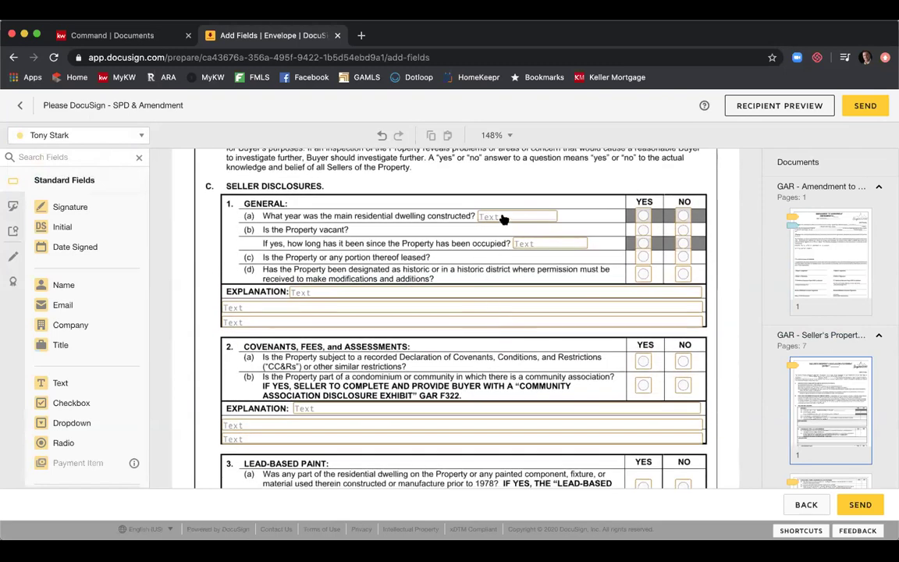
{"action": "left_click", "coordinate": [504, 218]}
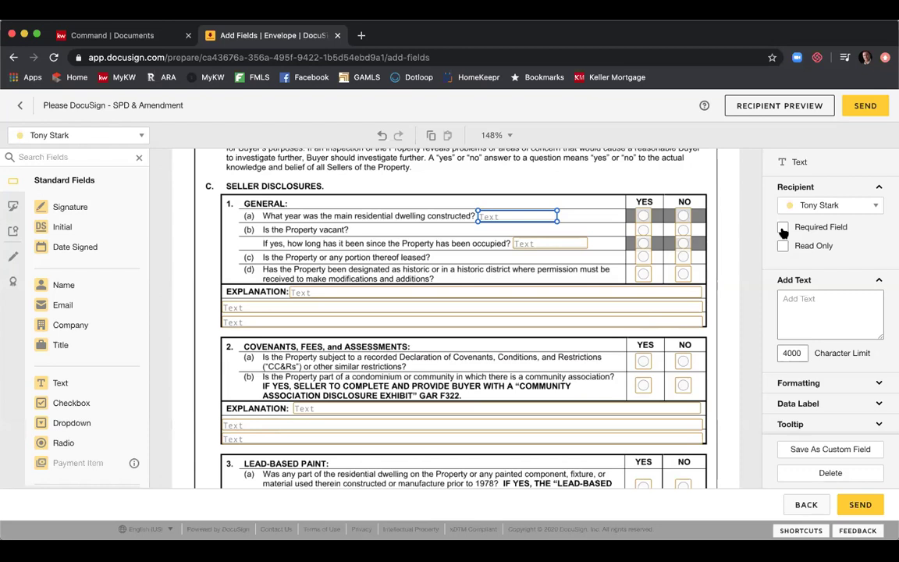
{"action": "left_click", "coordinate": [726, 191]}
Step: Place a Name field for the listing agent on the blank licensee line at the foot of disclosure statement page 1
{"action": "scroll", "coordinate": [714, 199], "scroll_direction": "down", "scroll_amount": 3}
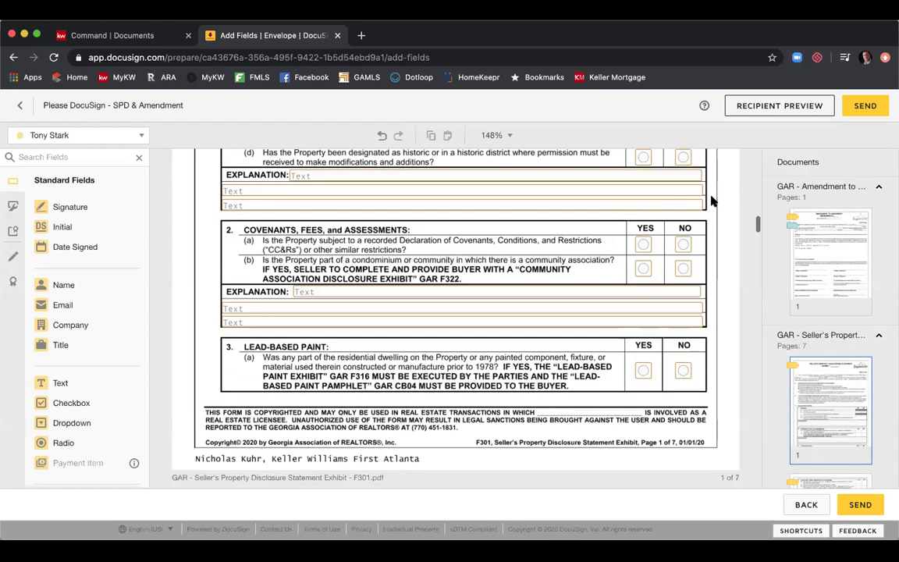
{"action": "scroll", "coordinate": [712, 201], "scroll_direction": "down", "scroll_amount": 3}
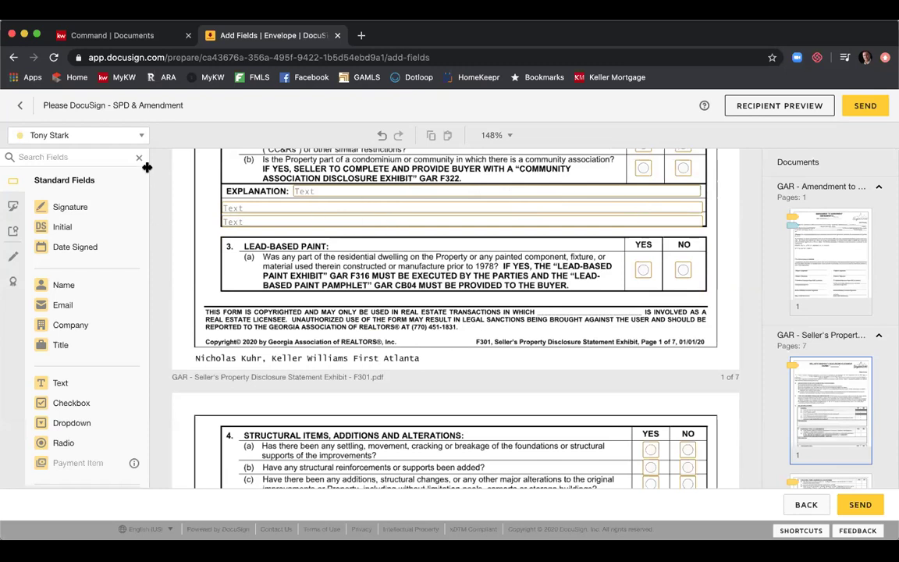
{"action": "left_click", "coordinate": [139, 136]}
{"action": "left_click", "coordinate": [111, 178]}
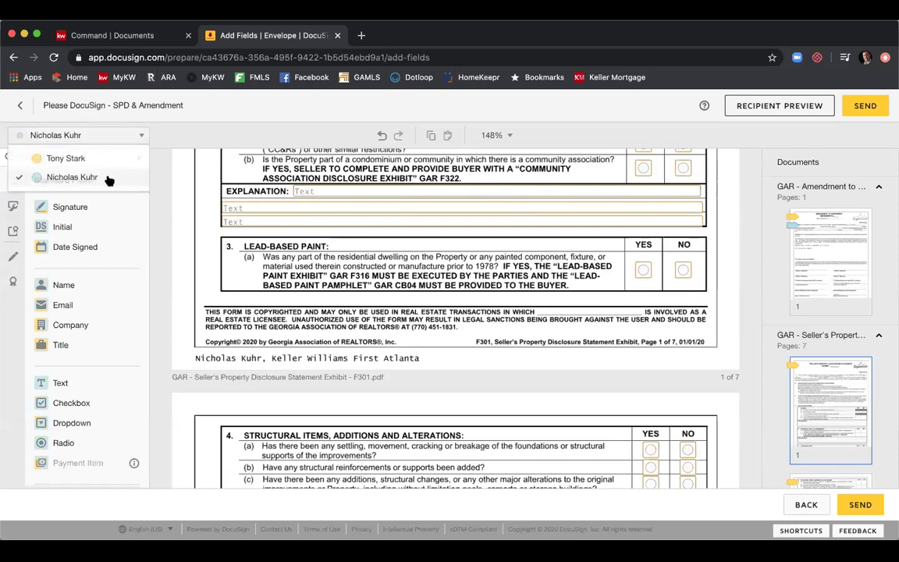
{"action": "left_click", "coordinate": [37, 285]}
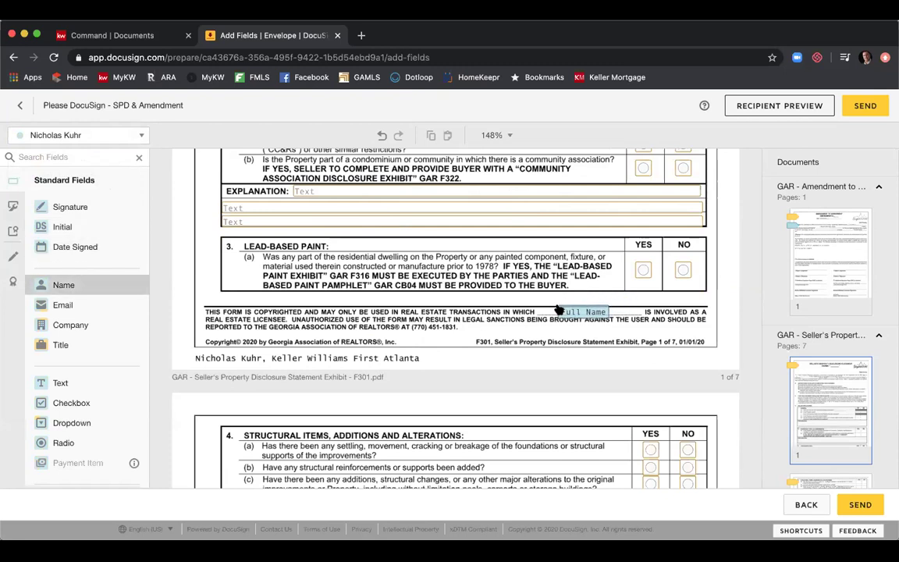
{"action": "left_click", "coordinate": [558, 310]}
{"action": "left_click", "coordinate": [494, 315]}
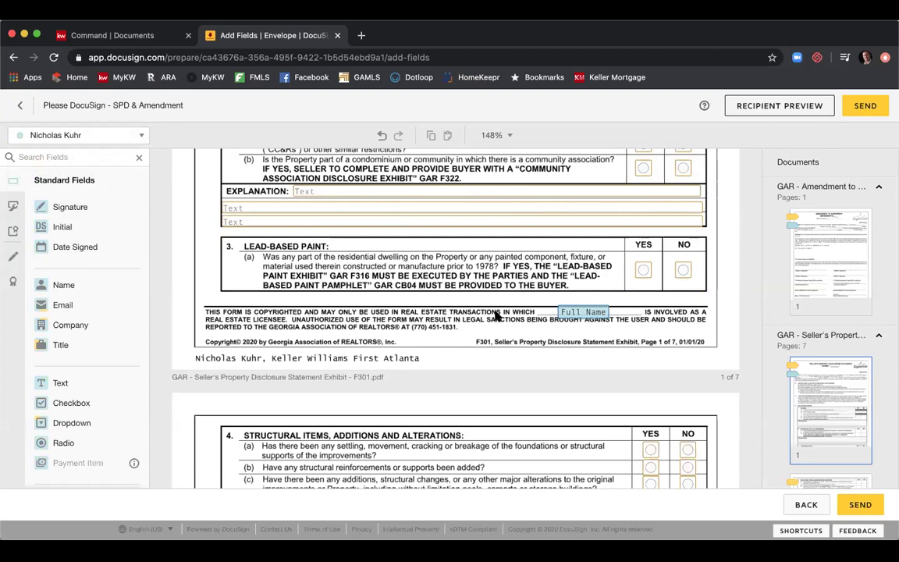
Step: Move the seller's signature field down onto the 1 Seller's Signature line on the last page of the disclosure statement
{"action": "scroll", "coordinate": [498, 309], "scroll_direction": "down", "scroll_amount": 5}
{"action": "scroll", "coordinate": [501, 306], "scroll_direction": "down", "scroll_amount": 20}
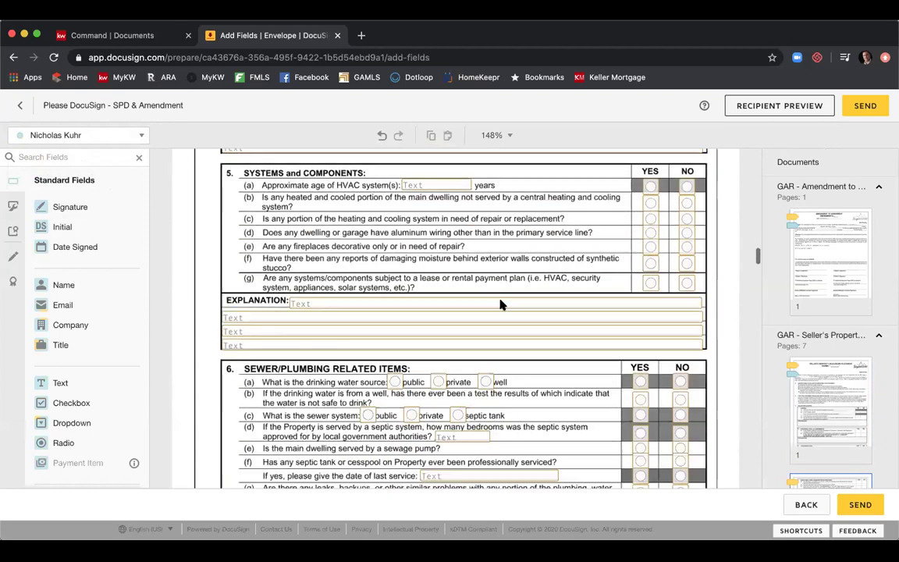
{"action": "scroll", "coordinate": [504, 302], "scroll_direction": "down", "scroll_amount": 15}
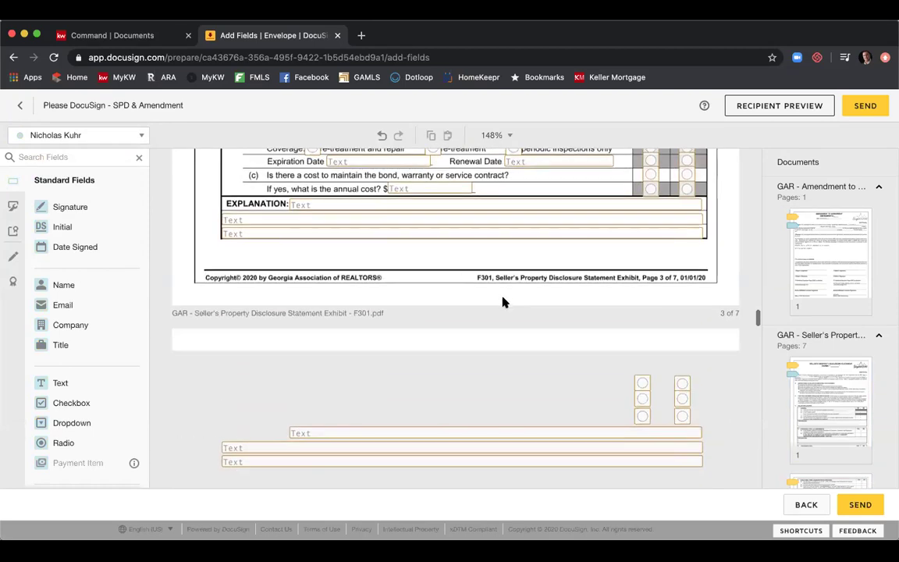
{"action": "scroll", "coordinate": [503, 302], "scroll_direction": "up", "scroll_amount": 5}
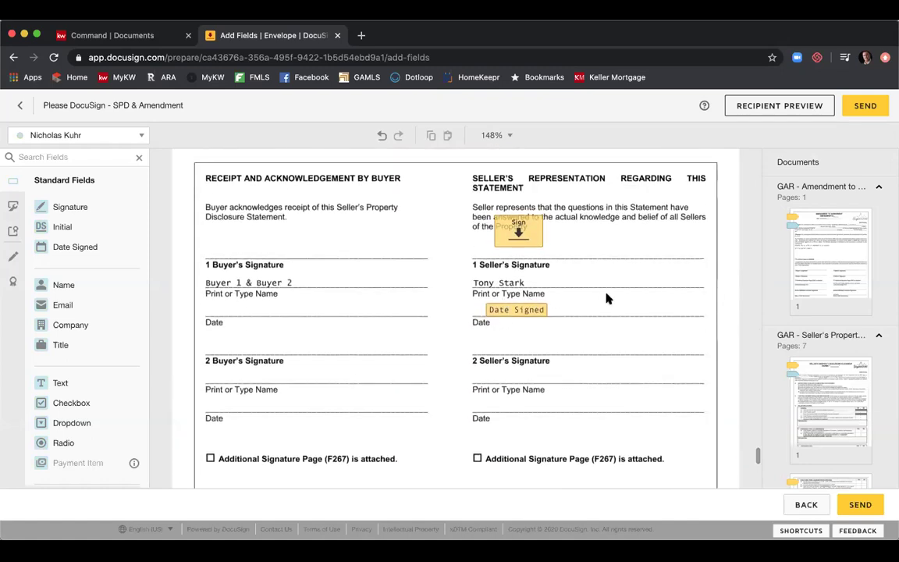
{"action": "left_click_drag", "start_coordinate": [539, 245], "coordinate": [520, 248]}
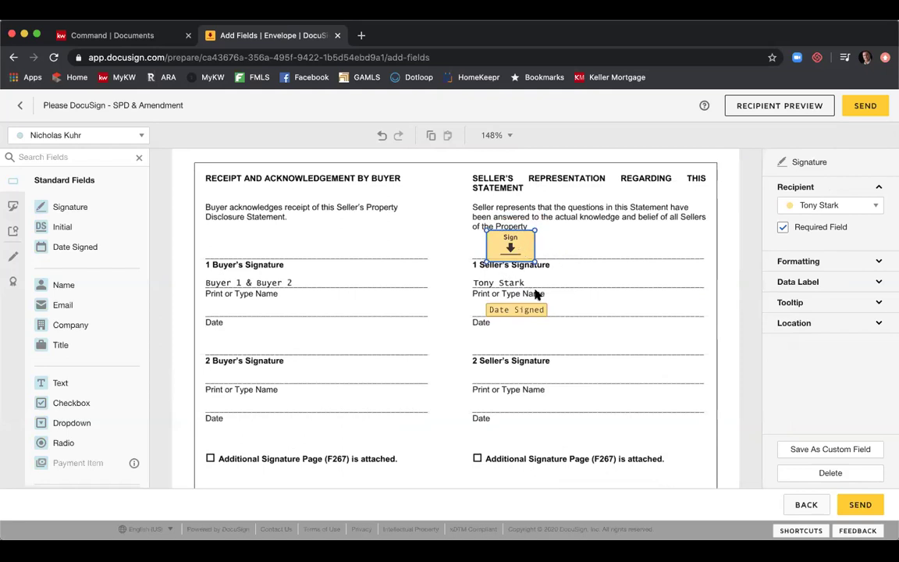
Step: Open the recipient preview of the SPD & Amendment envelope and view it as the seller
{"action": "scroll", "coordinate": [426, 273], "scroll_direction": "down", "scroll_amount": 10}
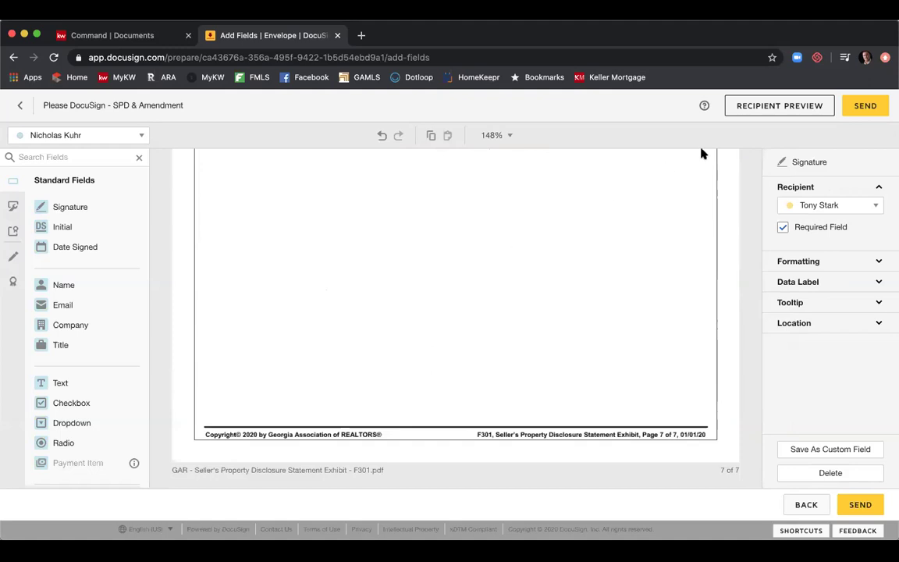
{"action": "left_click", "coordinate": [759, 114]}
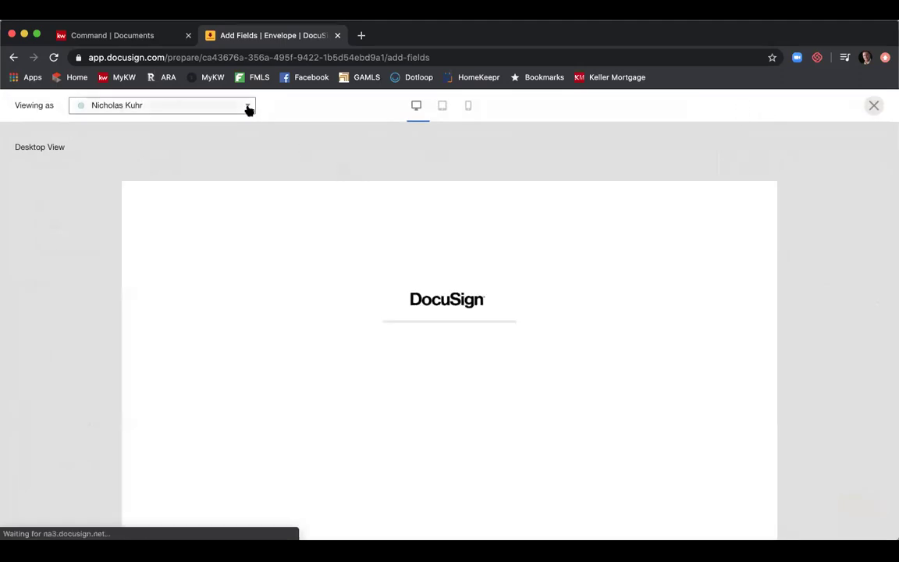
{"action": "left_click", "coordinate": [249, 109]}
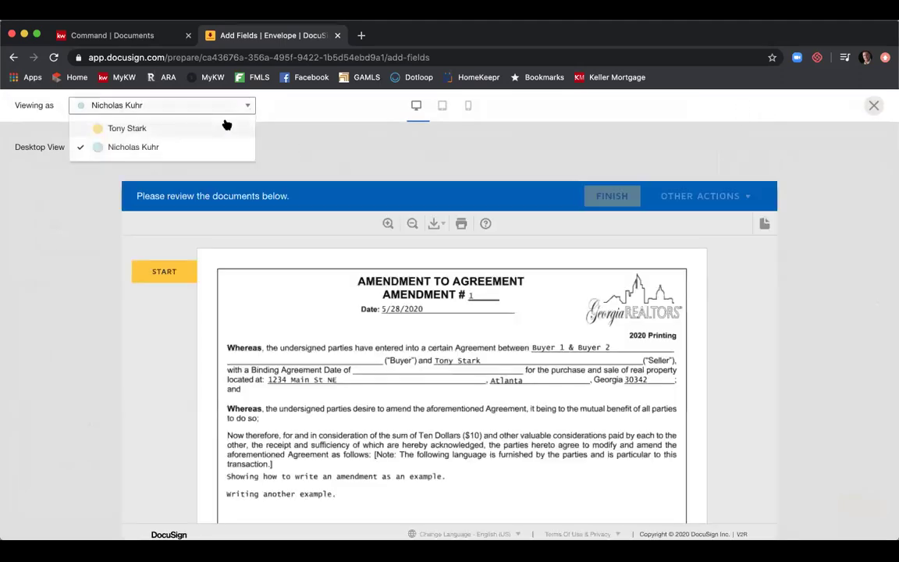
{"action": "left_click", "coordinate": [226, 128]}
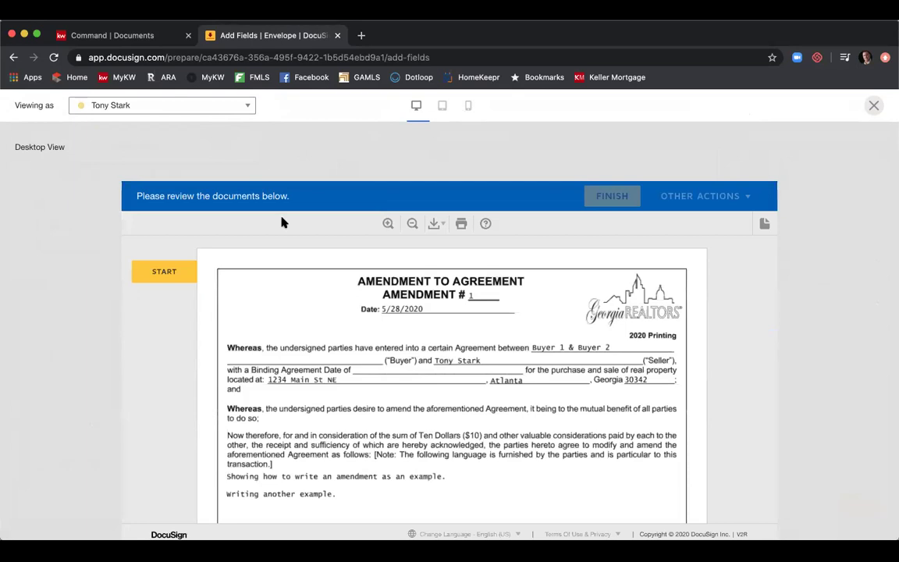
Step: Examine the seller's signing view in the preview, from the disclosure's signature field back to the construction-year field on page 1
{"action": "left_click", "coordinate": [170, 272]}
{"action": "scroll", "coordinate": [490, 374], "scroll_direction": "down", "scroll_amount": 10}
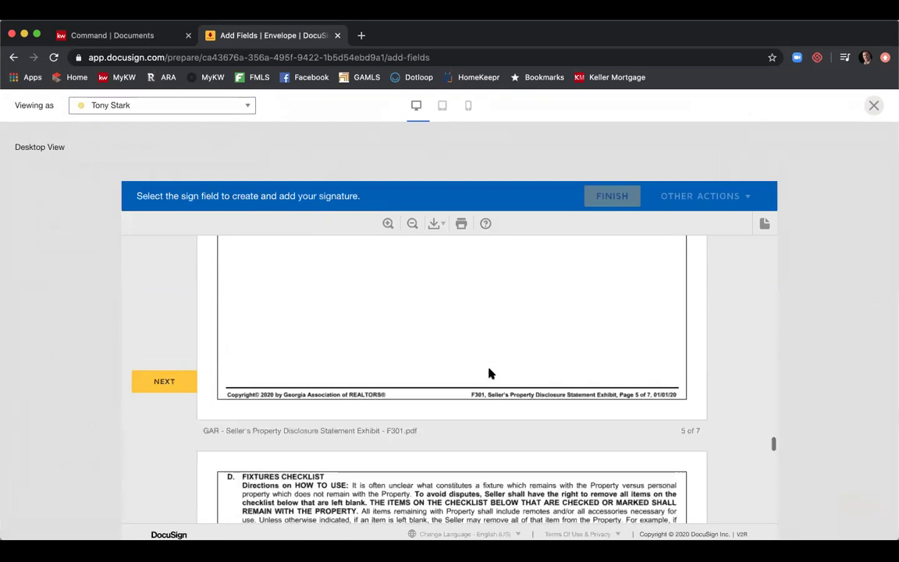
{"action": "scroll", "coordinate": [491, 374], "scroll_direction": "down", "scroll_amount": 4}
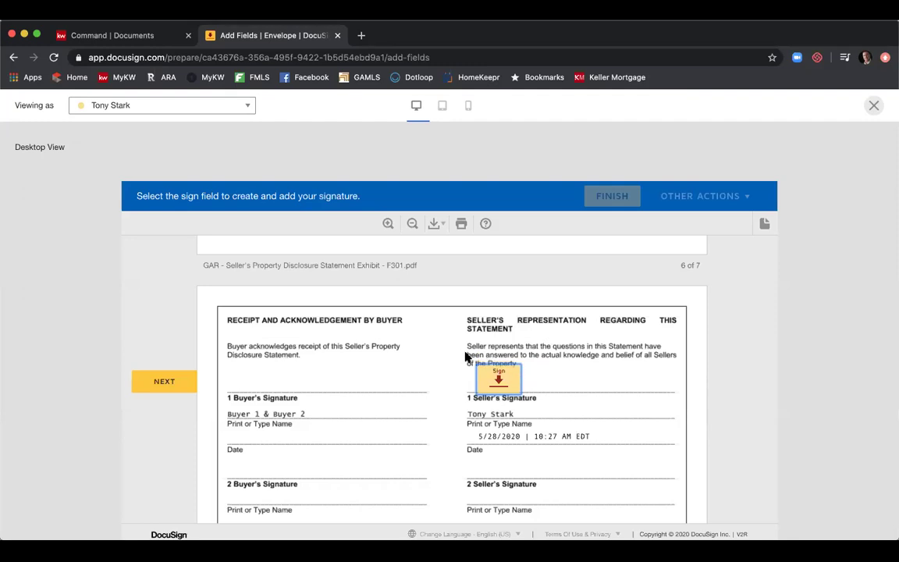
{"action": "scroll", "coordinate": [407, 348], "scroll_direction": "up", "scroll_amount": 15}
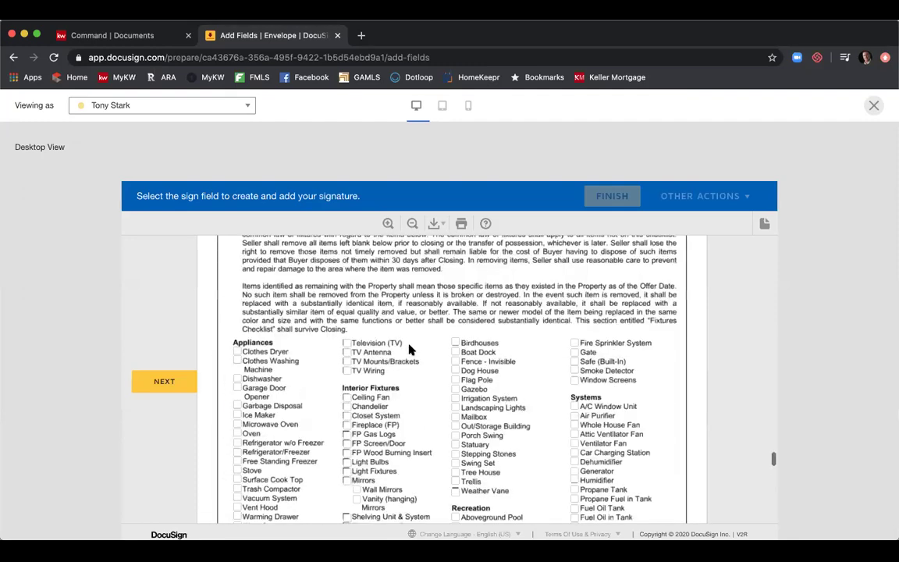
{"action": "scroll", "coordinate": [414, 349], "scroll_direction": "up", "scroll_amount": 15}
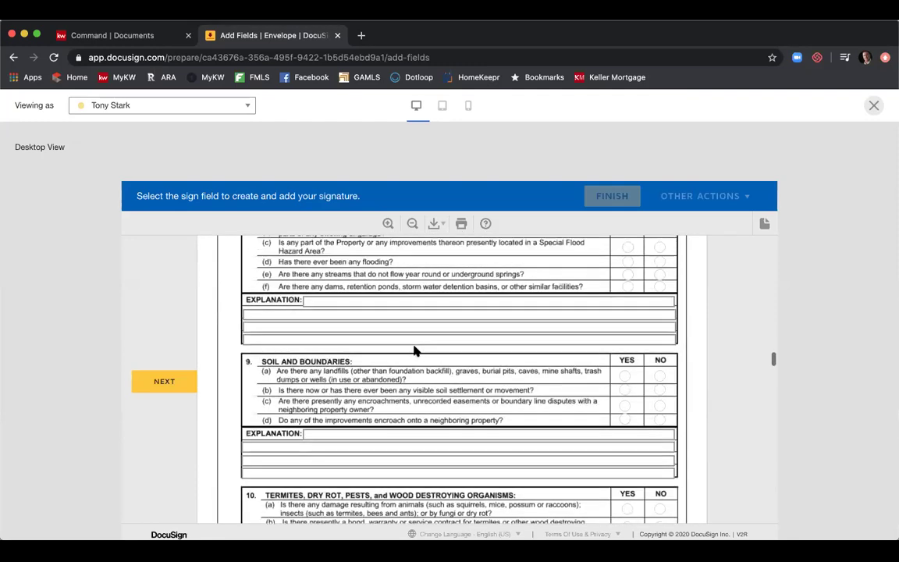
{"action": "scroll", "coordinate": [415, 348], "scroll_direction": "up", "scroll_amount": 15}
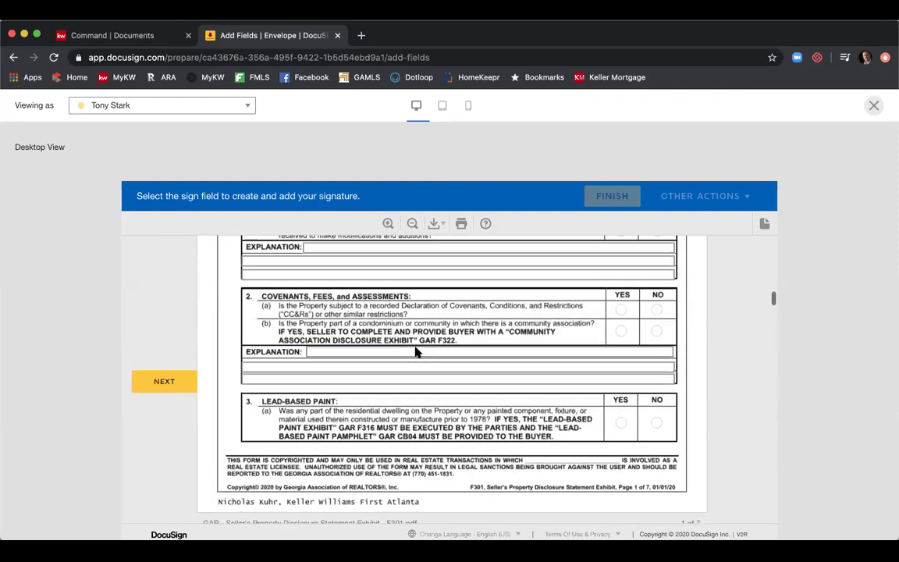
{"action": "scroll", "coordinate": [416, 352], "scroll_direction": "down", "scroll_amount": 8}
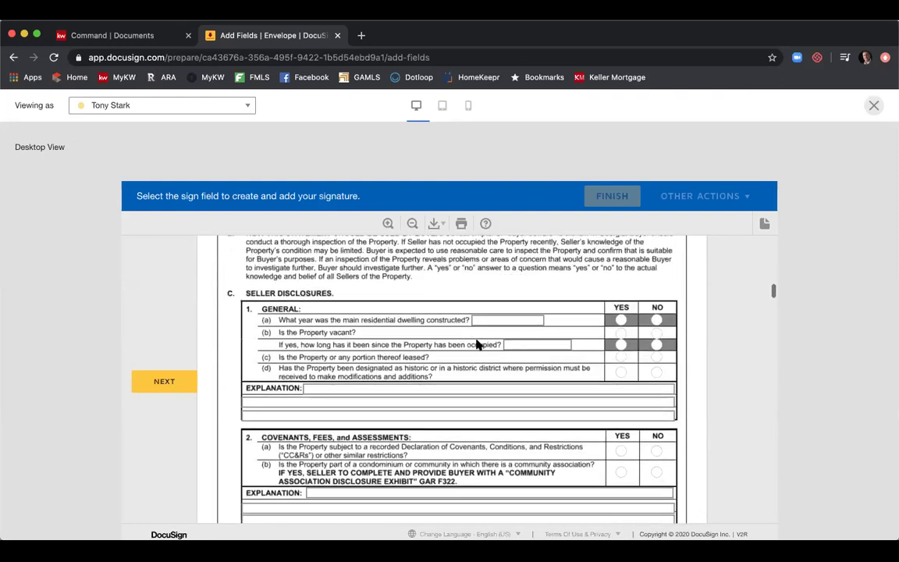
{"action": "left_click", "coordinate": [493, 320]}
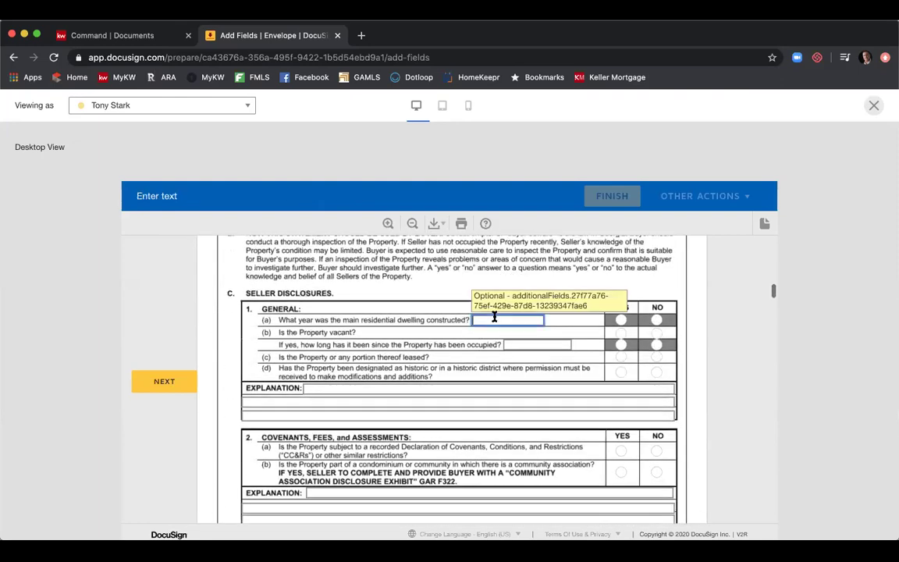
{"action": "left_click", "coordinate": [188, 380]}
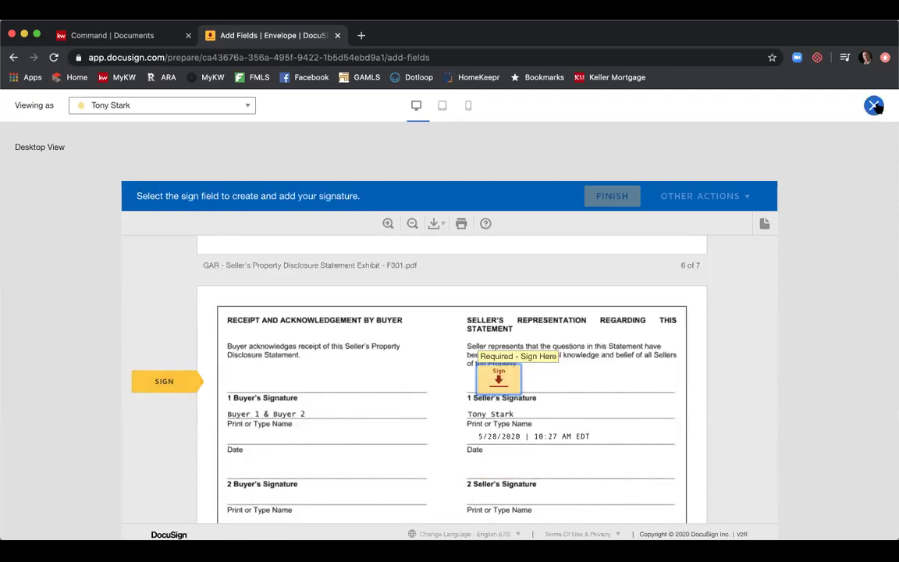
Step: Close the recipient preview and send the envelope for signature
{"action": "left_click", "coordinate": [875, 106]}
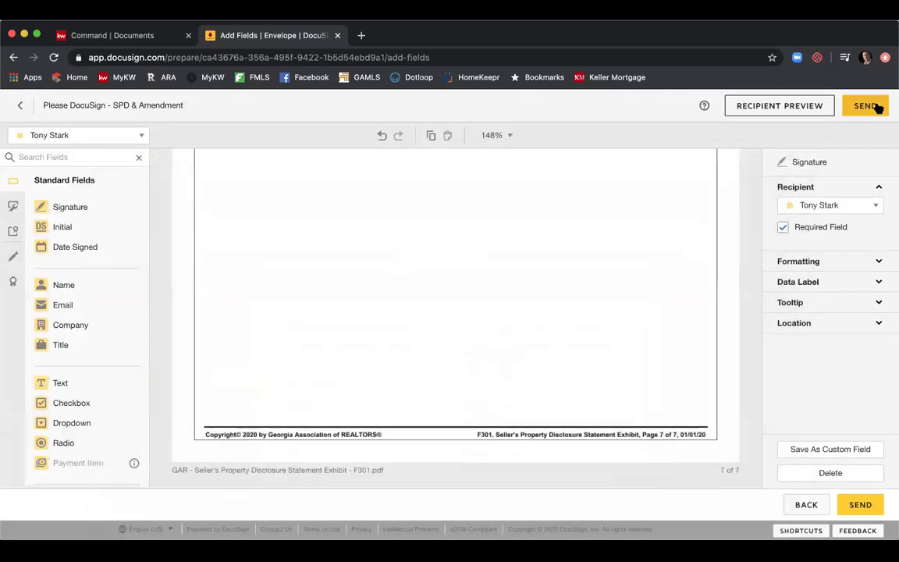
{"action": "left_click", "coordinate": [865, 106]}
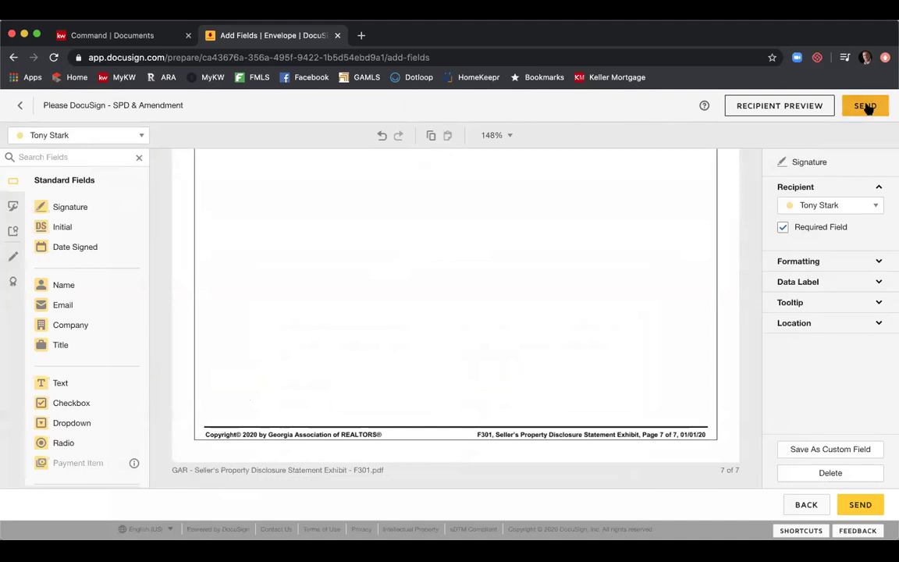
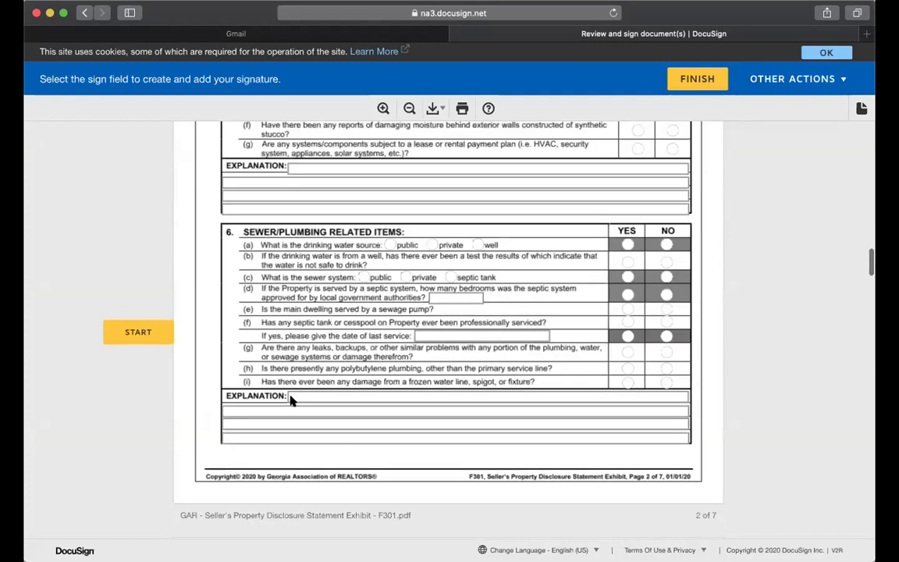
Step: In the seller's signing session, enter 2000 as the year the main residential dwelling was constructed
{"action": "scroll", "coordinate": [291, 400], "scroll_direction": "up", "scroll_amount": 12}
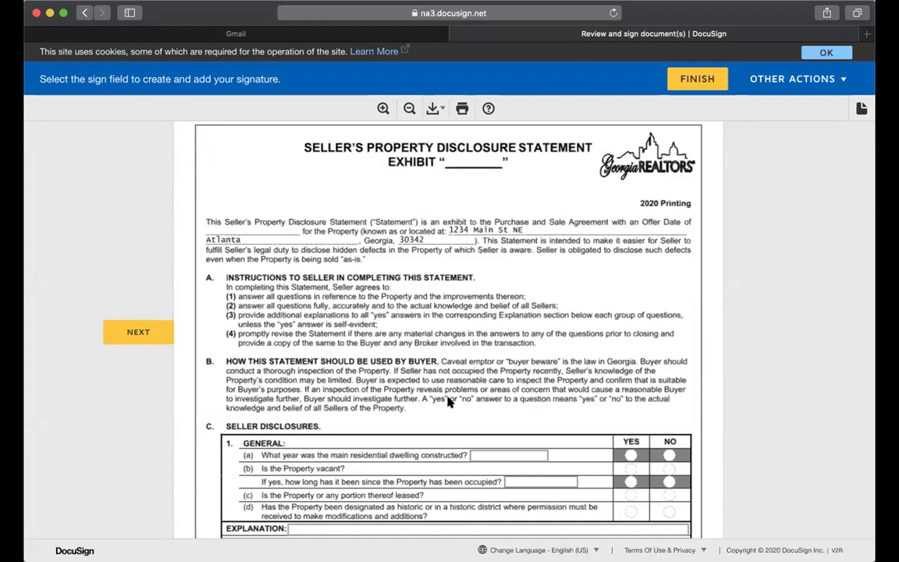
{"action": "scroll", "coordinate": [460, 412], "scroll_direction": "down", "scroll_amount": 3}
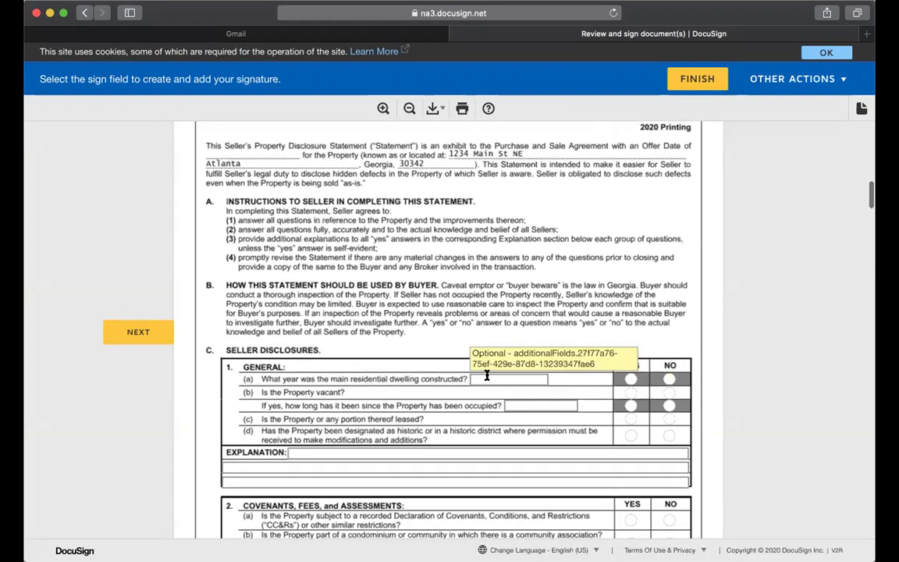
{"action": "left_click", "coordinate": [487, 378]}
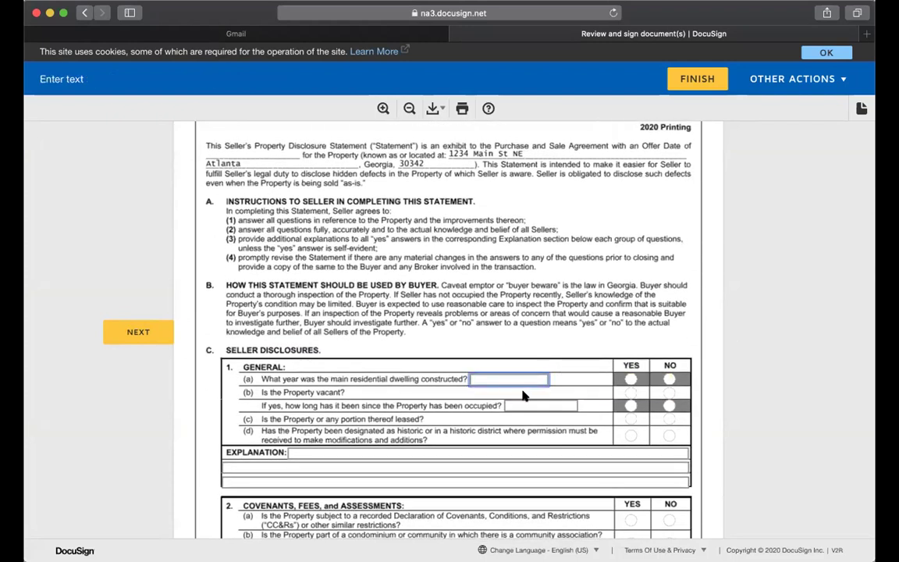
{"action": "type", "text": "2000"}
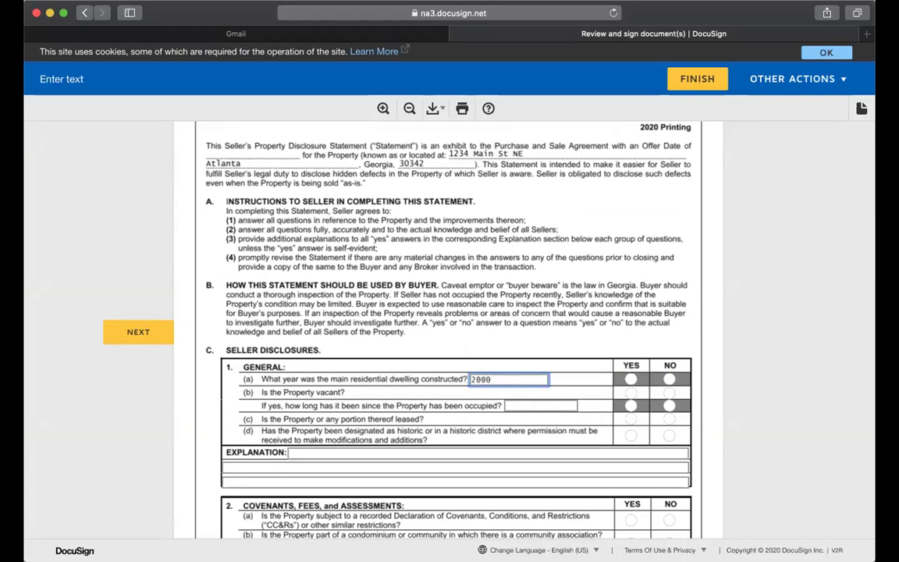
Step: Answer No to General questions (b), (c) and (d) in section 1 and enter "Write info" as the explanation
{"action": "left_click", "coordinate": [669, 393]}
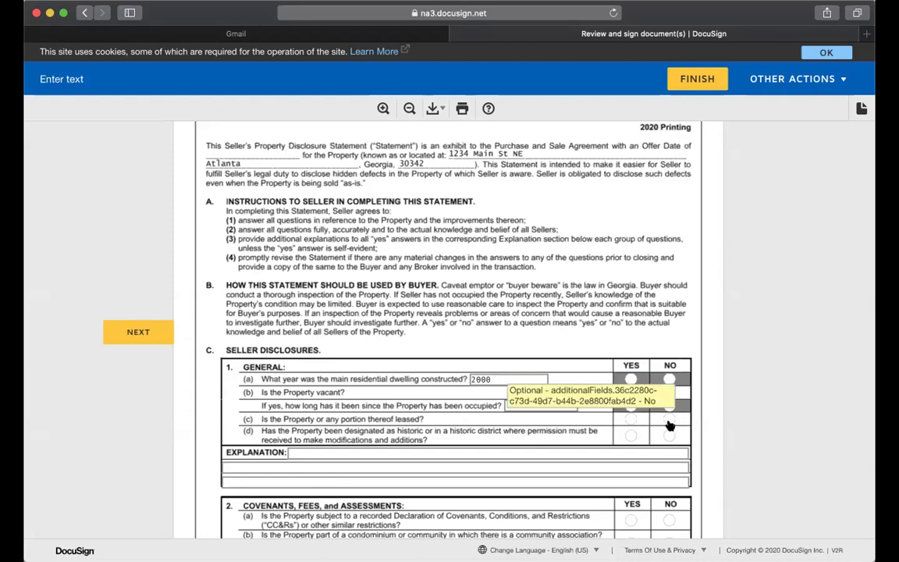
{"action": "left_click", "coordinate": [669, 420]}
{"action": "left_click", "coordinate": [669, 436]}
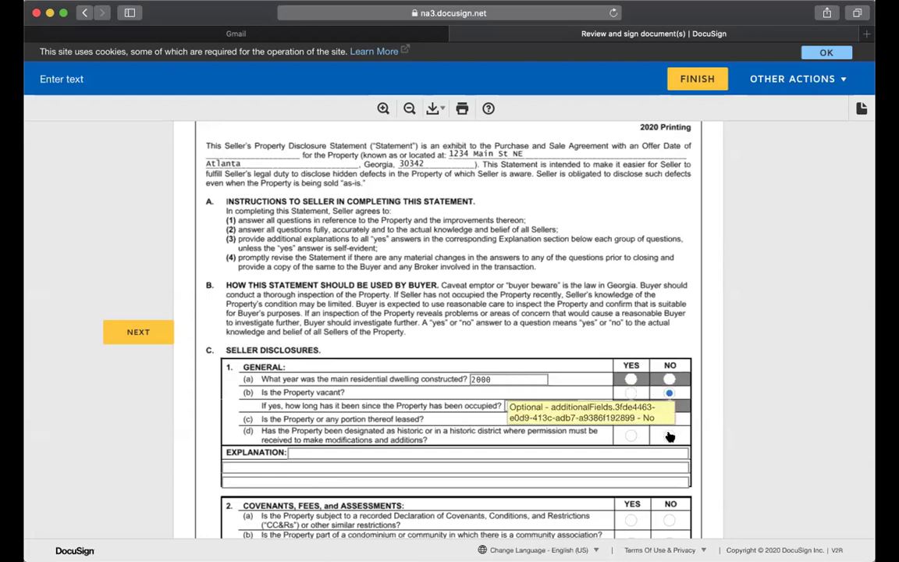
{"action": "left_click", "coordinate": [346, 452]}
{"action": "type", "text": "w"}
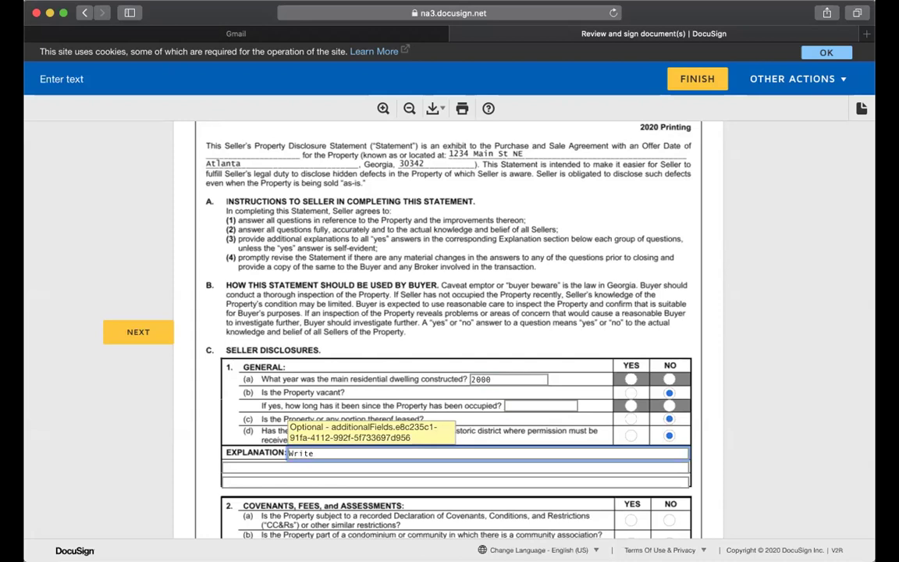
Step: Answer Yes to both covenants questions in section 2 with the explanation "information", and No to the lead-based paint question
{"action": "scroll", "coordinate": [410, 453], "scroll_direction": "down", "scroll_amount": 2}
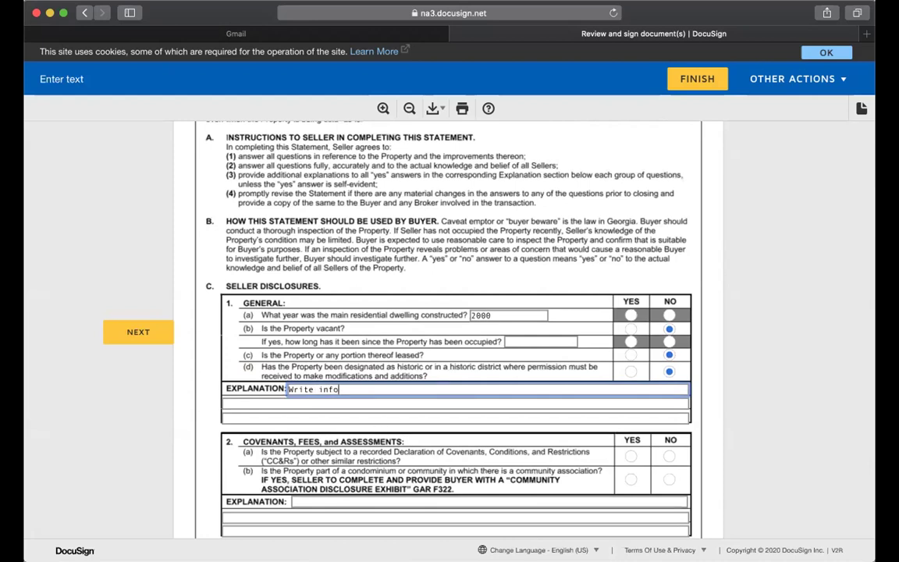
{"action": "scroll", "coordinate": [369, 434], "scroll_direction": "down", "scroll_amount": 2}
{"action": "left_click", "coordinate": [631, 410]}
{"action": "left_click", "coordinate": [633, 431]}
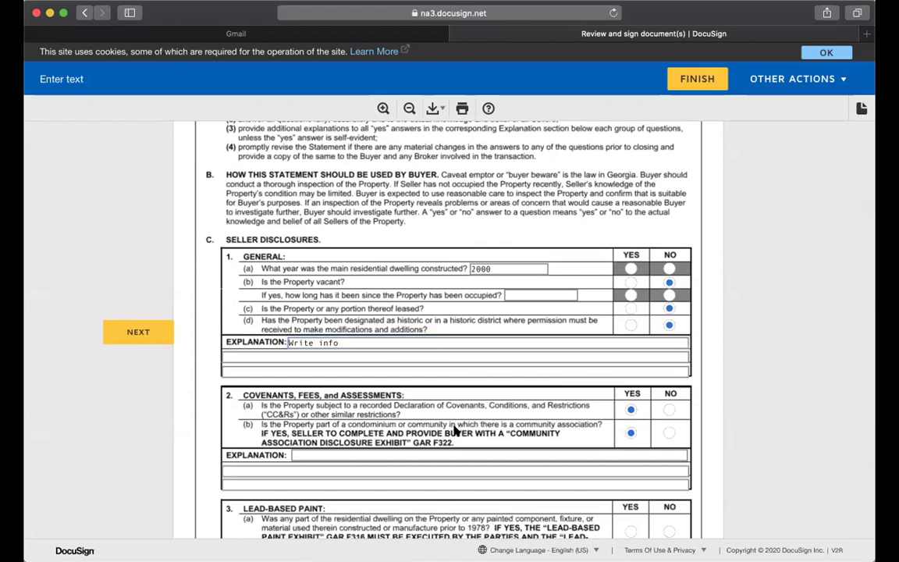
{"action": "left_click", "coordinate": [473, 455]}
{"action": "type", "text": "info"}
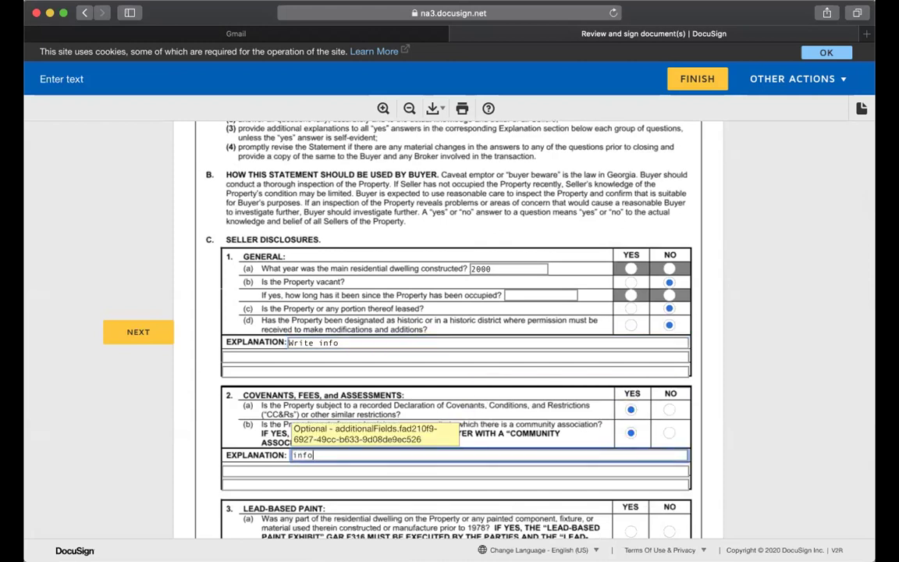
{"action": "type", "text": "rmation"}
{"action": "scroll", "coordinate": [487, 457], "scroll_direction": "down", "scroll_amount": 5}
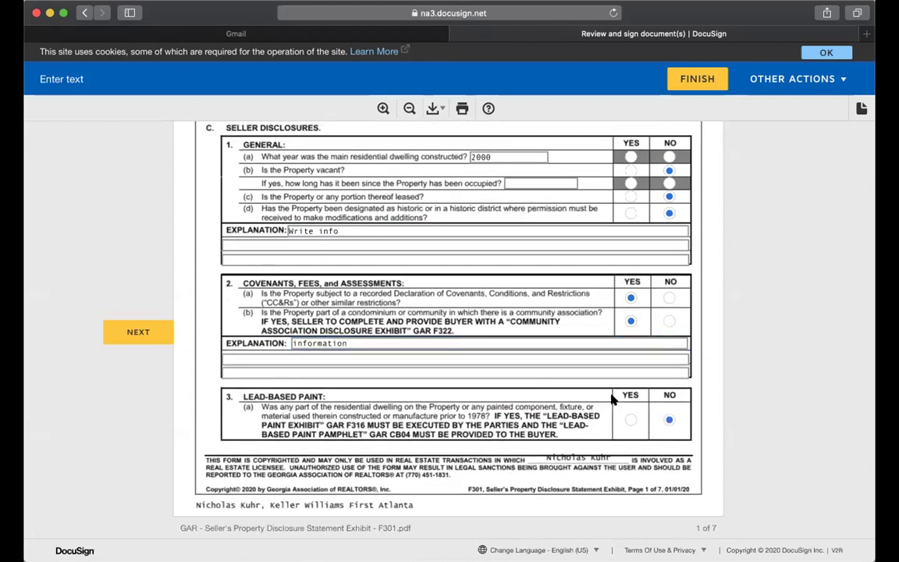
Step: Answer Yes to all structural items questions (a) through (h) in section 4 of the disclosure
{"action": "scroll", "coordinate": [598, 394], "scroll_direction": "down", "scroll_amount": 5}
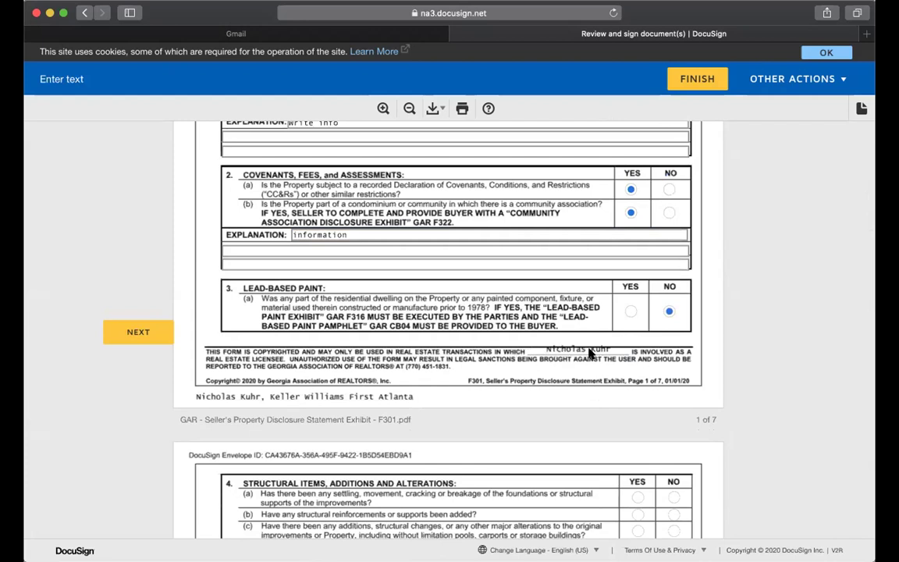
{"action": "scroll", "coordinate": [591, 353], "scroll_direction": "down", "scroll_amount": 7}
{"action": "left_click", "coordinate": [632, 378]}
{"action": "left_click", "coordinate": [637, 391]}
{"action": "left_click", "coordinate": [635, 407]}
{"action": "scroll", "coordinate": [645, 410], "scroll_direction": "down", "scroll_amount": 1}
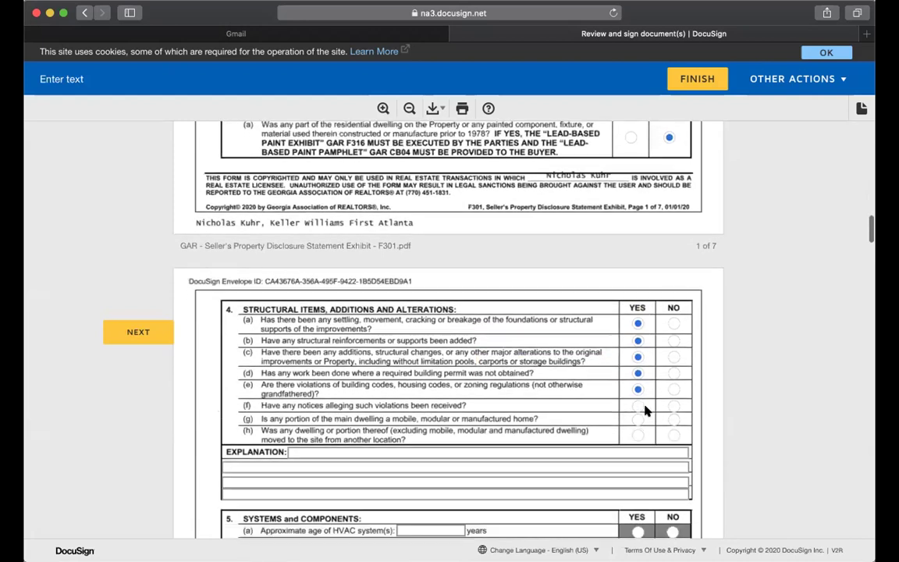
{"action": "left_click", "coordinate": [638, 400]}
{"action": "left_click", "coordinate": [638, 414]}
{"action": "left_click", "coordinate": [636, 430]}
Step: Select Yes for every item (a) through (g) in section 5, Systems and Components
{"action": "scroll", "coordinate": [464, 316], "scroll_direction": "down", "scroll_amount": 8}
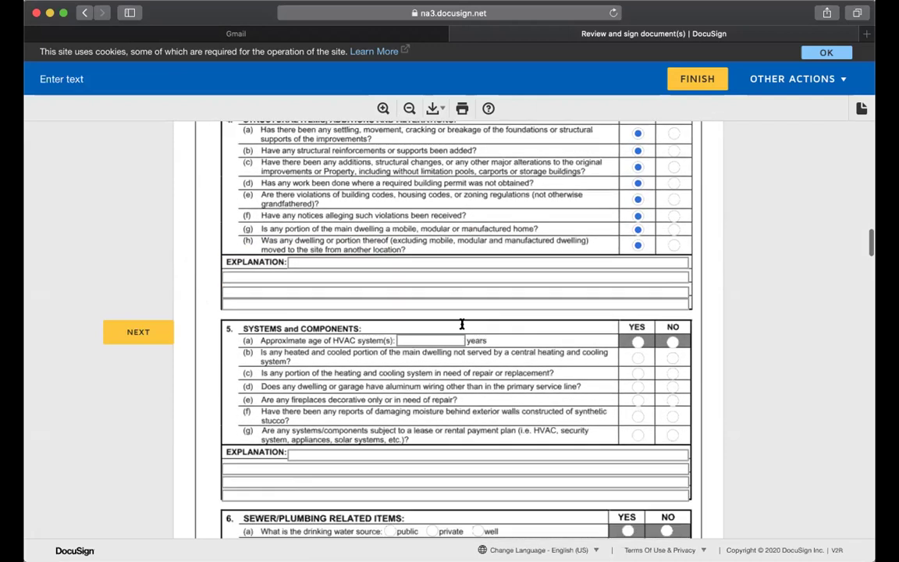
{"action": "left_click", "coordinate": [638, 327]}
{"action": "left_click", "coordinate": [638, 343]}
{"action": "left_click", "coordinate": [638, 359]}
{"action": "left_click", "coordinate": [638, 372]}
{"action": "left_click", "coordinate": [638, 385]}
{"action": "left_click", "coordinate": [638, 401]}
{"action": "left_click", "coordinate": [637, 420]}
Step: Sign the 1 Seller's Signature line on the disclosure's last page and finish the document, declining the free account offer
{"action": "scroll", "coordinate": [449, 262], "scroll_direction": "down", "scroll_amount": 5}
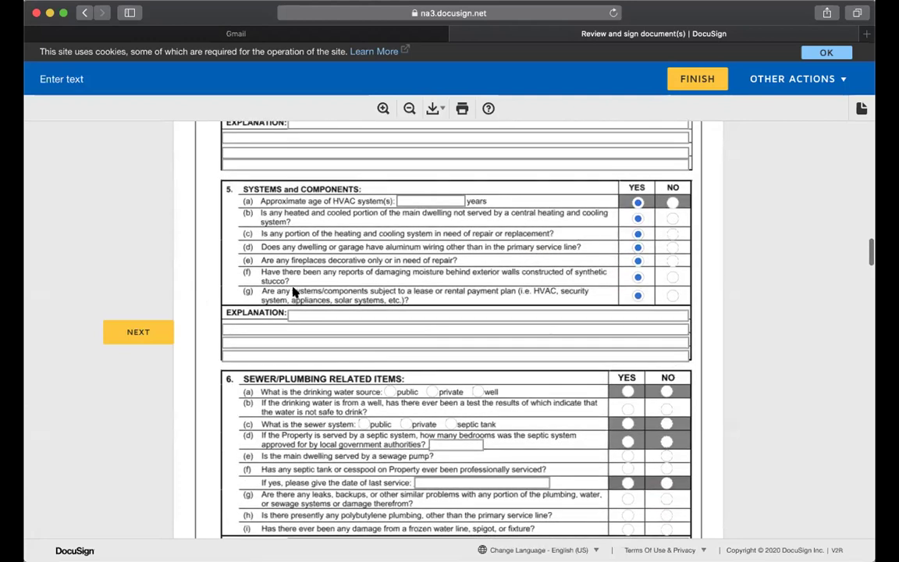
{"action": "left_click", "coordinate": [137, 331]}
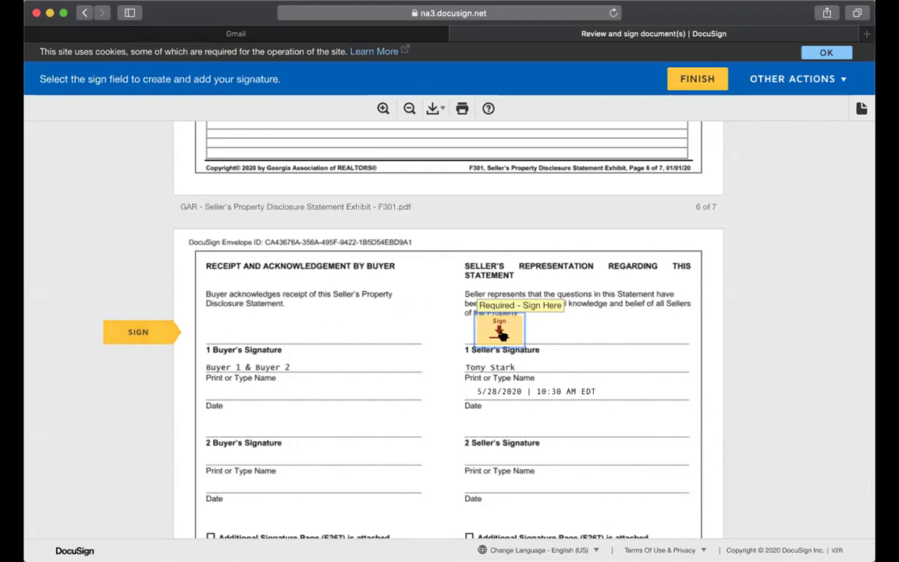
{"action": "left_click", "coordinate": [502, 334]}
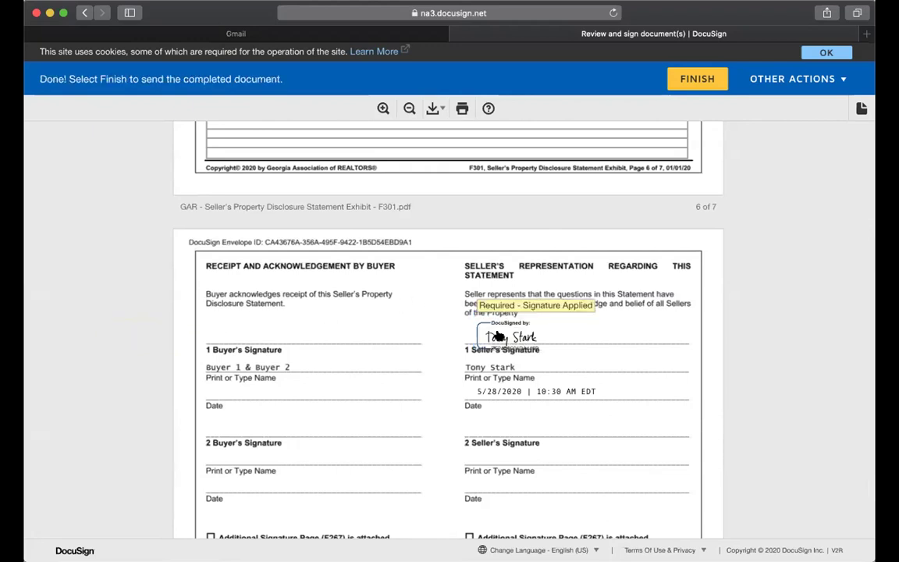
{"action": "left_click", "coordinate": [700, 86]}
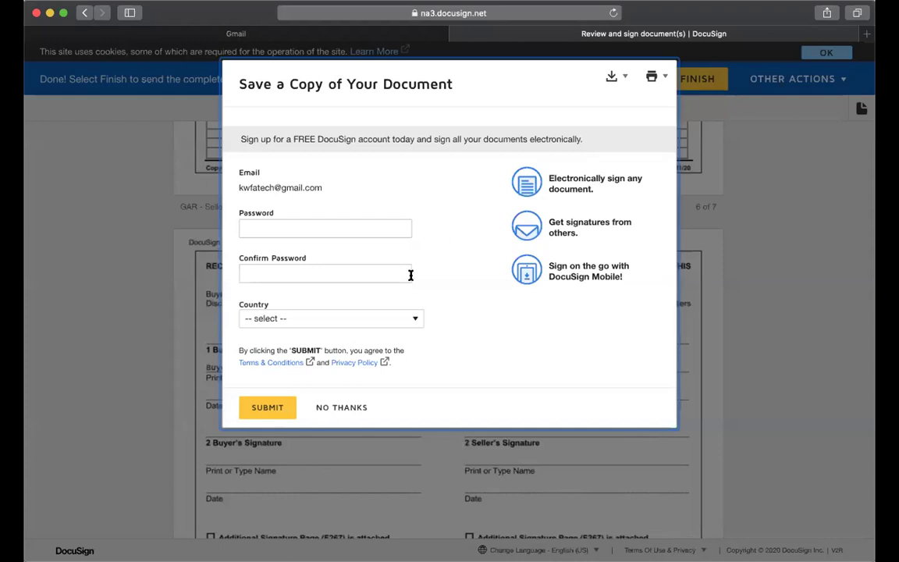
{"action": "left_click", "coordinate": [341, 408]}
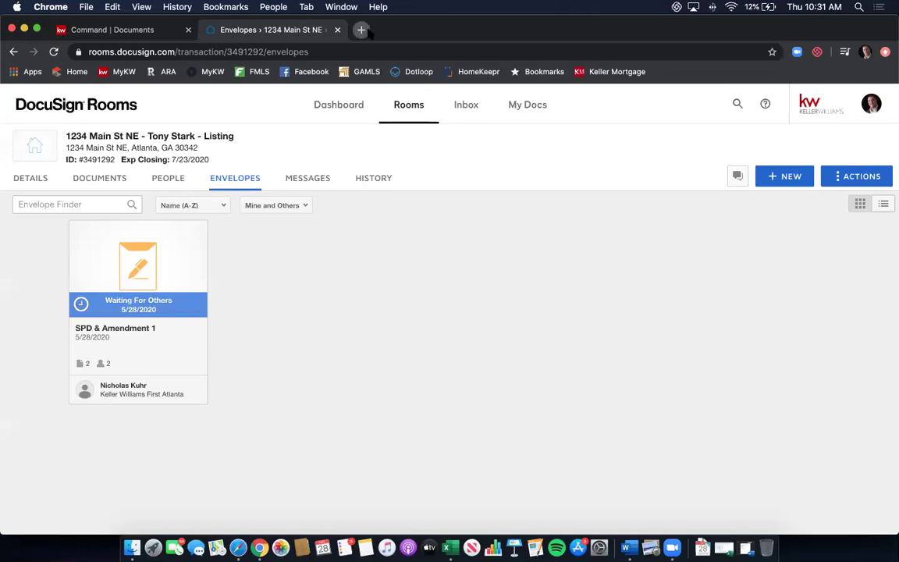
Step: Open gmail.com in a new browser tab to reach the listing agent's inbox
{"action": "key", "text": "super+t"}
{"action": "type", "text": "gmail.com"}
{"action": "key", "text": "Return"}
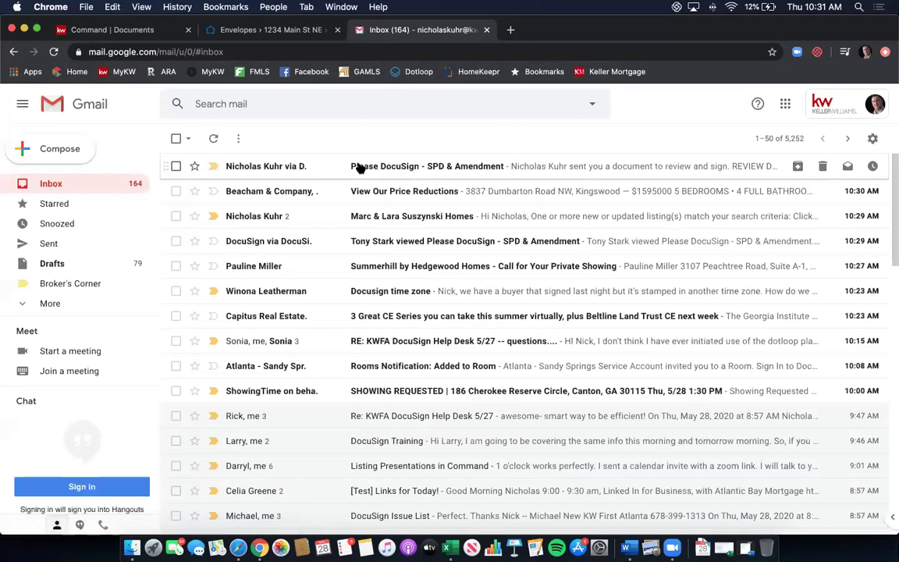
Step: Open the "Please DocuSign - SPD & Amendment" email and bring up its documents for review
{"action": "left_click", "coordinate": [360, 168]}
{"action": "scroll", "coordinate": [490, 317], "scroll_direction": "down", "scroll_amount": 3}
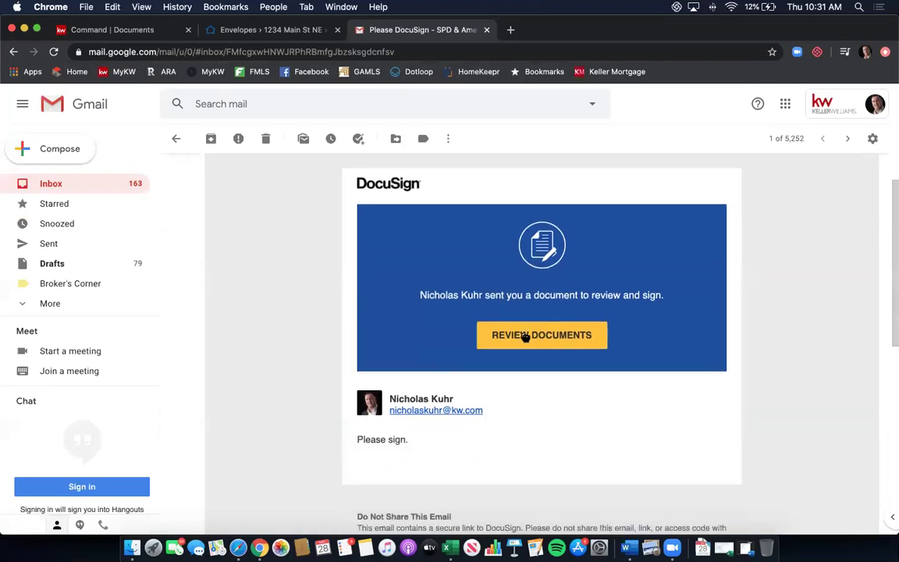
{"action": "left_click", "coordinate": [520, 331]}
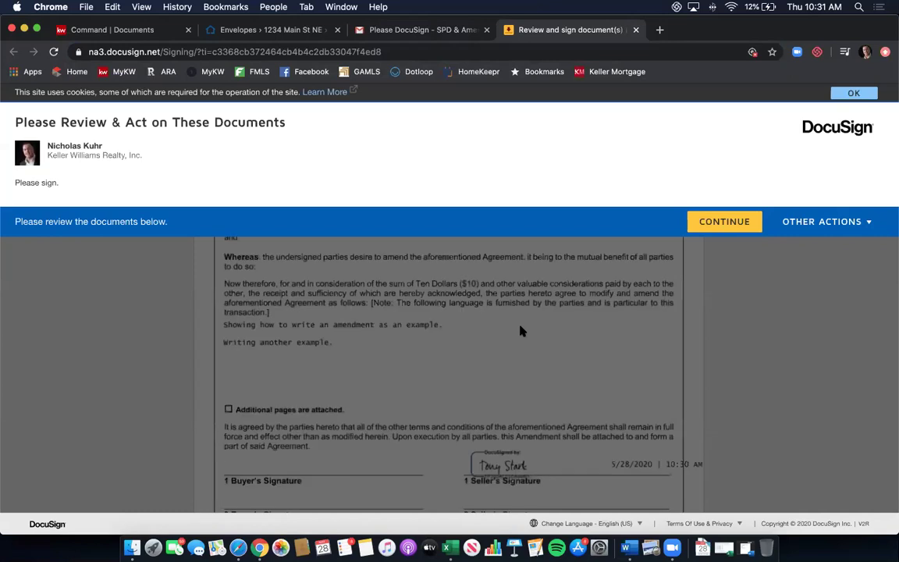
Step: Continue to the amendment and sign the listing brokerage's Broker/Affiliated Licensee Signature field
{"action": "left_click", "coordinate": [707, 222]}
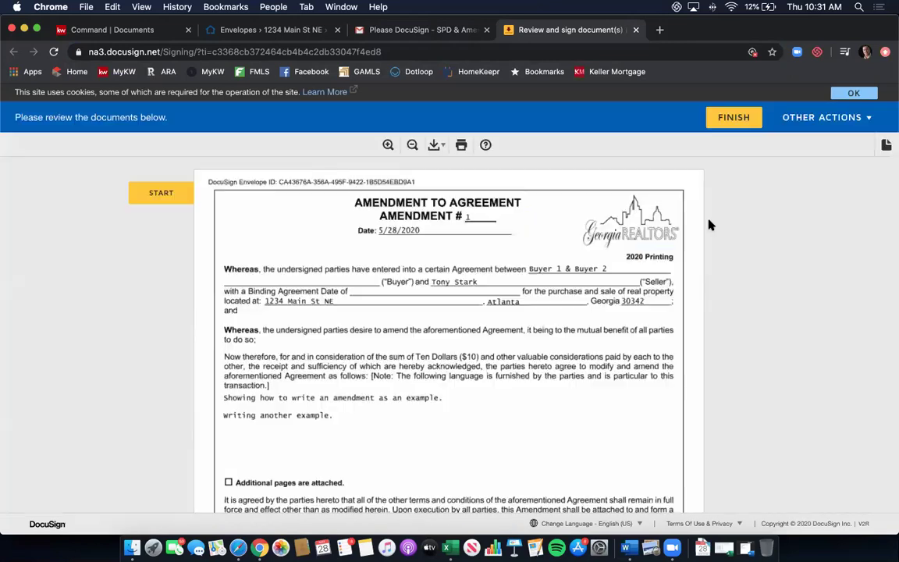
{"action": "left_click", "coordinate": [176, 194]}
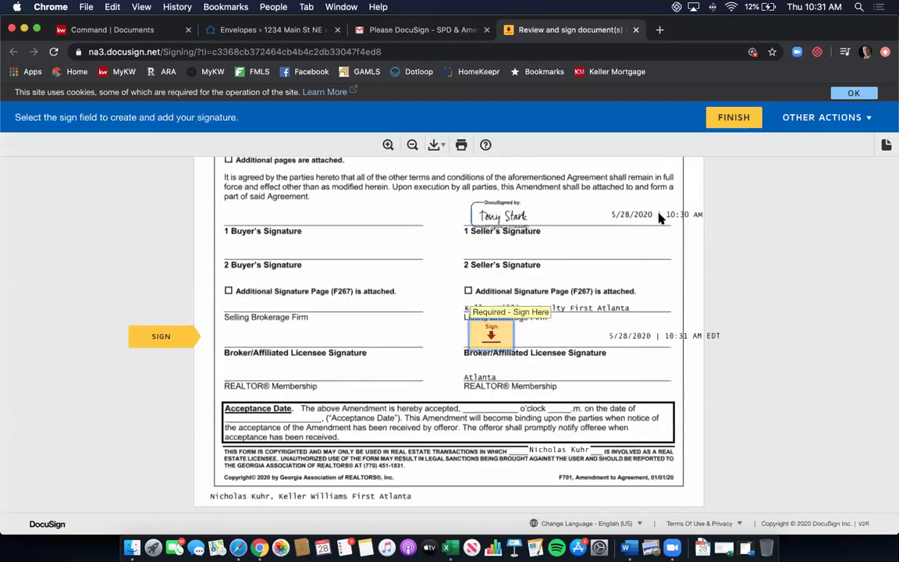
{"action": "left_click", "coordinate": [492, 335]}
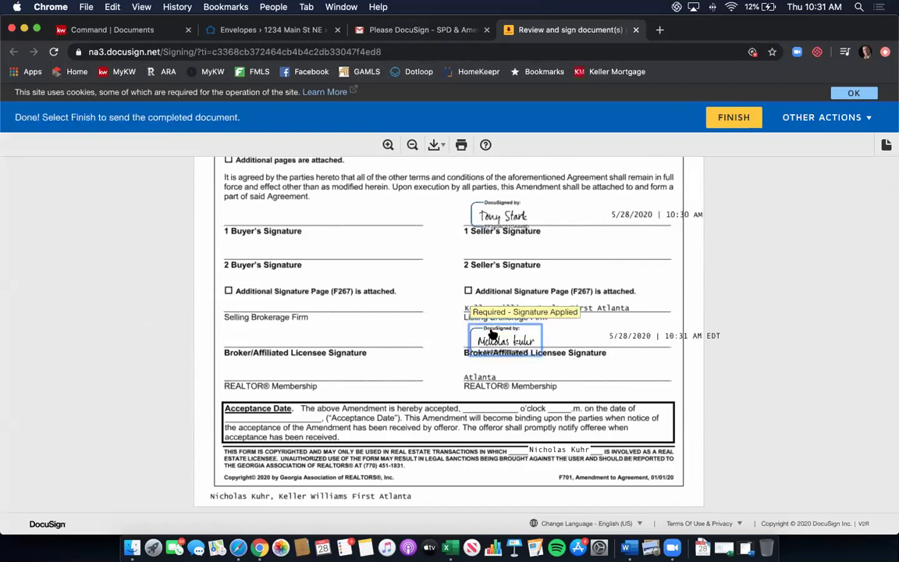
Step: Review the seller's answers and explanations in the Seller's Property Disclosure Statement, from section 1 through section 9
{"action": "scroll", "coordinate": [493, 327], "scroll_direction": "down", "scroll_amount": 8}
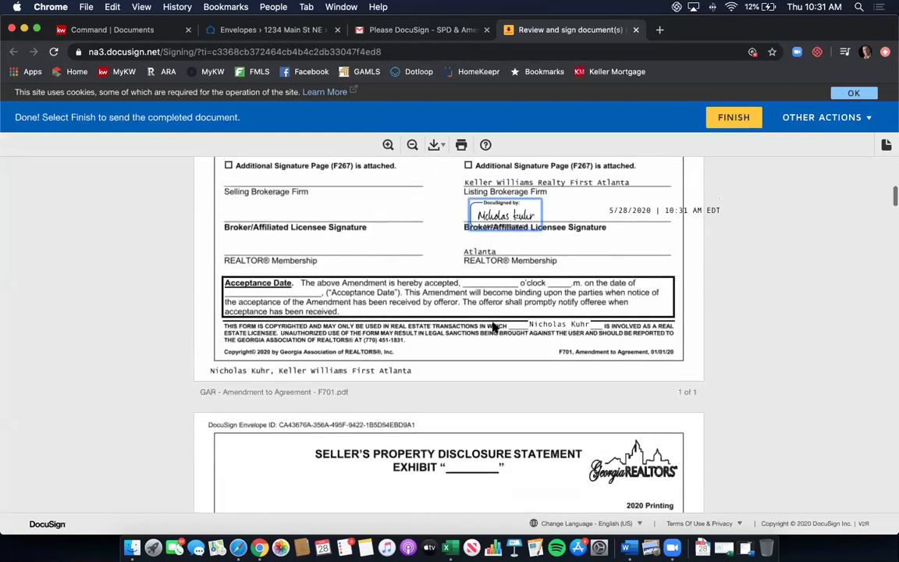
{"action": "scroll", "coordinate": [500, 319], "scroll_direction": "down", "scroll_amount": 3}
{"action": "scroll", "coordinate": [503, 314], "scroll_direction": "up", "scroll_amount": 7}
{"action": "scroll", "coordinate": [504, 315], "scroll_direction": "down", "scroll_amount": 3}
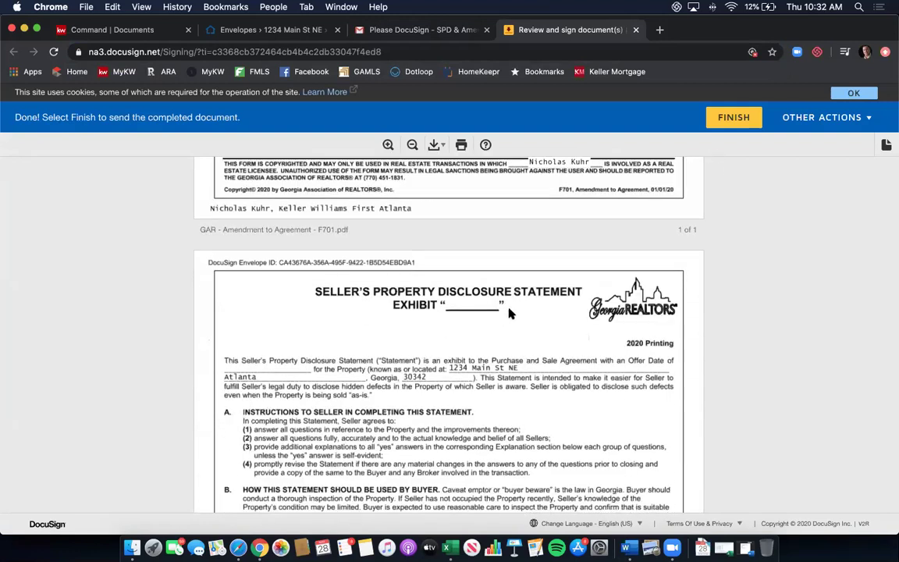
{"action": "scroll", "coordinate": [504, 312], "scroll_direction": "down", "scroll_amount": 7}
{"action": "scroll", "coordinate": [512, 315], "scroll_direction": "down", "scroll_amount": 1}
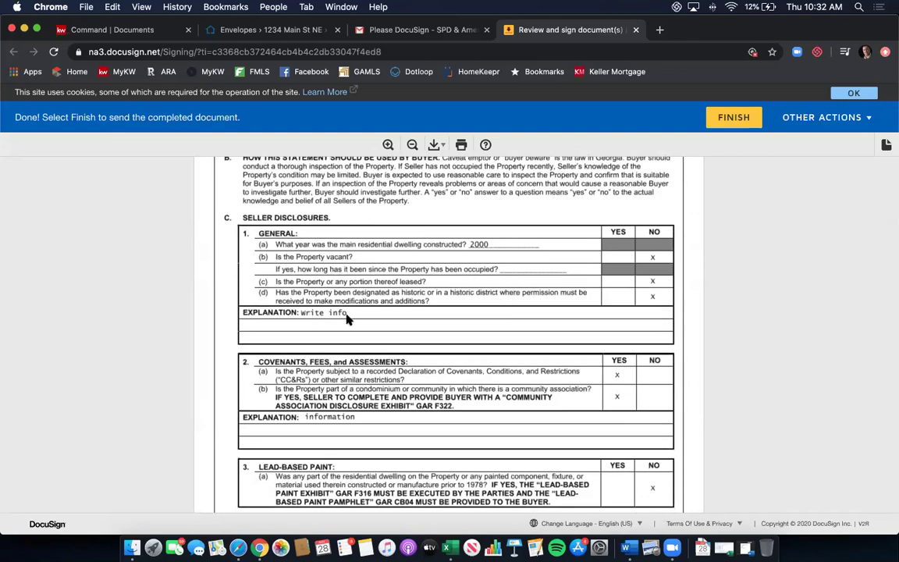
{"action": "scroll", "coordinate": [344, 334], "scroll_direction": "down", "scroll_amount": 2}
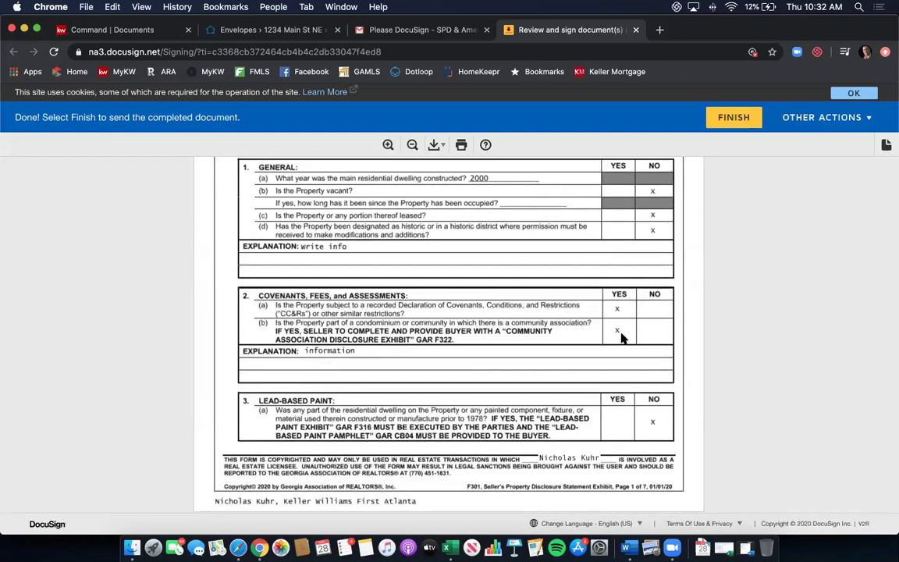
{"action": "scroll", "coordinate": [347, 312], "scroll_direction": "down", "scroll_amount": 3}
{"action": "scroll", "coordinate": [383, 341], "scroll_direction": "down", "scroll_amount": 12}
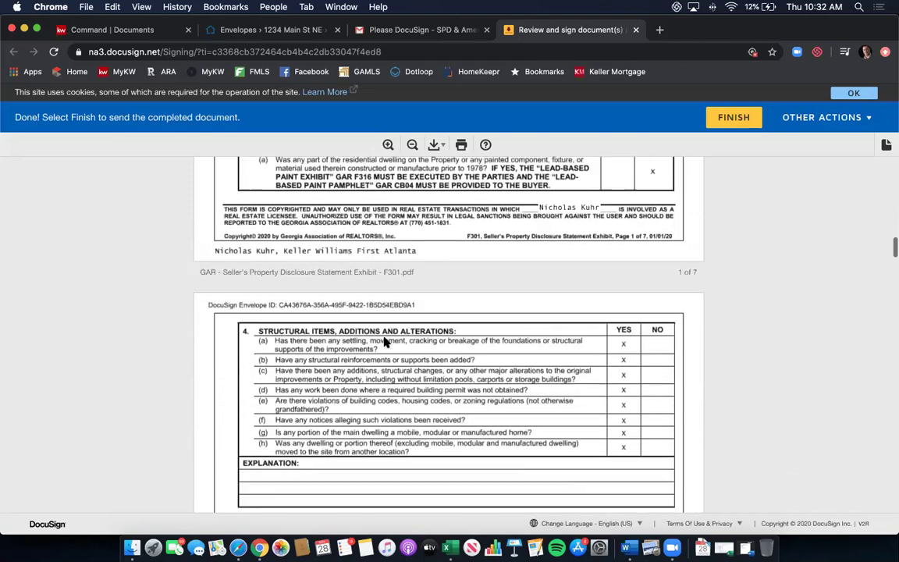
{"action": "scroll", "coordinate": [385, 344], "scroll_direction": "down", "scroll_amount": 10}
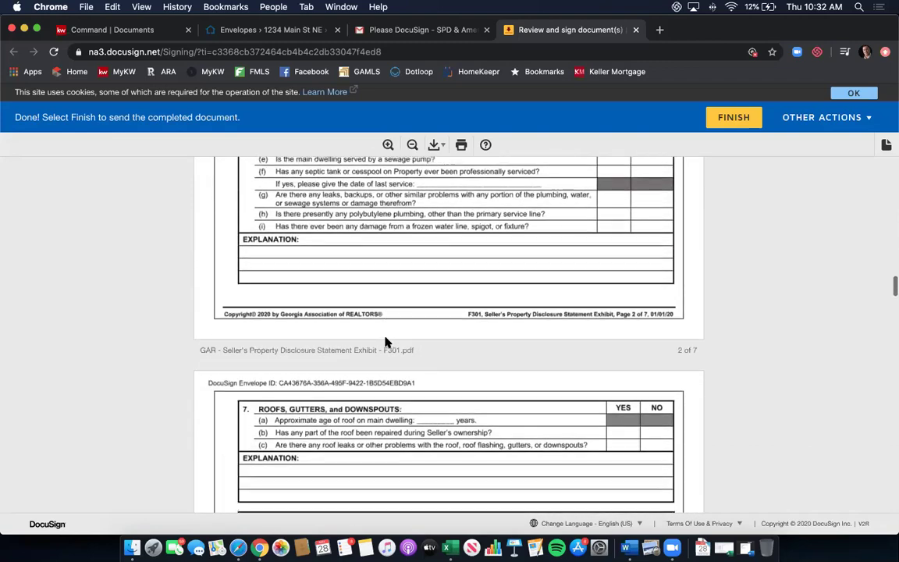
{"action": "scroll", "coordinate": [392, 353], "scroll_direction": "down", "scroll_amount": 4}
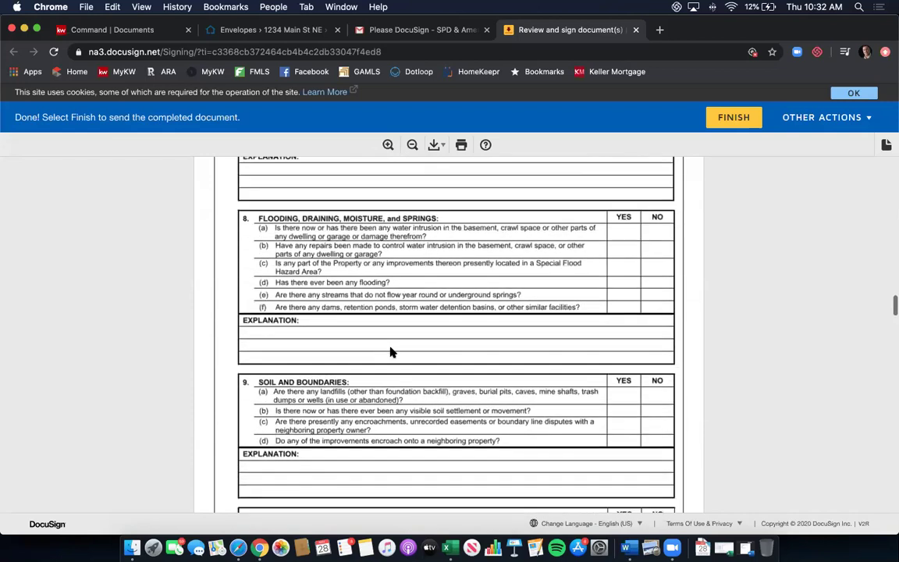
Step: Finish signing as listing agent, continue past the completion notice and close the signing page
{"action": "left_click", "coordinate": [738, 122]}
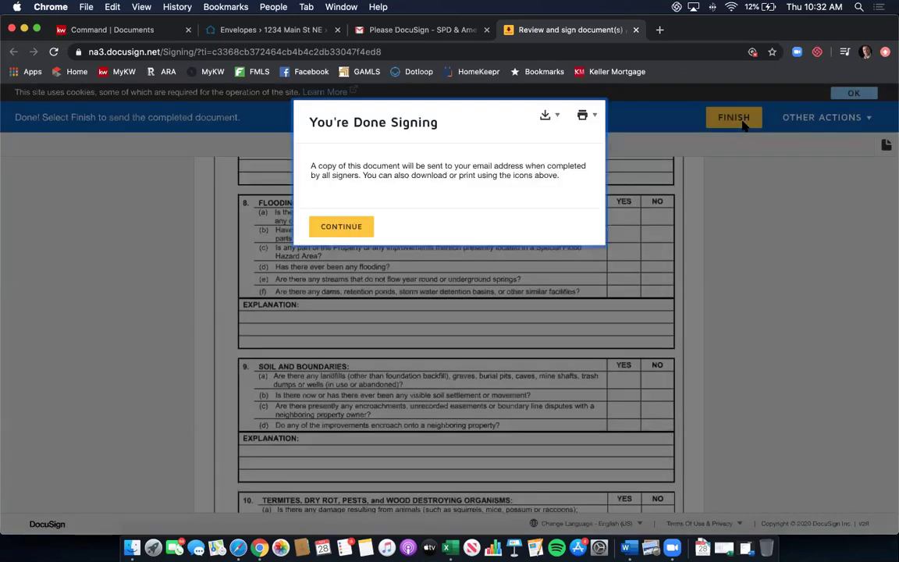
{"action": "left_click", "coordinate": [351, 225]}
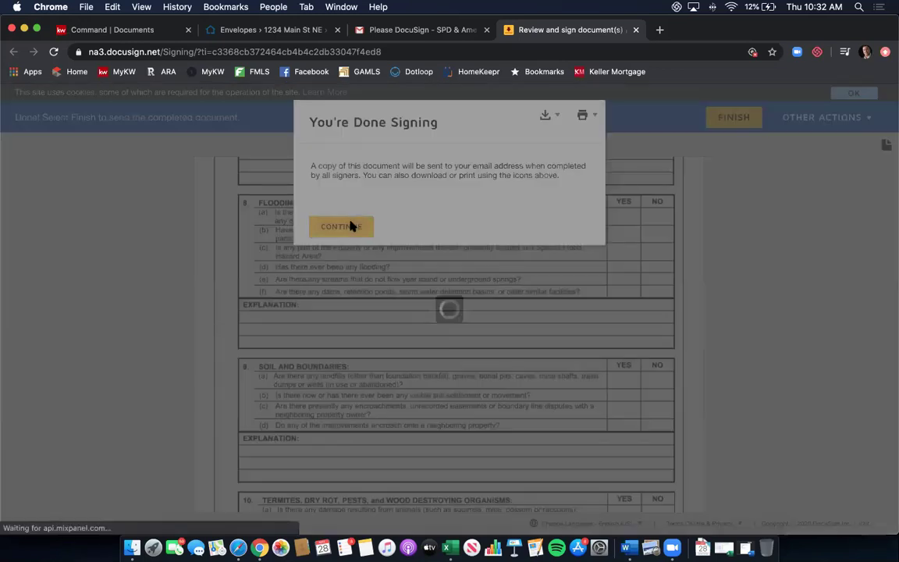
{"action": "left_click", "coordinate": [636, 30]}
Step: Return to the 1234 Main St NE room and check its refreshed documents list for signed copies
{"action": "left_click", "coordinate": [273, 30]}
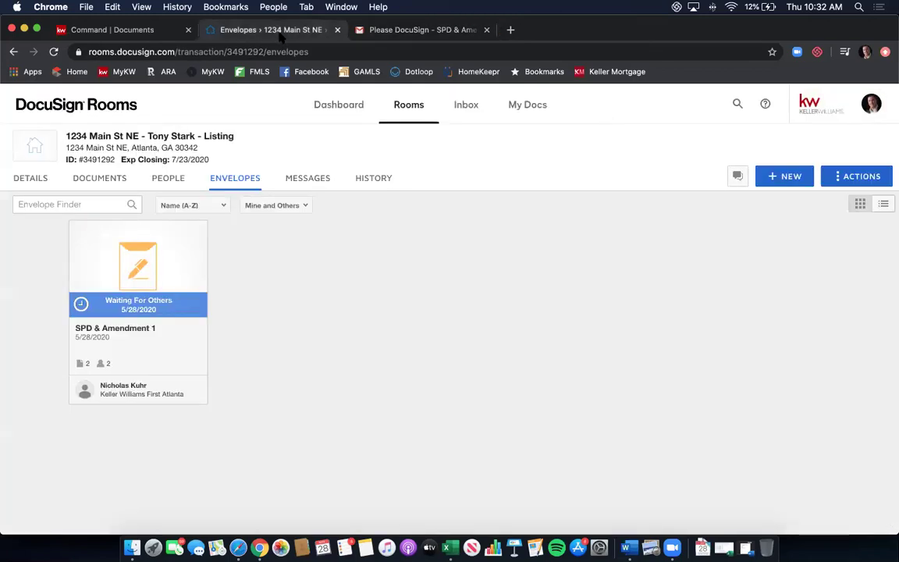
{"action": "left_click", "coordinate": [100, 178]}
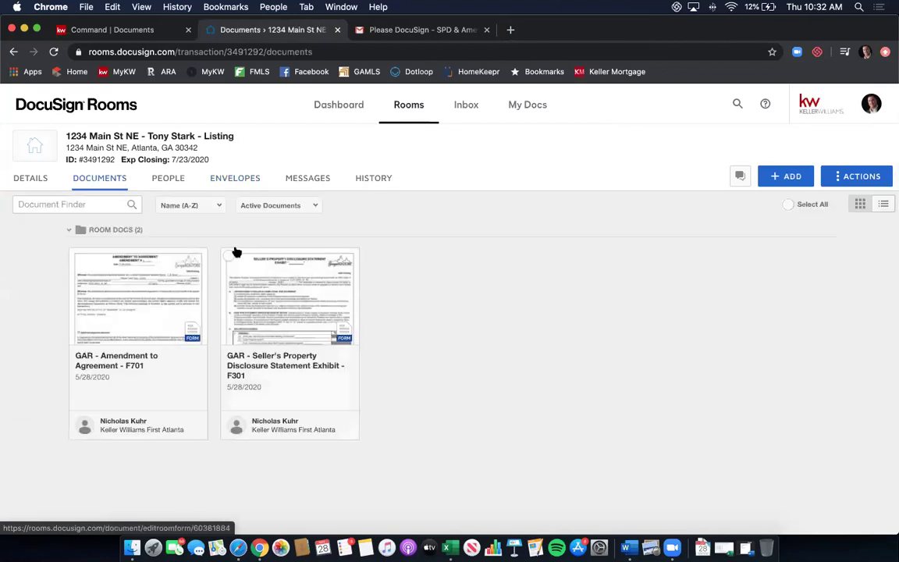
{"action": "left_click", "coordinate": [54, 52]}
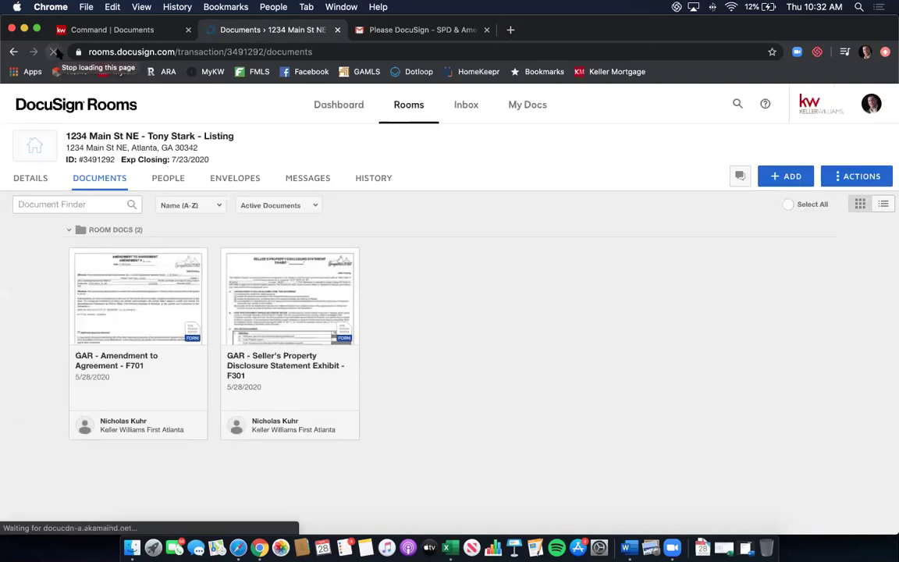
{"action": "scroll", "coordinate": [474, 265], "scroll_direction": "down", "scroll_amount": 1}
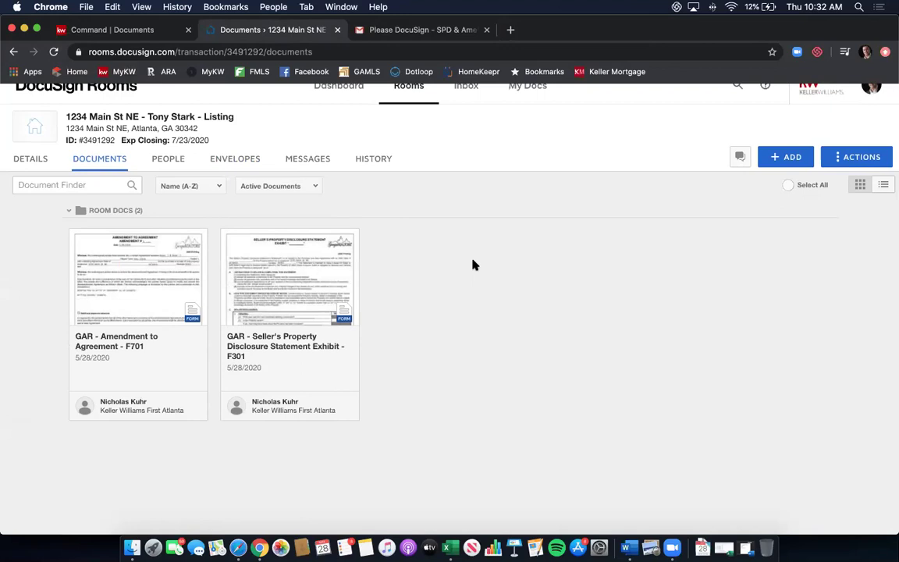
Step: Check each recipient's signing status in the SPD & Amendment 1 envelope, then close its details
{"action": "left_click", "coordinate": [249, 160]}
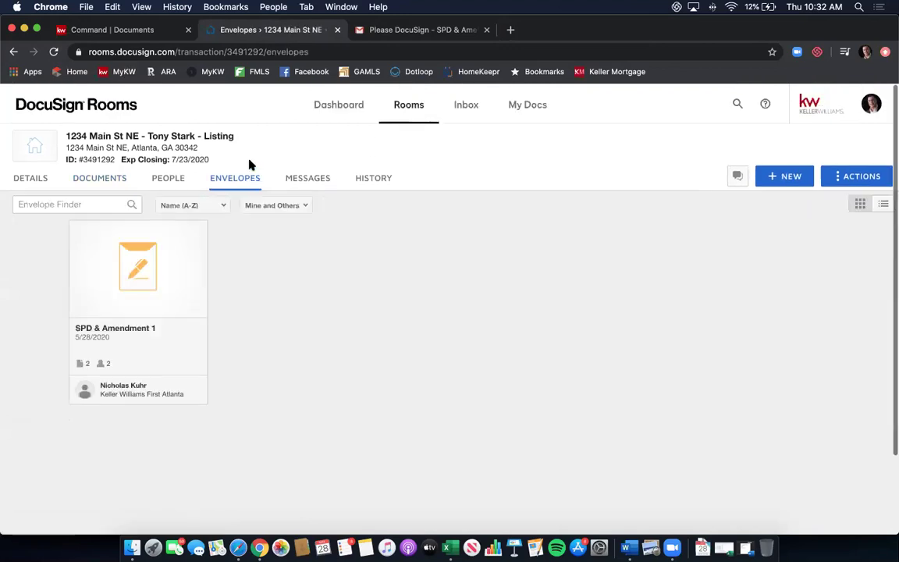
{"action": "left_click", "coordinate": [142, 266]}
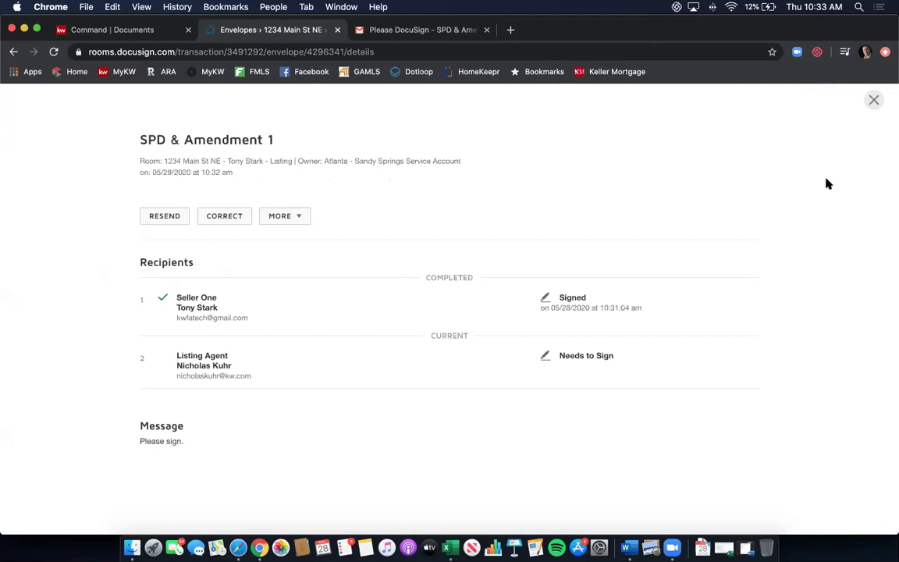
{"action": "left_click", "coordinate": [873, 100]}
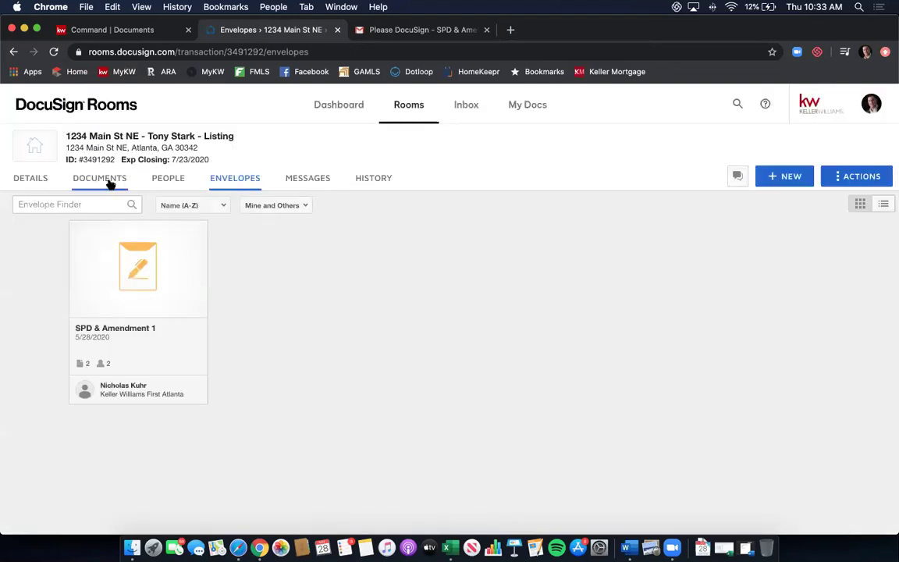
Step: Refresh the room's documents and examine the signer events and timestamps in Certification - SPD & Amendment 1
{"action": "left_click", "coordinate": [110, 182]}
{"action": "left_click", "coordinate": [54, 52]}
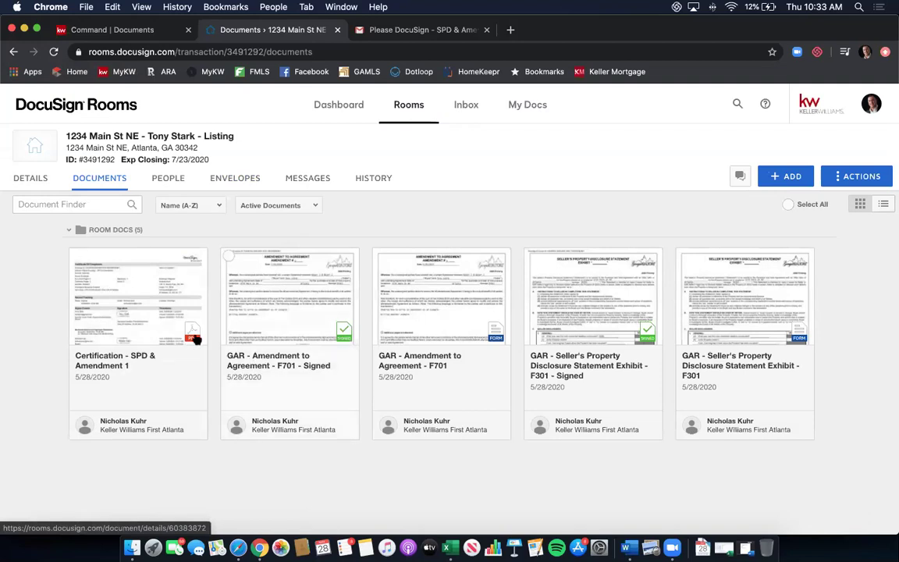
{"action": "left_click", "coordinate": [119, 321]}
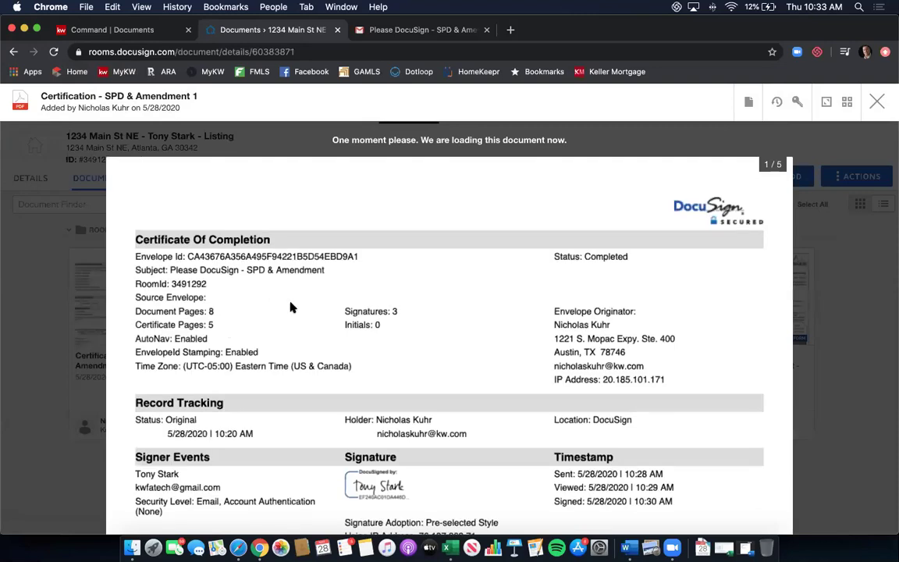
{"action": "scroll", "coordinate": [291, 307], "scroll_direction": "down", "scroll_amount": 2}
{"action": "scroll", "coordinate": [291, 307], "scroll_direction": "down", "scroll_amount": 3}
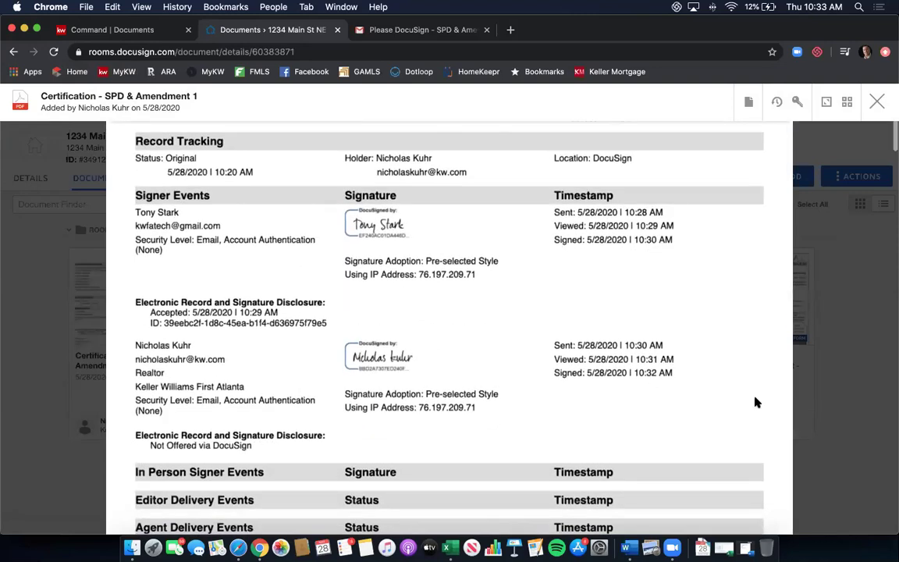
{"action": "left_click", "coordinate": [876, 103]}
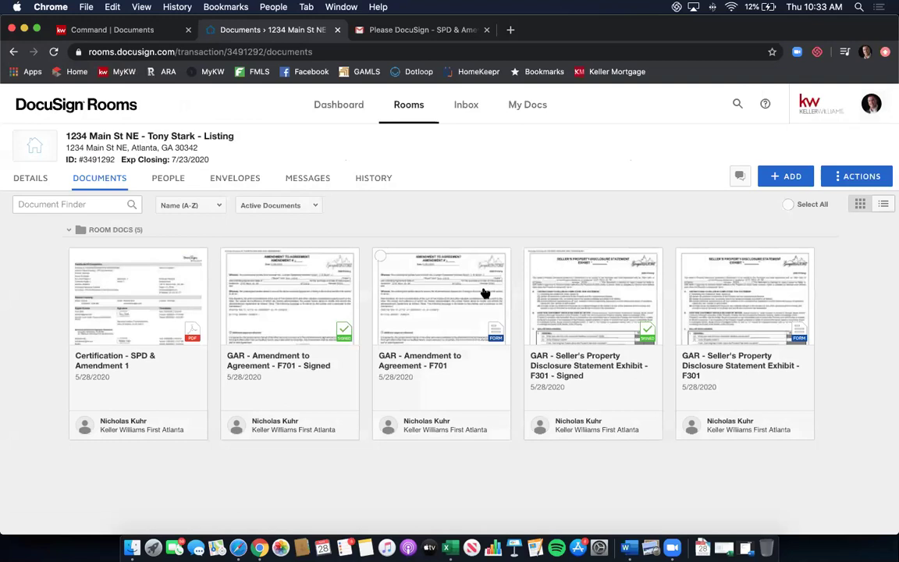
Step: View the signed GAR - Amendment to Agreement - F701 down to its signature blocks, then close it
{"action": "left_click", "coordinate": [317, 283]}
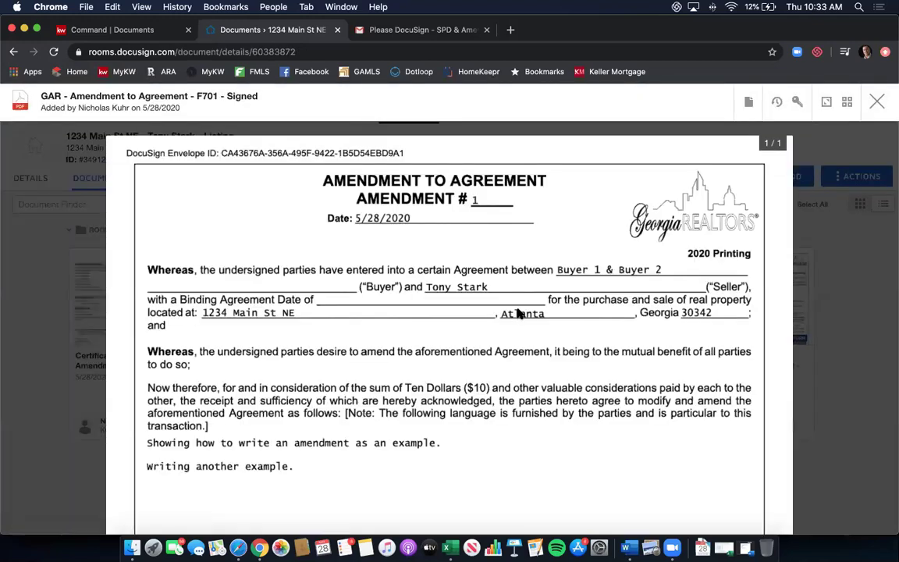
{"action": "scroll", "coordinate": [521, 315], "scroll_direction": "down", "scroll_amount": 5}
{"action": "scroll", "coordinate": [413, 289], "scroll_direction": "down", "scroll_amount": 6}
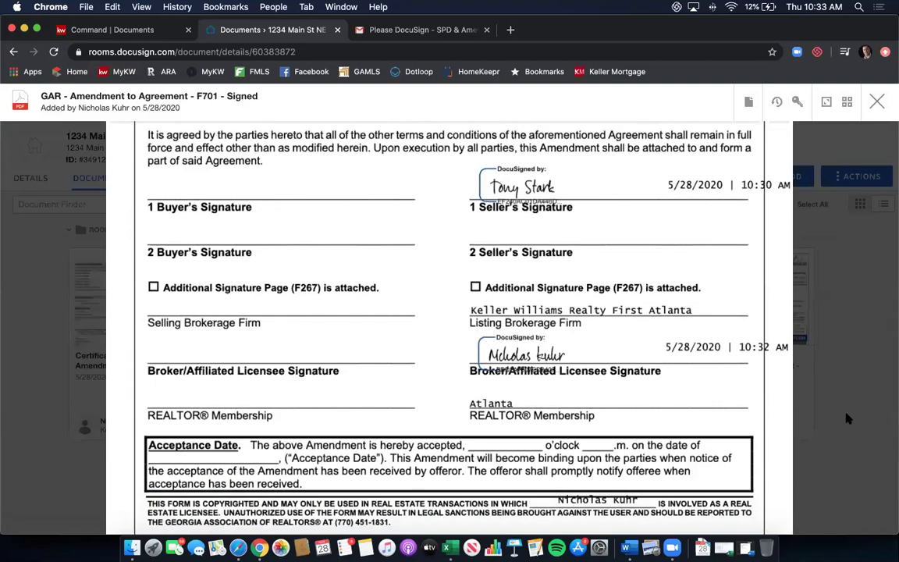
{"action": "left_click", "coordinate": [877, 102]}
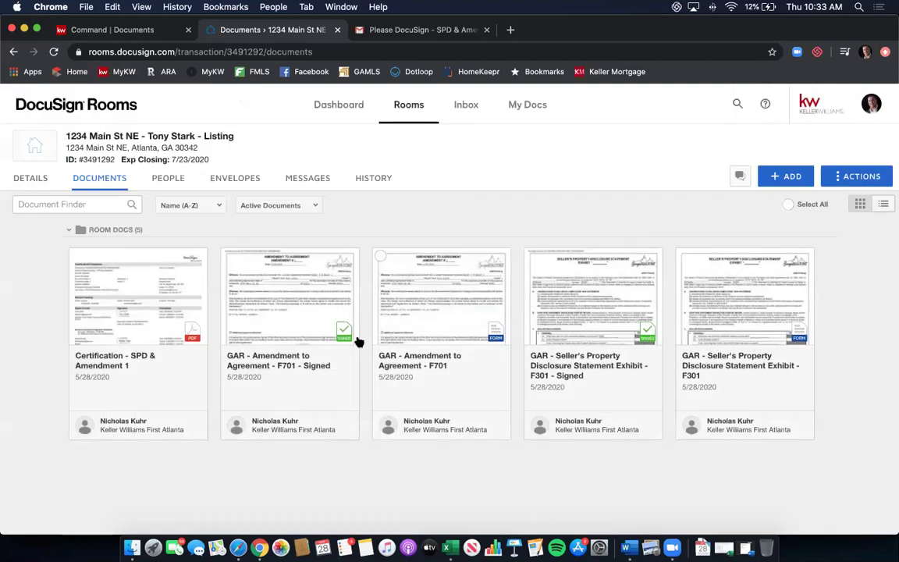
Step: Examine the answers and seller's signature in the signed GAR - Seller's Property Disclosure Statement Exhibit - F301, then close it
{"action": "left_click", "coordinate": [581, 322]}
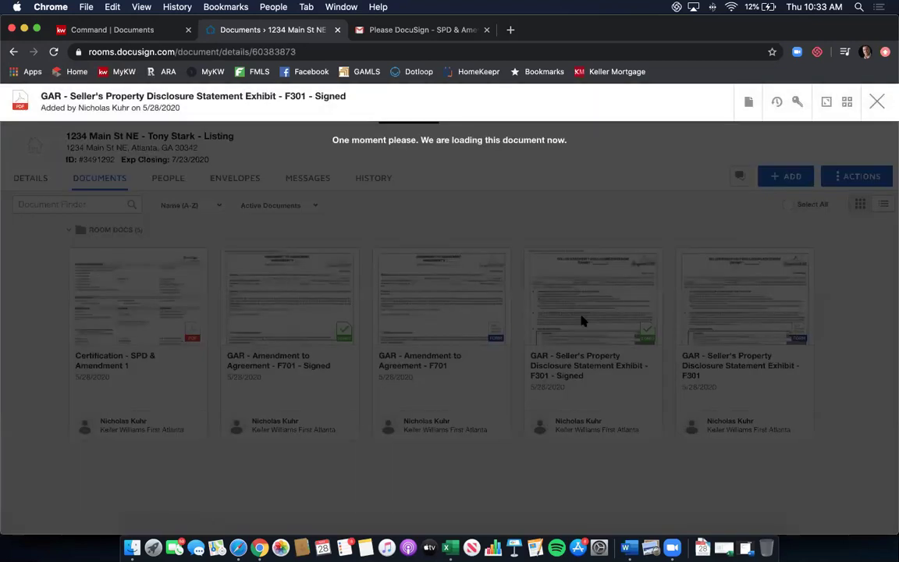
{"action": "scroll", "coordinate": [586, 319], "scroll_direction": "down", "scroll_amount": 10}
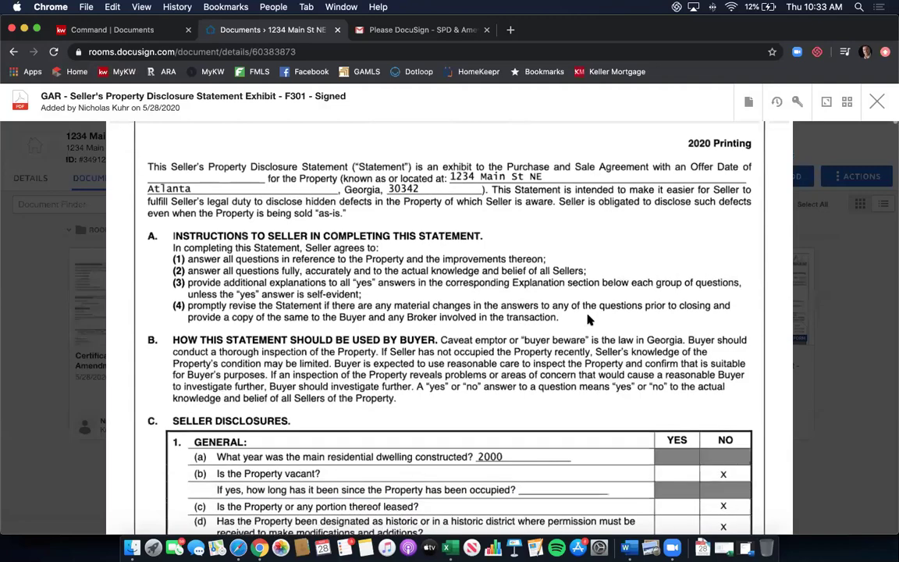
{"action": "scroll", "coordinate": [582, 297], "scroll_direction": "down", "scroll_amount": 5}
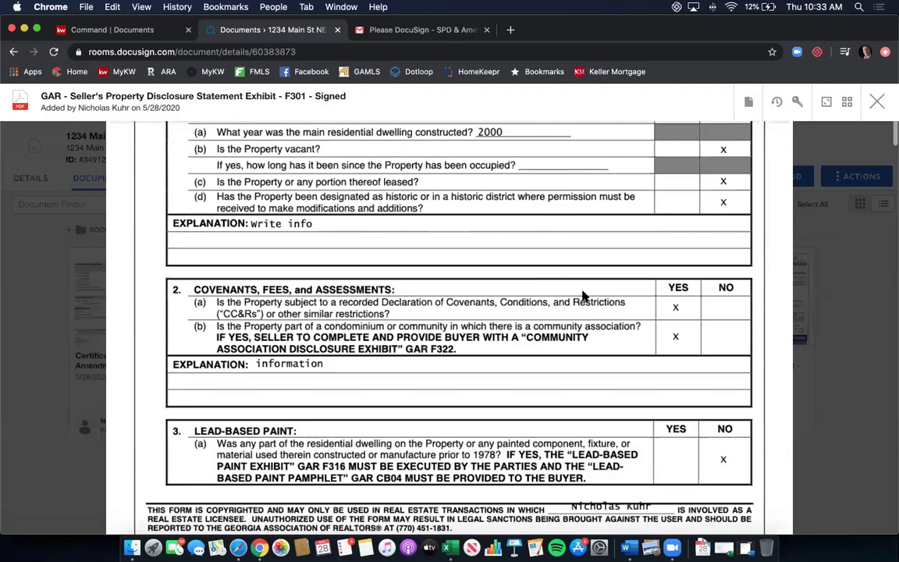
{"action": "scroll", "coordinate": [687, 328], "scroll_direction": "up", "scroll_amount": 3}
{"action": "scroll", "coordinate": [711, 371], "scroll_direction": "down", "scroll_amount": 20}
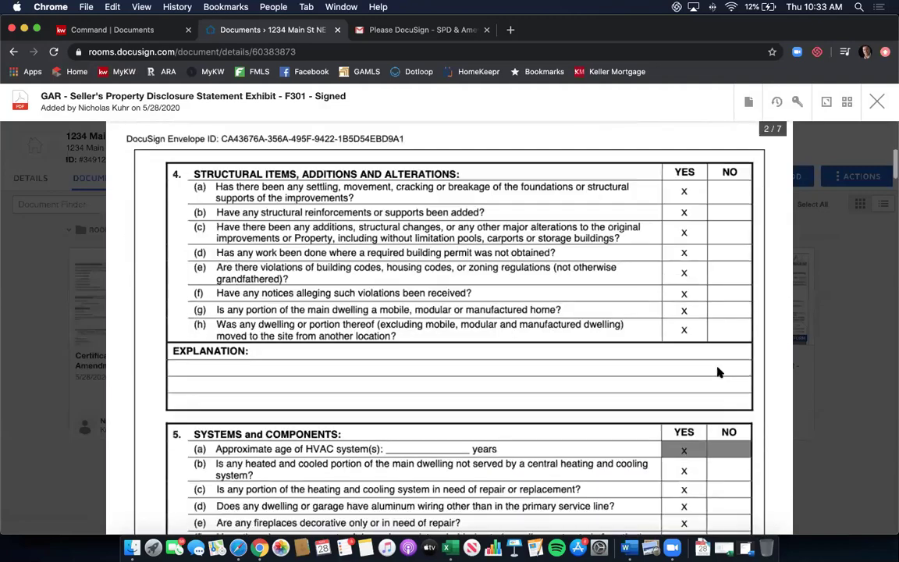
{"action": "scroll", "coordinate": [709, 370], "scroll_direction": "down", "scroll_amount": 20}
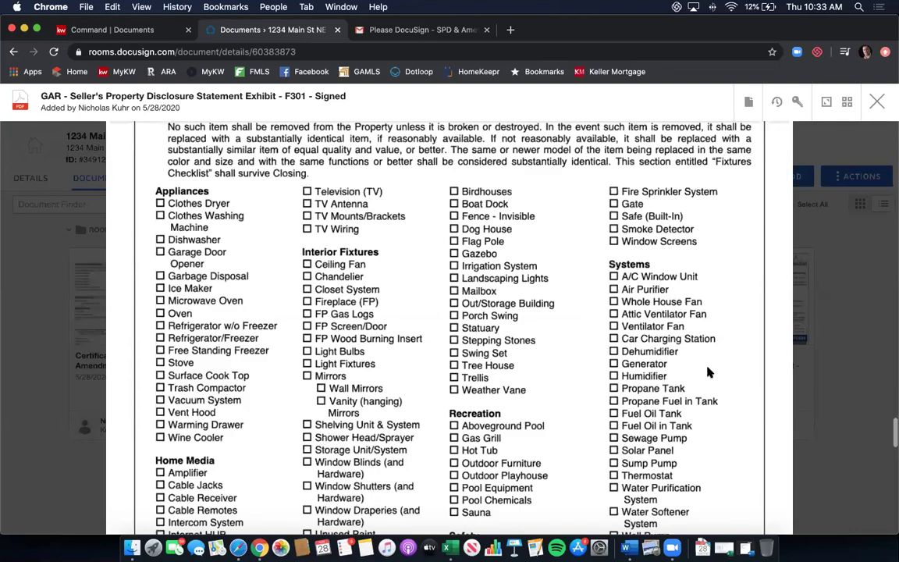
{"action": "scroll", "coordinate": [706, 376], "scroll_direction": "up", "scroll_amount": 5}
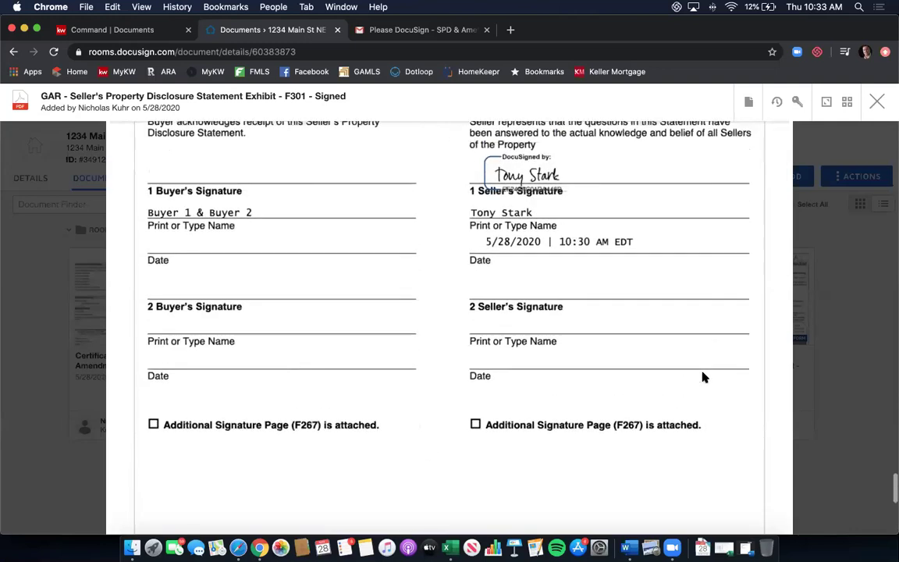
{"action": "left_click", "coordinate": [877, 102]}
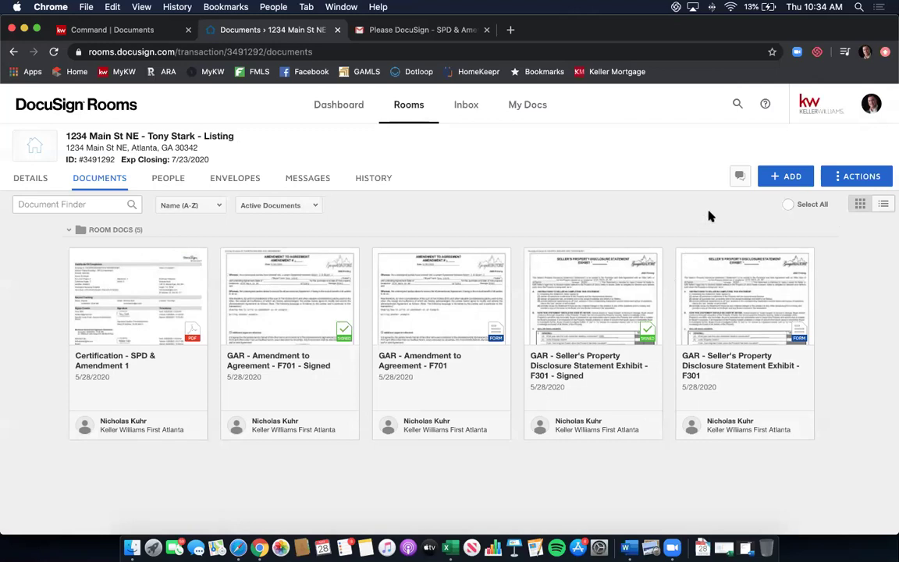
Step: Search the GAR - Georgia Association of Realtors forms library for "amendment" and try to add Amendment to Agreement - F701 again
{"action": "left_click", "coordinate": [783, 179]}
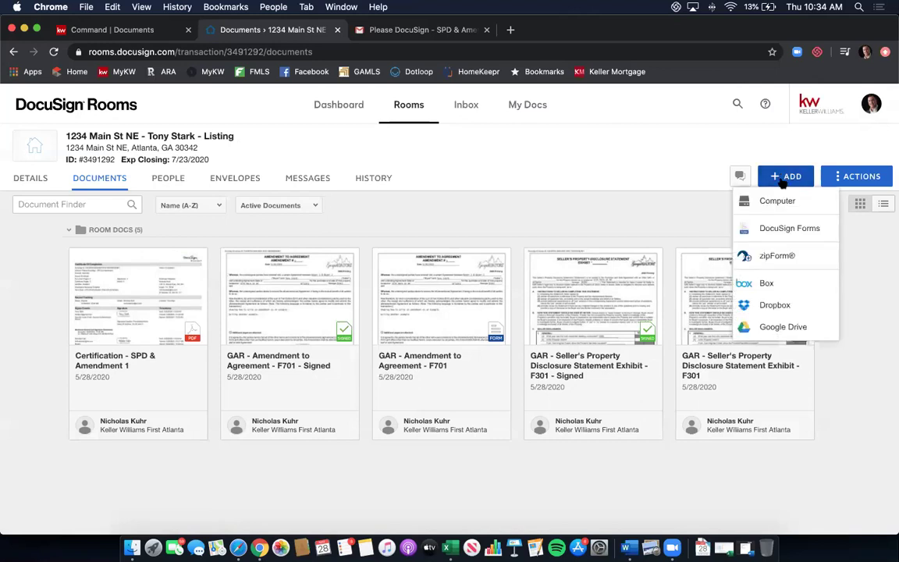
{"action": "left_click", "coordinate": [790, 230]}
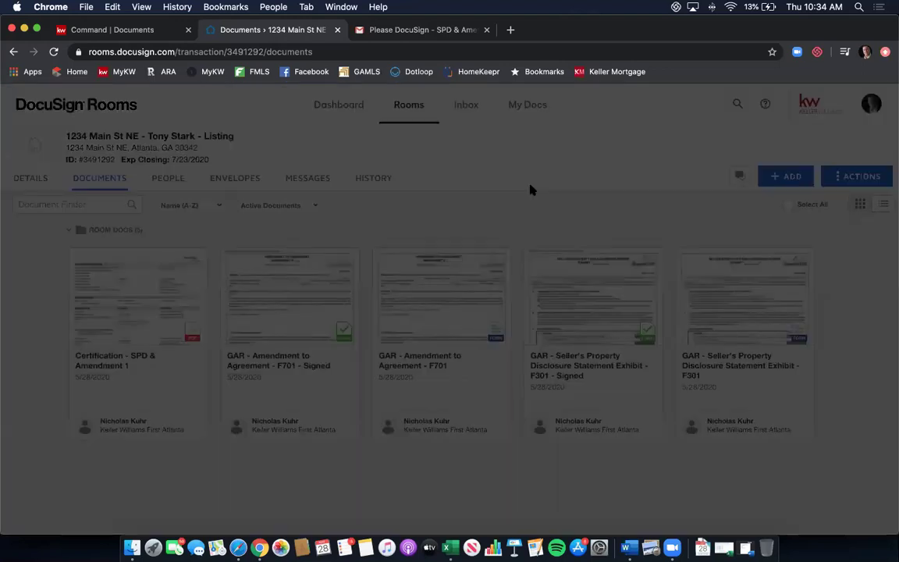
{"action": "left_click", "coordinate": [417, 194]}
{"action": "left_click", "coordinate": [417, 228]}
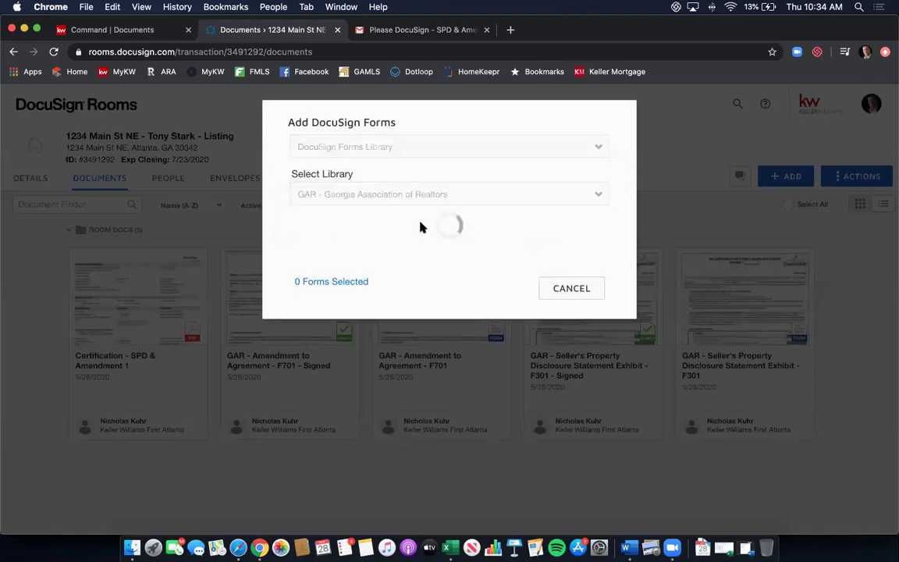
{"action": "left_click", "coordinate": [438, 225]}
{"action": "type", "text": "amendment"}
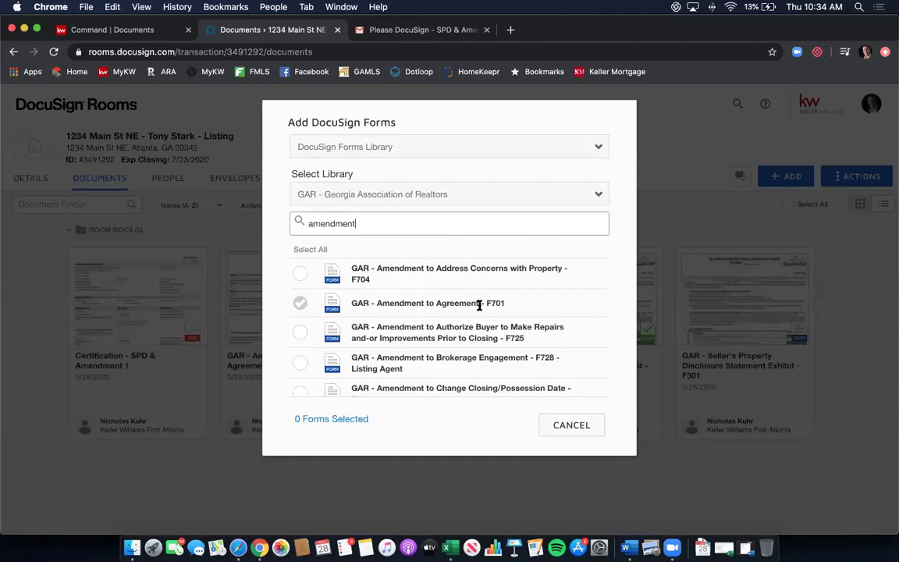
{"action": "left_click", "coordinate": [300, 304]}
{"action": "left_click", "coordinate": [584, 431]}
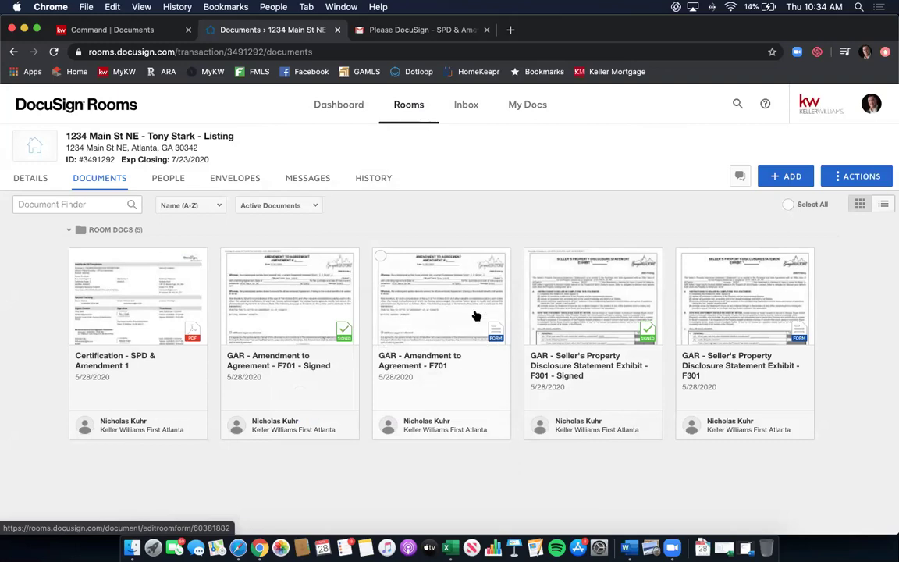
Step: Open the unsigned GAR - Amendment to Agreement - F701 form and set the amendment number to 2 and the date to 5/29/2020
{"action": "left_click_drag", "start_coordinate": [476, 316], "coordinate": [472, 341]}
{"action": "left_click", "coordinate": [452, 308]}
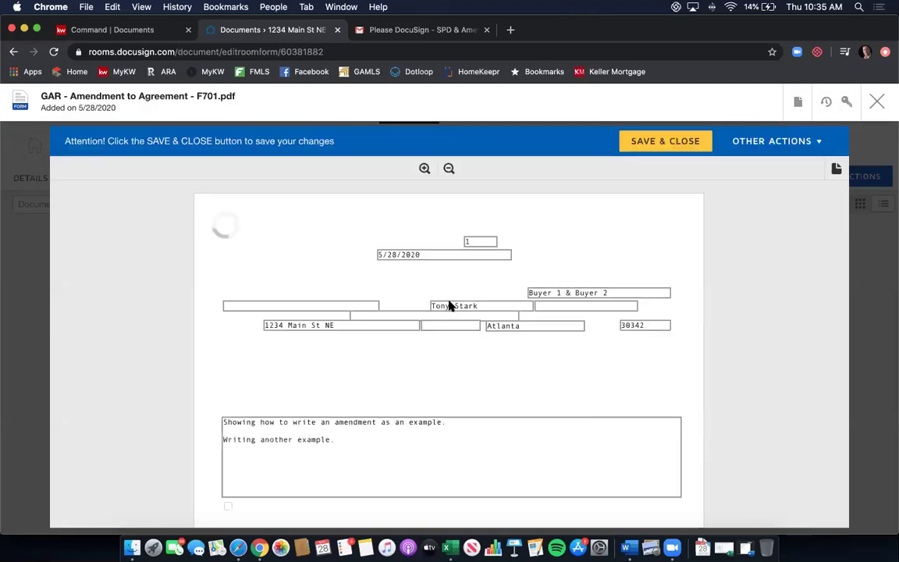
{"action": "left_click", "coordinate": [479, 242]}
{"action": "type", "text": "2"}
{"action": "left_click", "coordinate": [389, 255]}
{"action": "key", "text": "BackSpace"}
{"action": "type", "text": "9"}
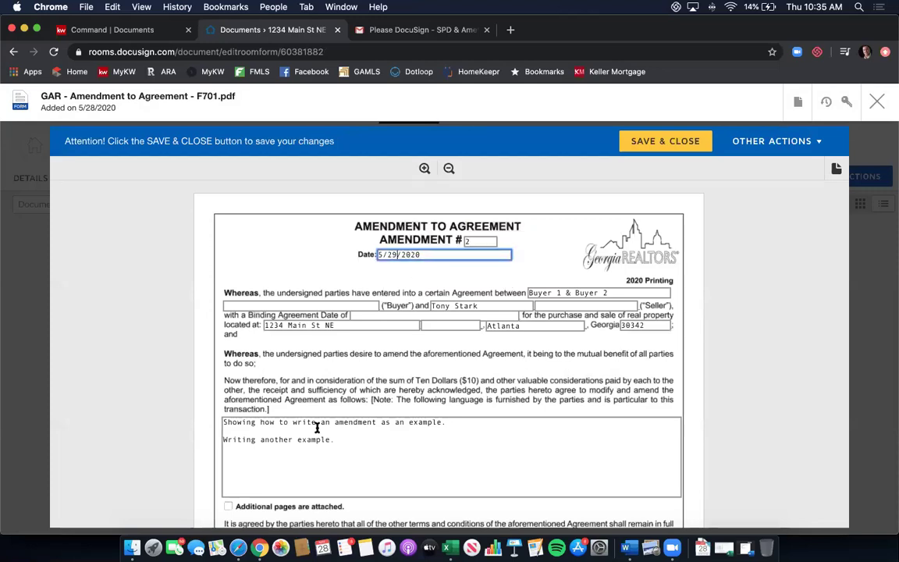
Step: Replace the amendment wording with "Creating Amendment 2." and a separate paragraph "More info.", then save and close the form
{"action": "left_click_drag", "start_coordinate": [337, 439], "coordinate": [222, 412]}
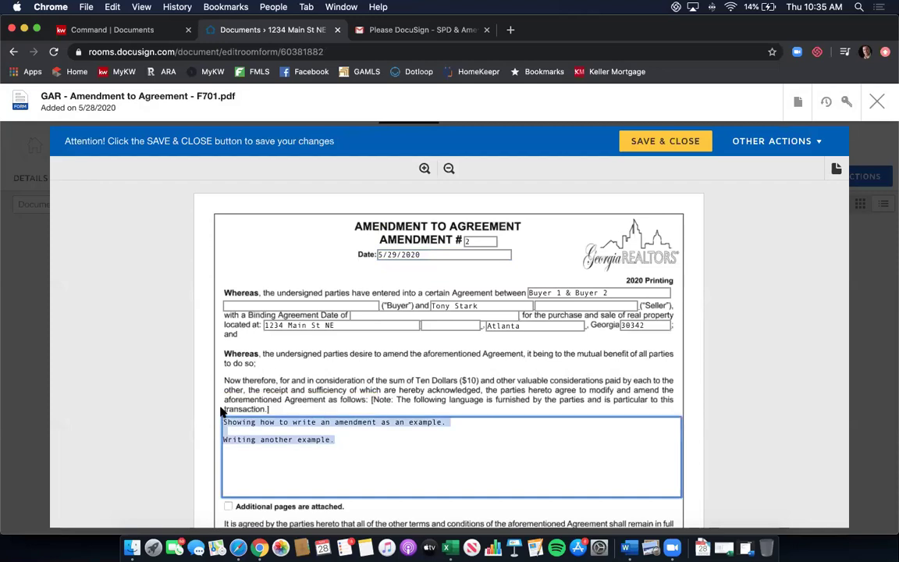
{"action": "key", "text": "BackSpace"}
{"action": "type", "text": "Creat"}
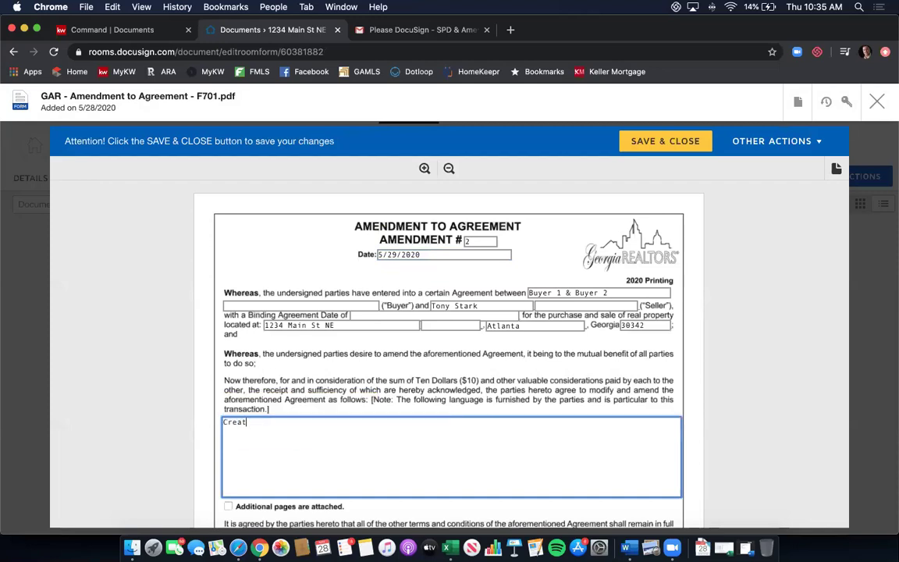
{"action": "type", "text": "ing Amendment 2."}
{"action": "key", "text": "Return"}
{"action": "key", "text": "Return"}
{"action": "type", "text": "More nfo"}
{"action": "key", "text": "BackSpace"}
{"action": "key", "text": "BackSpace"}
{"action": "key", "text": "BackSpace"}
{"action": "key", "text": "BackSpace"}
{"action": "type", "text": "info."}
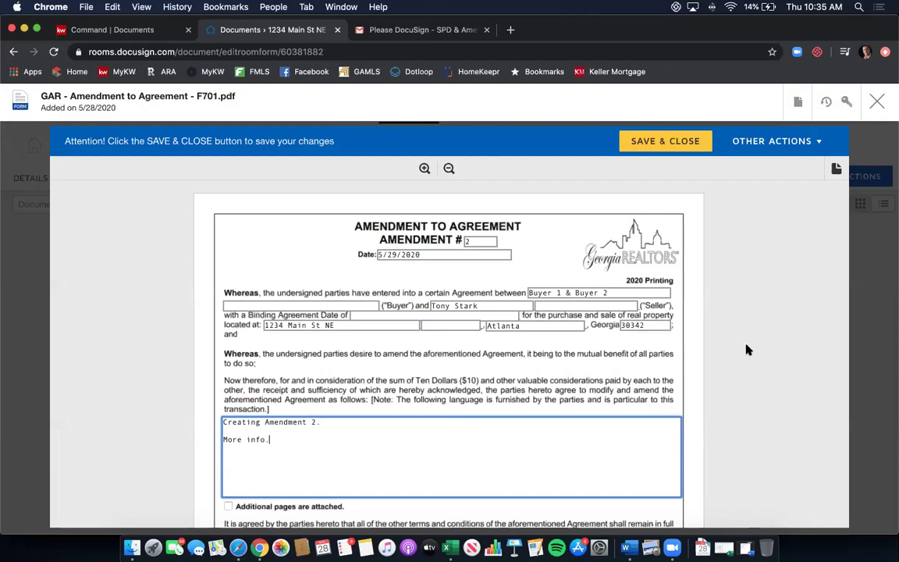
{"action": "scroll", "coordinate": [711, 302], "scroll_direction": "down", "scroll_amount": 2}
{"action": "scroll", "coordinate": [711, 302], "scroll_direction": "down", "scroll_amount": 6}
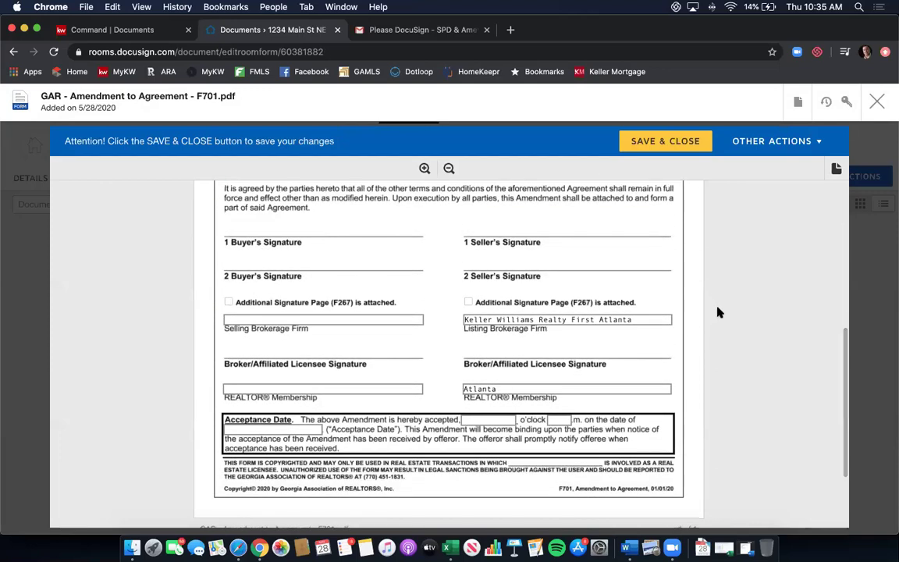
{"action": "left_click", "coordinate": [657, 149]}
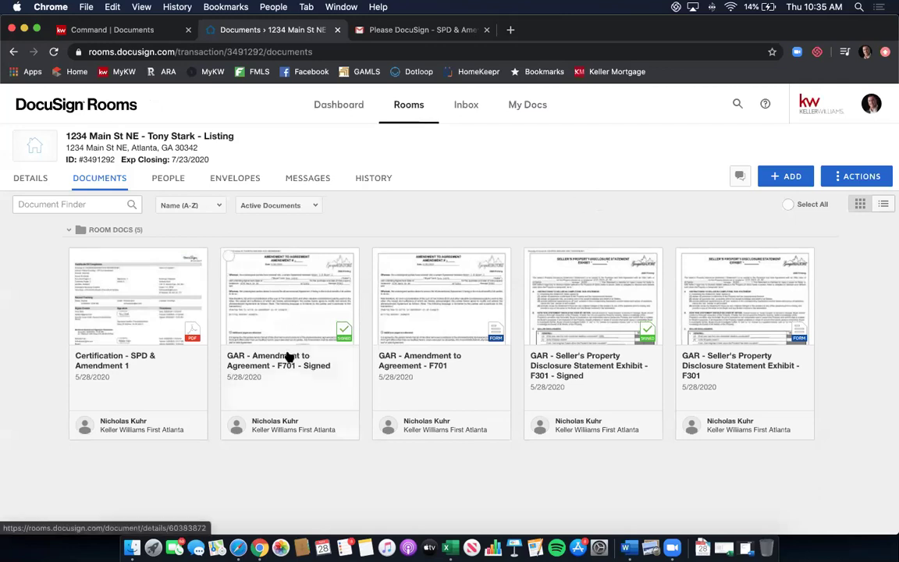
Step: Open the signed GAR - Amendment to Agreement - F701 and look through its amendment number, wording and signatures
{"action": "left_click", "coordinate": [293, 320]}
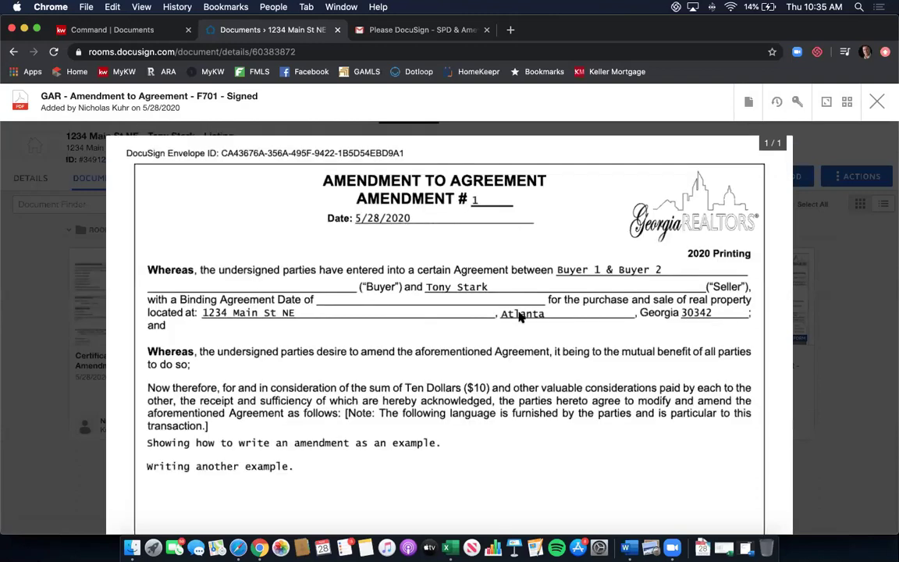
{"action": "scroll", "coordinate": [521, 317], "scroll_direction": "down", "scroll_amount": 5}
{"action": "scroll", "coordinate": [523, 321], "scroll_direction": "down", "scroll_amount": 5}
{"action": "scroll", "coordinate": [523, 320], "scroll_direction": "up", "scroll_amount": 10}
Step: Rename the signed amendment as "Amendment to Agreement 1 - F701 - Signed" and close it
{"action": "left_click", "coordinate": [747, 99]}
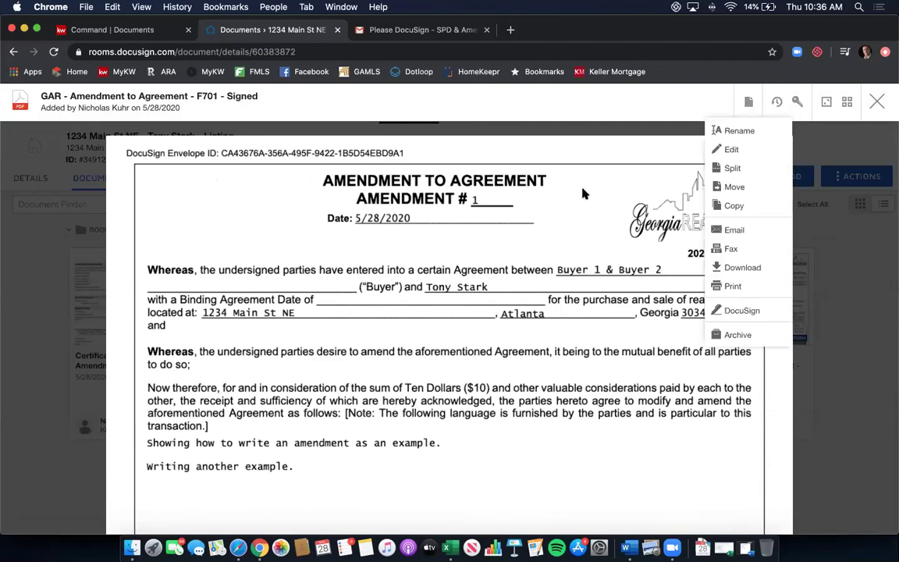
{"action": "left_click", "coordinate": [748, 102]}
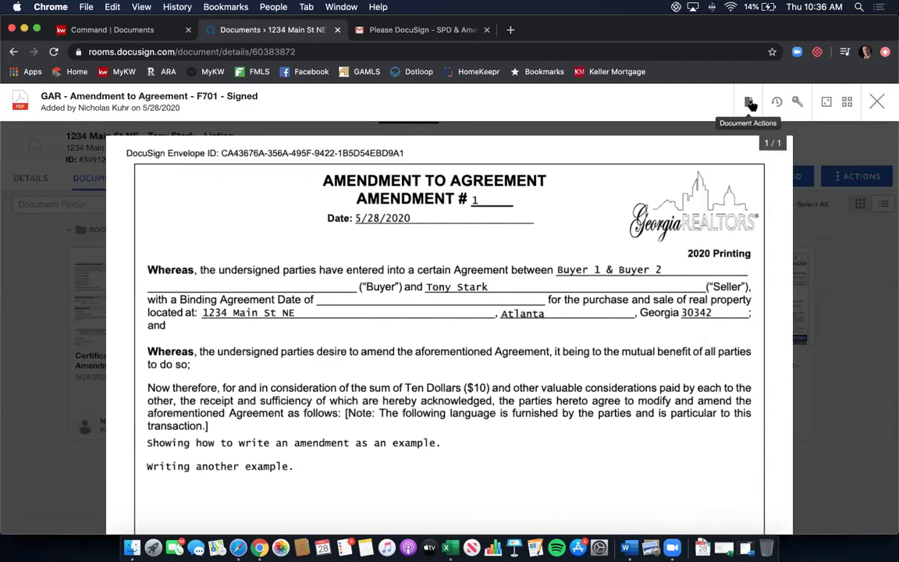
{"action": "left_click", "coordinate": [751, 105]}
{"action": "left_click", "coordinate": [734, 131]}
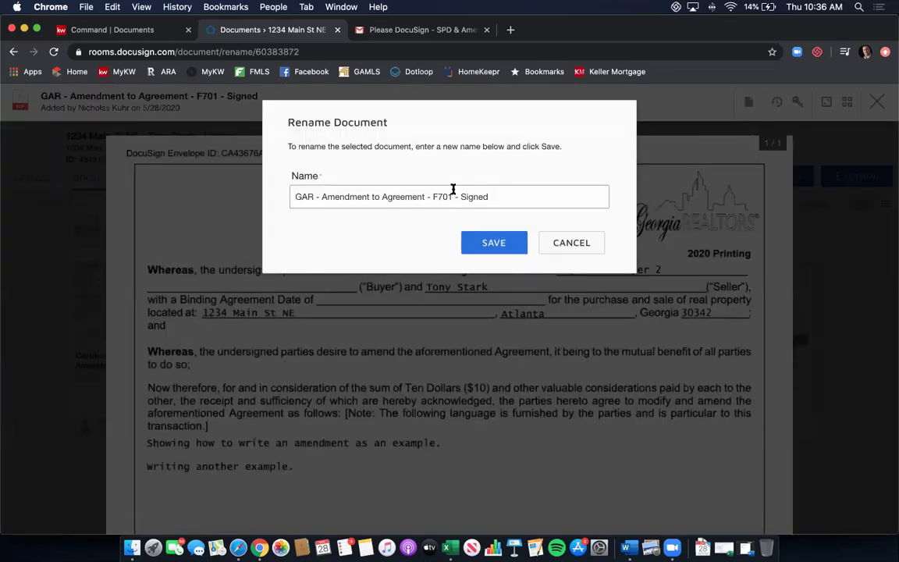
{"action": "left_click_drag", "start_coordinate": [499, 193], "coordinate": [237, 195]}
{"action": "left_click", "coordinate": [301, 197]}
{"action": "key", "text": "BackSpace"}
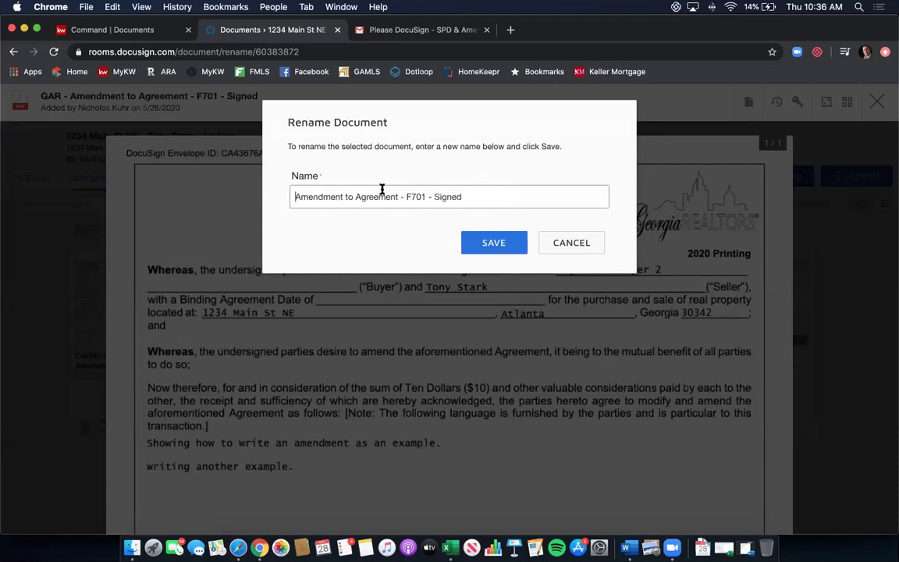
{"action": "left_click", "coordinate": [401, 197]}
{"action": "type", "text": "1"}
{"action": "left_click", "coordinate": [480, 242]}
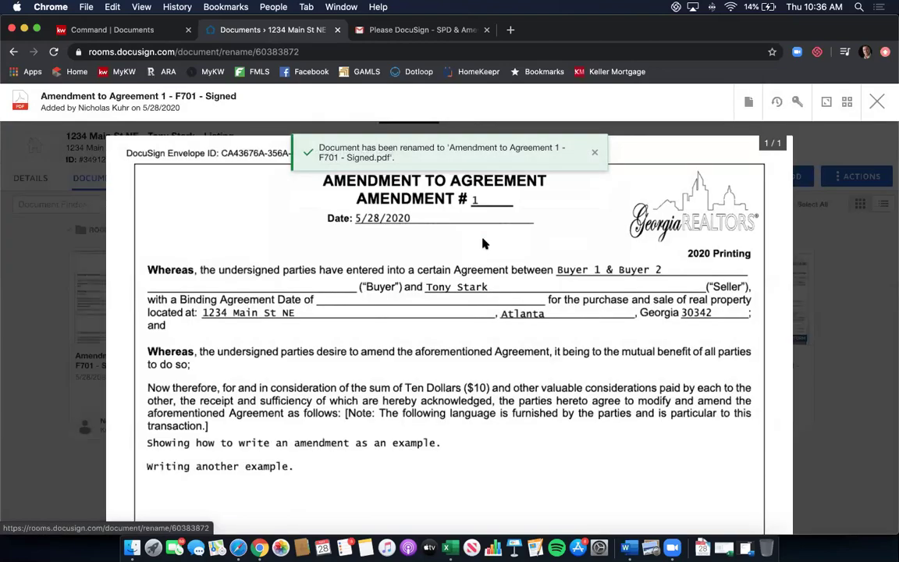
{"action": "left_click", "coordinate": [877, 102]}
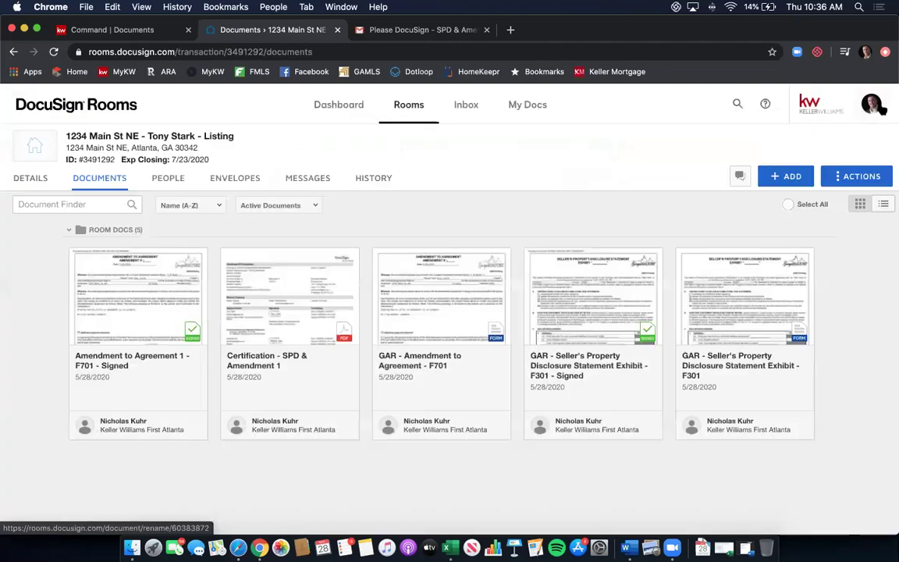
Step: Reopen the renamed signed amendment, review its terms and seller-side signatures, then close it
{"action": "left_click", "coordinate": [156, 309]}
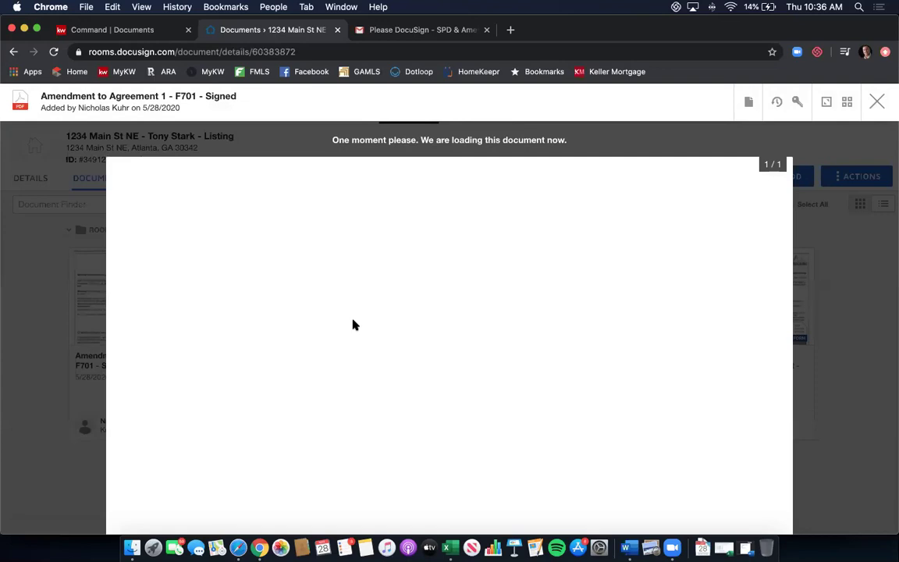
{"action": "scroll", "coordinate": [356, 325], "scroll_direction": "down", "scroll_amount": 2}
{"action": "scroll", "coordinate": [359, 323], "scroll_direction": "down", "scroll_amount": 5}
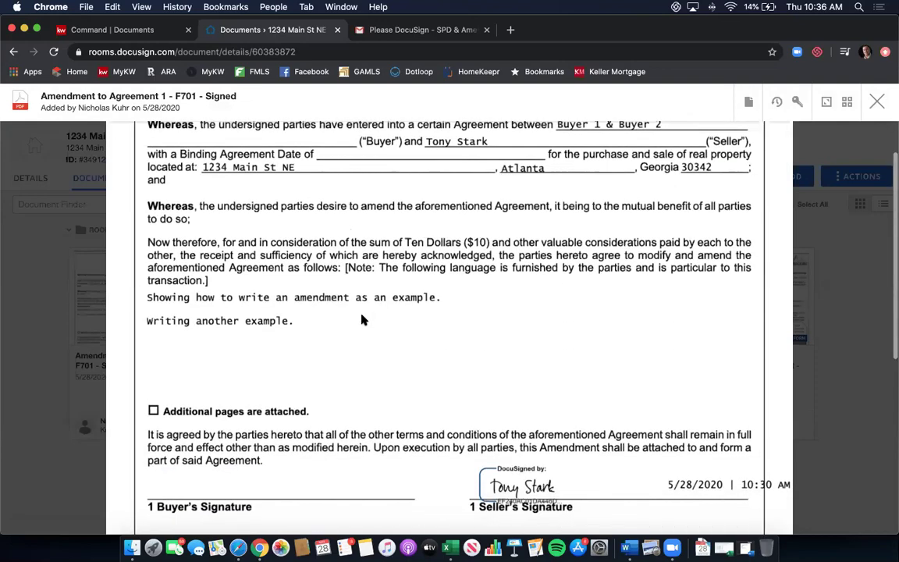
{"action": "scroll", "coordinate": [365, 321], "scroll_direction": "down", "scroll_amount": 5}
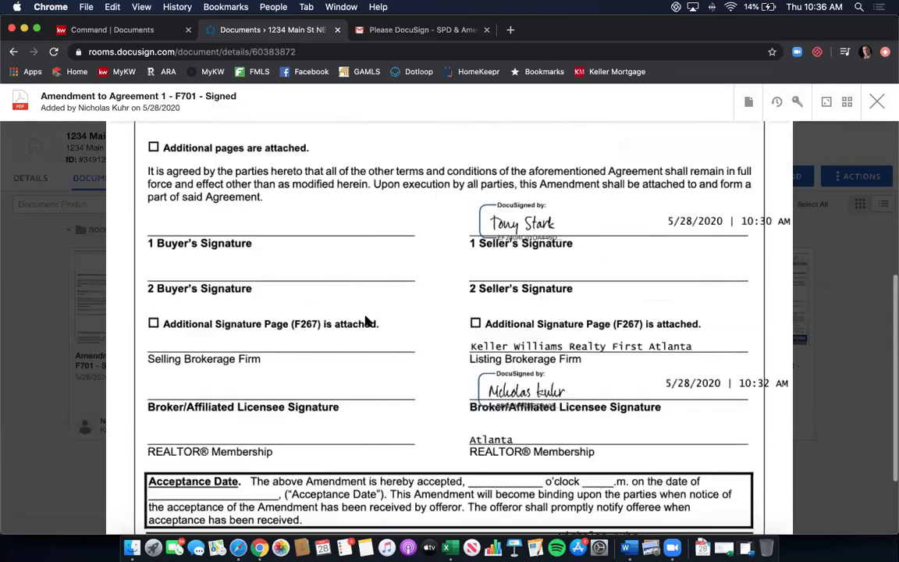
{"action": "scroll", "coordinate": [367, 319], "scroll_direction": "up", "scroll_amount": 4}
{"action": "scroll", "coordinate": [369, 321], "scroll_direction": "up", "scroll_amount": 8}
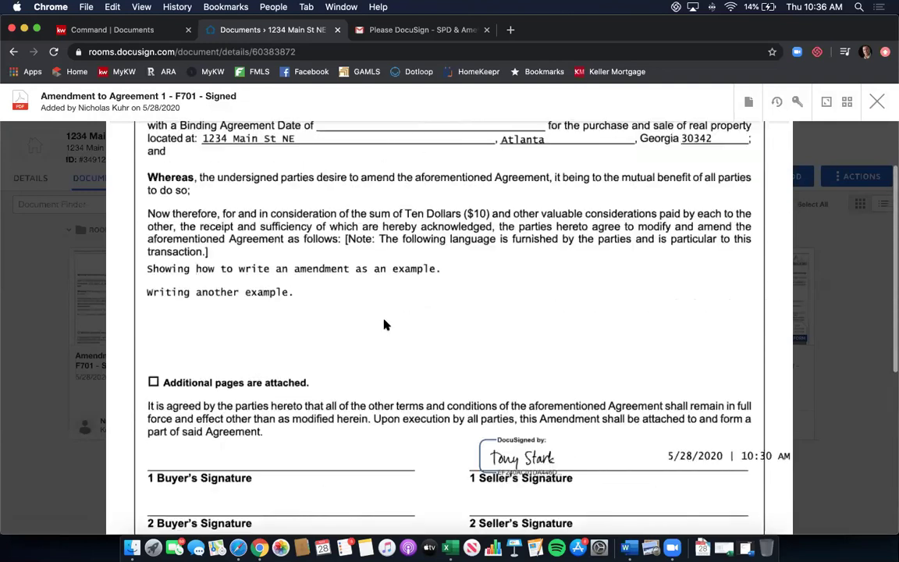
{"action": "left_click", "coordinate": [877, 101]}
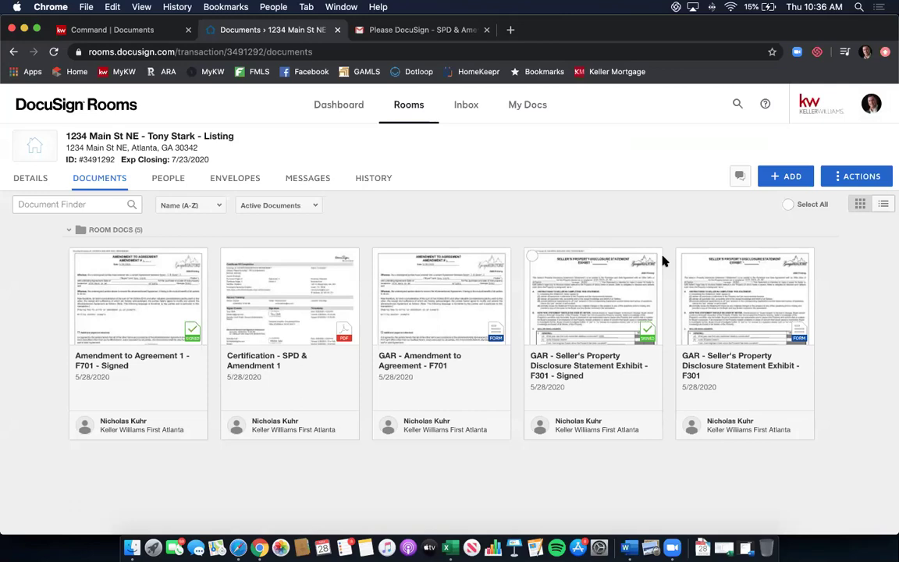
Step: Examine the buyer signature lines and Acceptance Date section of Amendment to Agreement 1 - F701 - Signed, then close it
{"action": "left_click", "coordinate": [149, 292]}
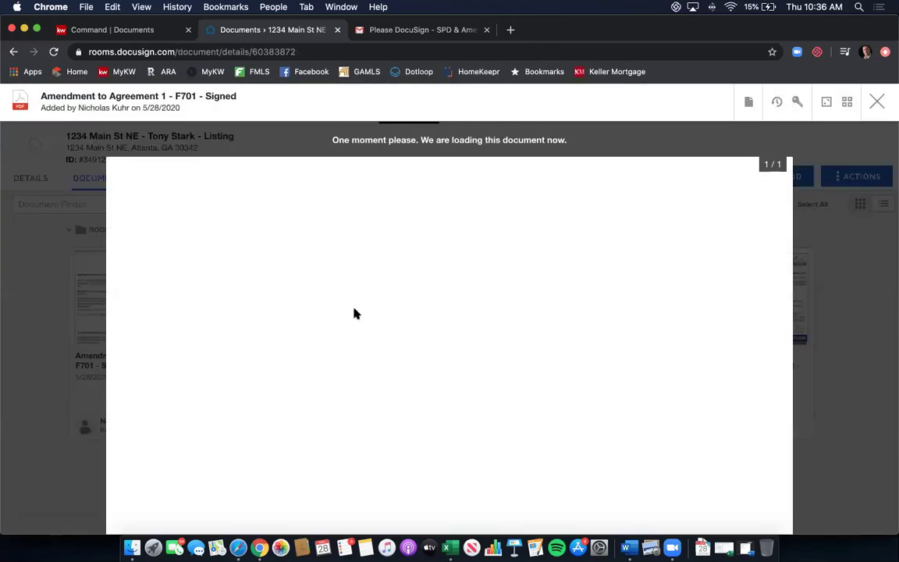
{"action": "scroll", "coordinate": [358, 312], "scroll_direction": "down", "scroll_amount": 8}
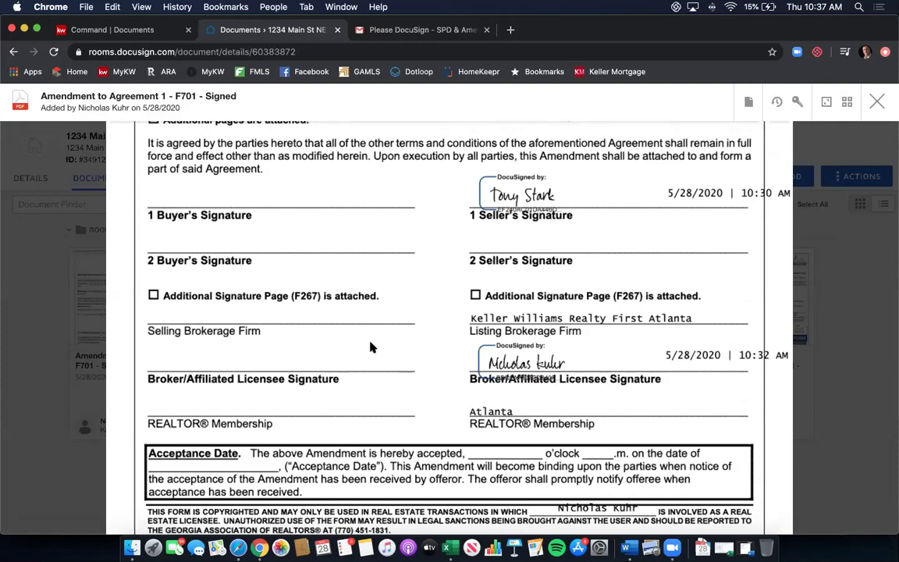
{"action": "scroll", "coordinate": [494, 409], "scroll_direction": "down", "scroll_amount": 1}
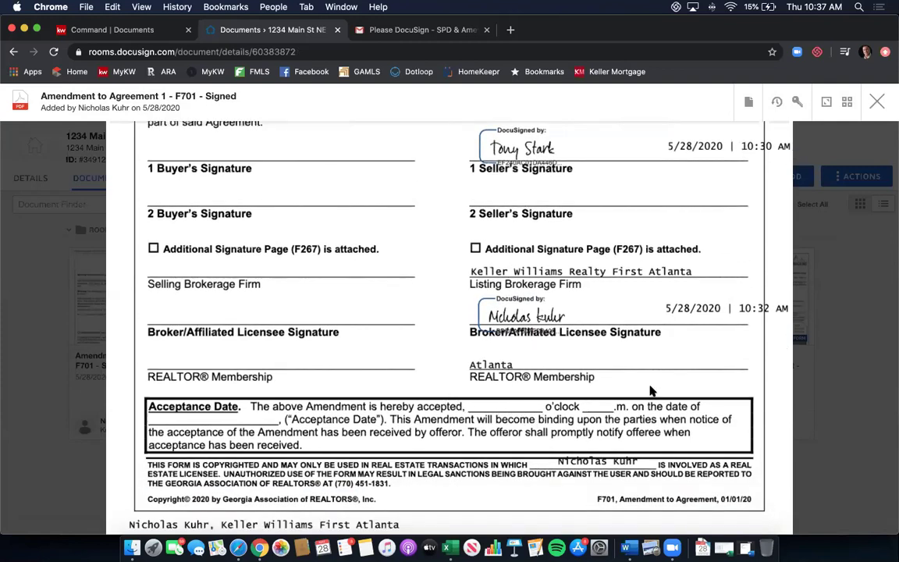
{"action": "left_click", "coordinate": [879, 101]}
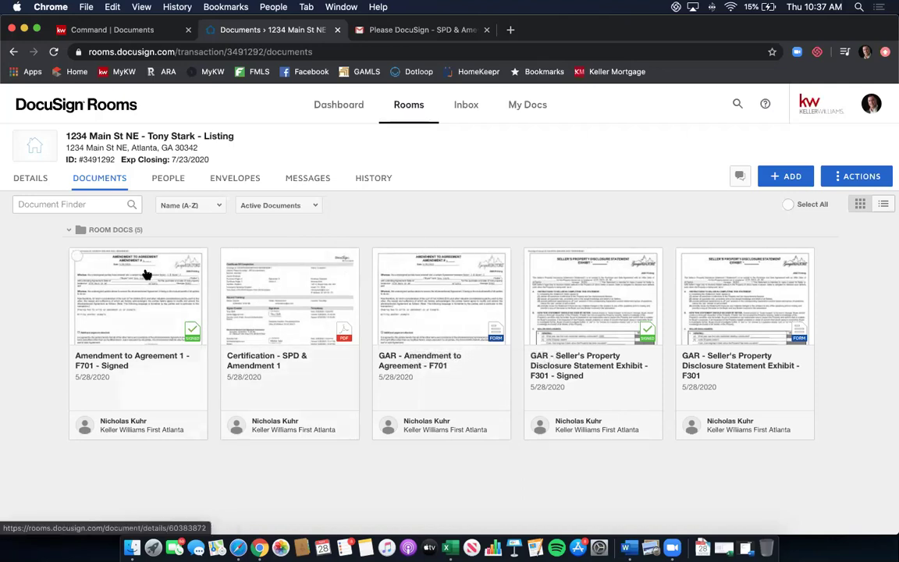
Step: Start an email sharing Amendment to Agreement 1 - F701 - Signed, enter the buyer's agent's email address, then cancel it
{"action": "left_click", "coordinate": [77, 258]}
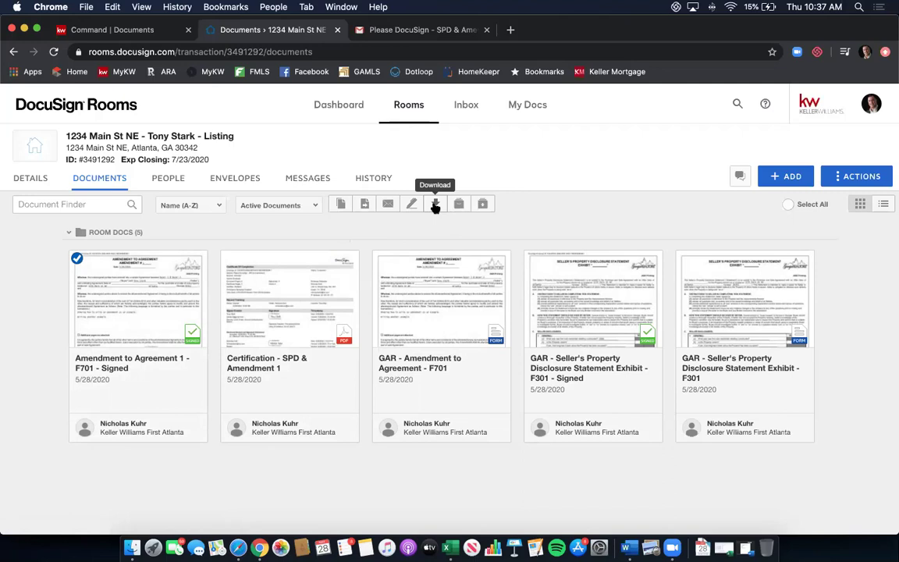
{"action": "left_click", "coordinate": [388, 206]}
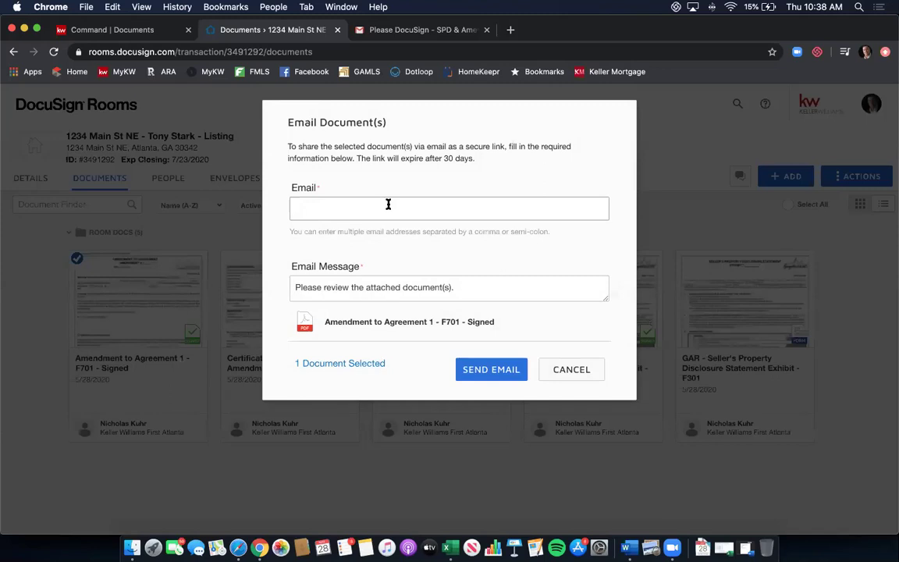
{"action": "type", "text": "buyersagent!"}
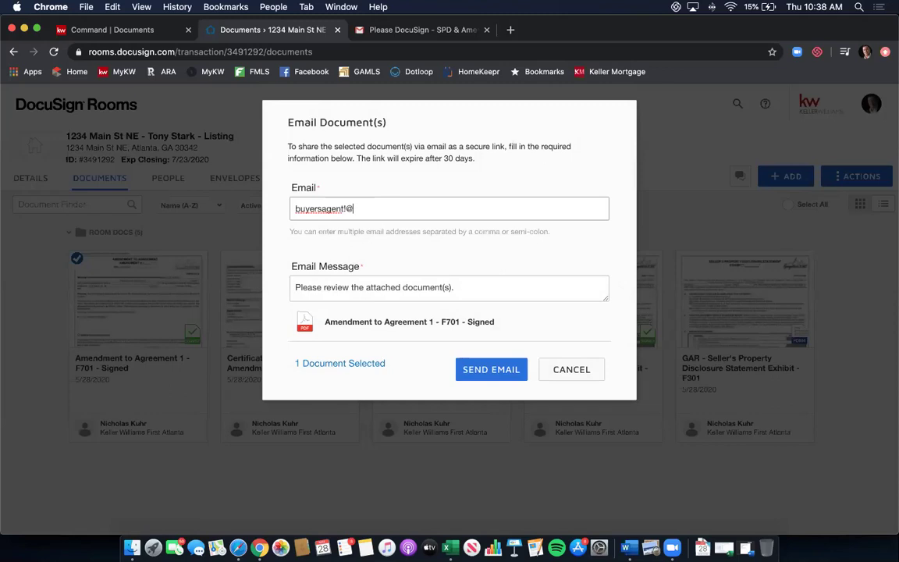
{"action": "key", "text": "BackSpace"}
{"action": "type", "text": "!"}
{"action": "key", "text": "BackSpace"}
{"action": "type", "text": "@email.com"}
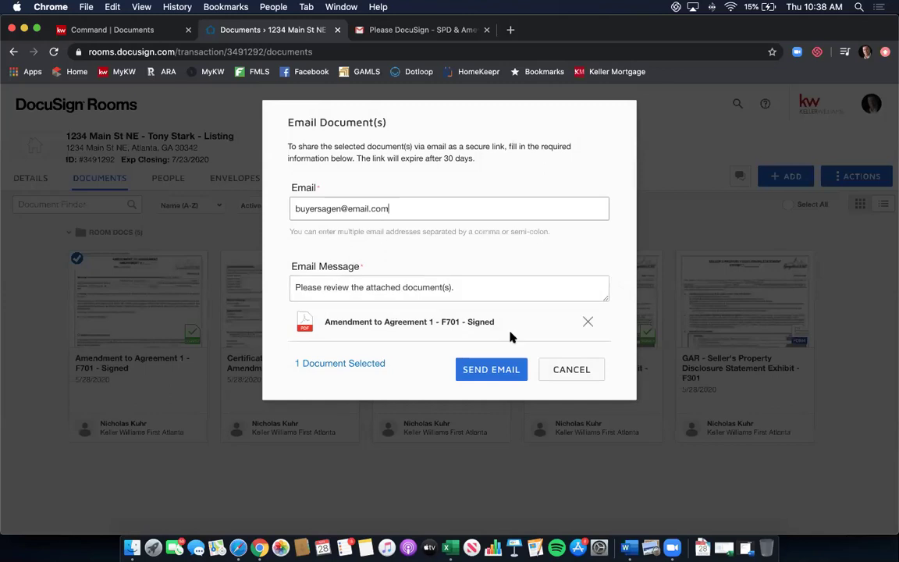
{"action": "left_click", "coordinate": [567, 371]}
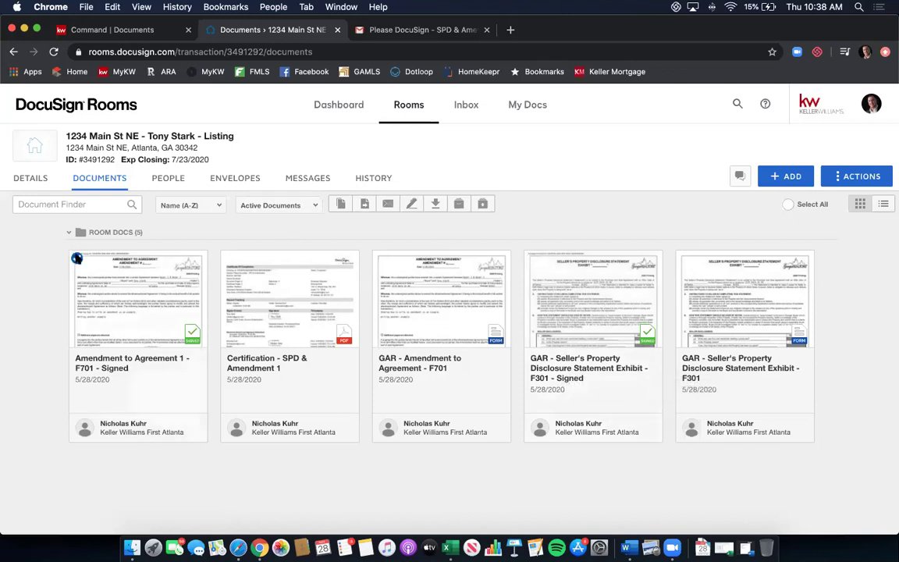
Step: Create a DocuSign envelope from Amendment to Agreement 1 - F701 - Signed and name the envelope "Amendment 1"
{"action": "left_click", "coordinate": [78, 260]}
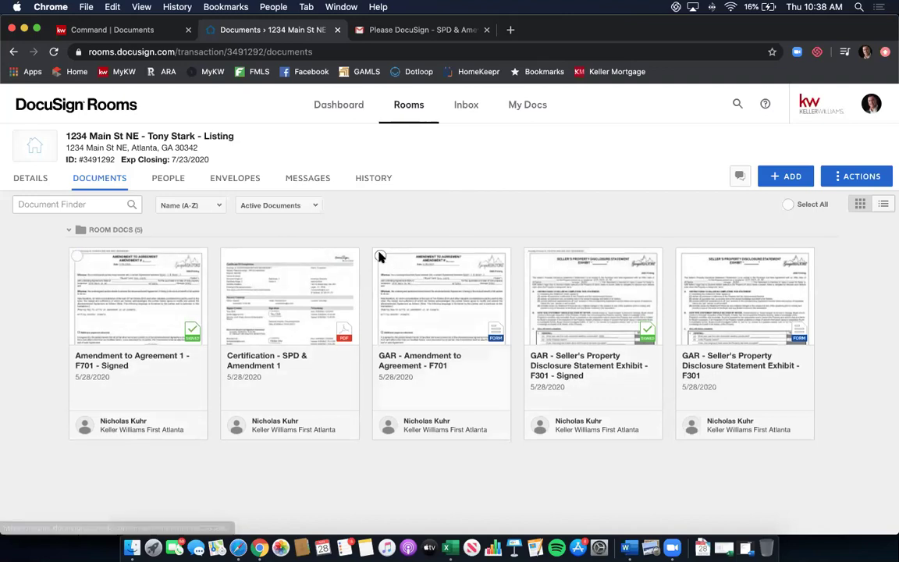
{"action": "left_click", "coordinate": [75, 259]}
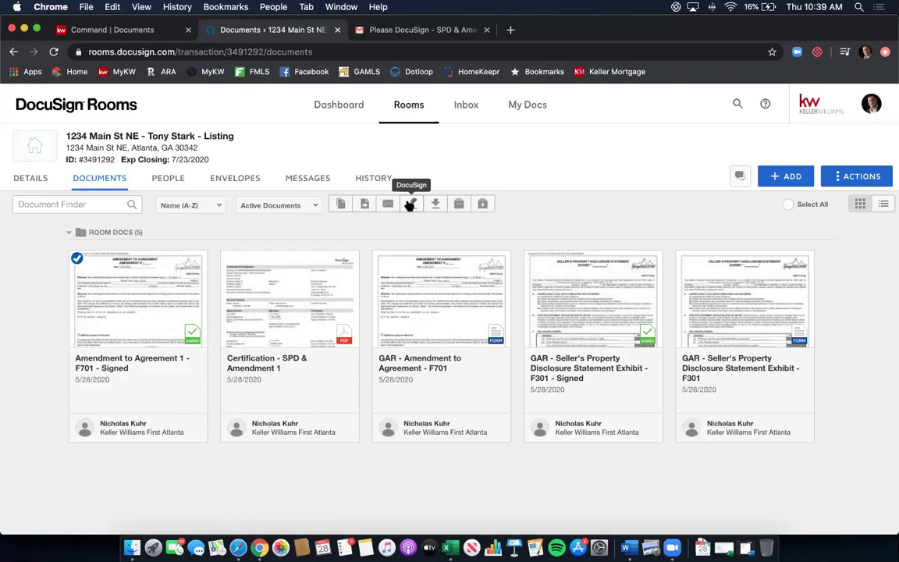
{"action": "left_click", "coordinate": [410, 204]}
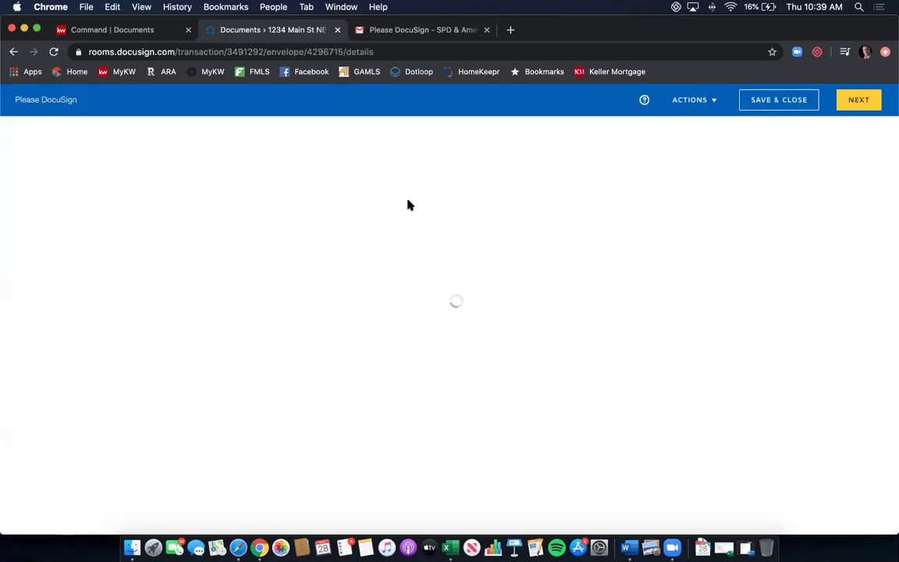
{"action": "left_click", "coordinate": [260, 214]}
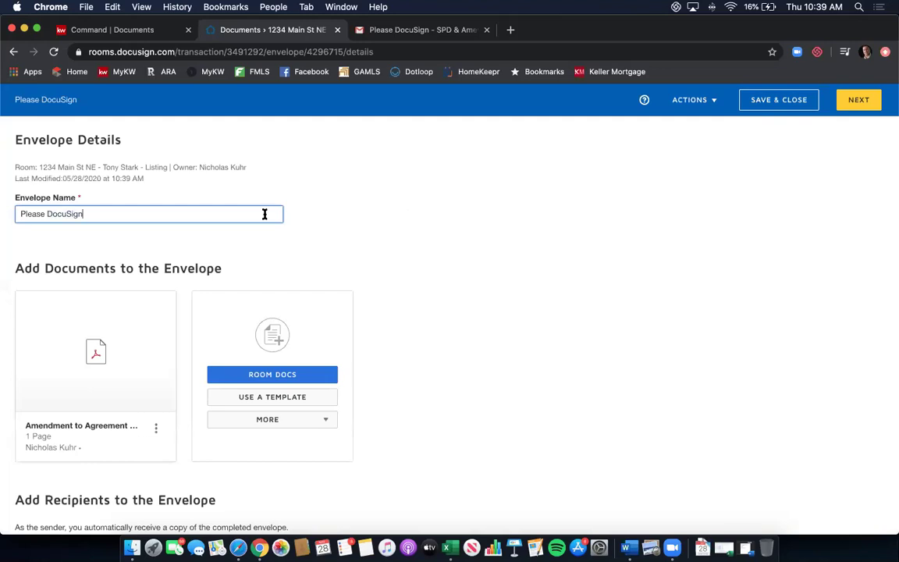
{"action": "left_click_drag", "start_coordinate": [209, 217], "coordinate": [159, 206]}
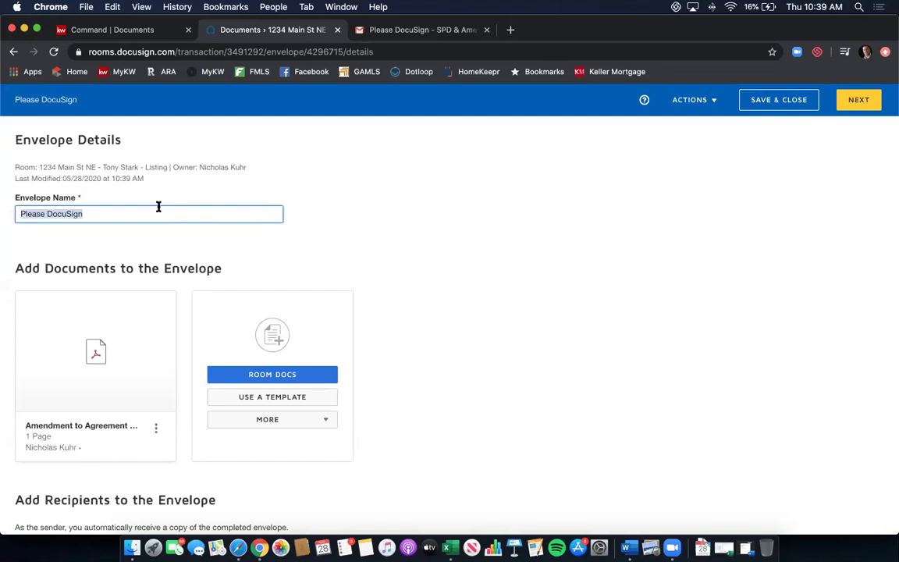
{"action": "type", "text": "Ag"}
{"action": "key", "text": "BackSpace"}
{"action": "type", "text": "mendment 1"}
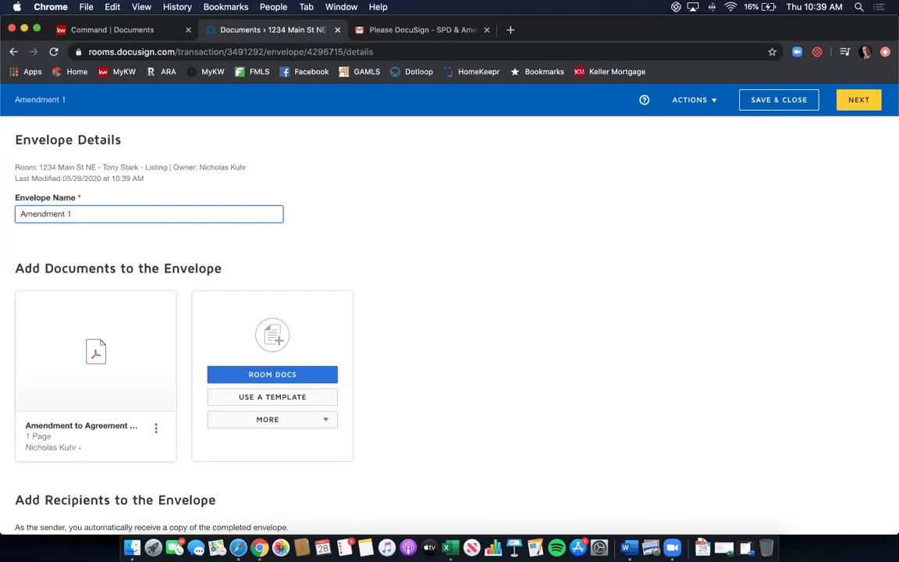
Step: Add a signing recipient by email address, entering "Customer Name" as the full name and the customer's email
{"action": "scroll", "coordinate": [277, 236], "scroll_direction": "down", "scroll_amount": 1}
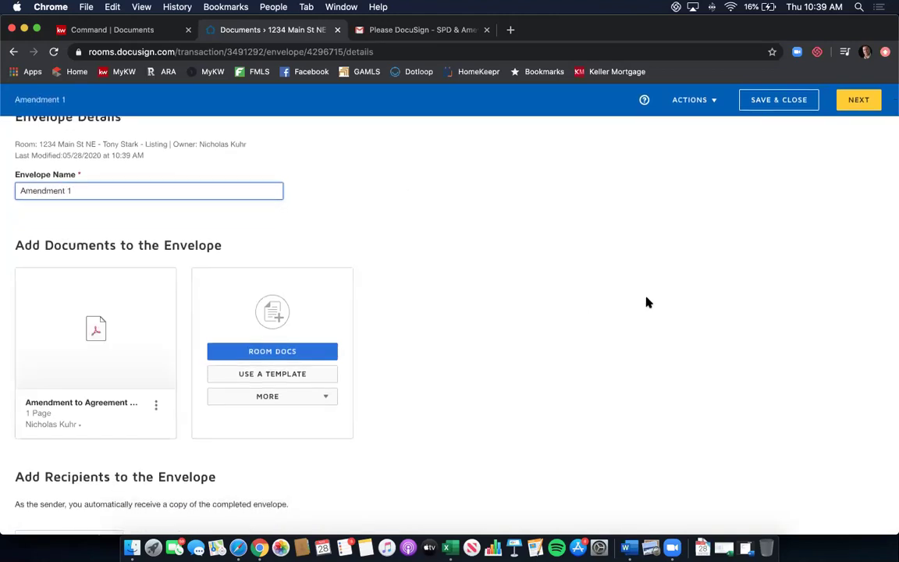
{"action": "scroll", "coordinate": [625, 304], "scroll_direction": "down", "scroll_amount": 3}
{"action": "scroll", "coordinate": [109, 353], "scroll_direction": "down", "scroll_amount": 1}
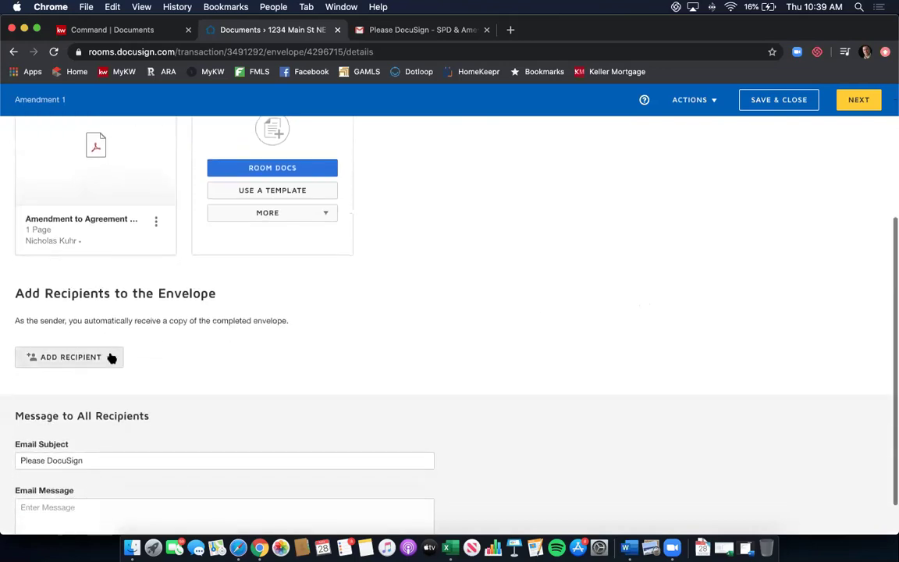
{"action": "left_click", "coordinate": [112, 357]}
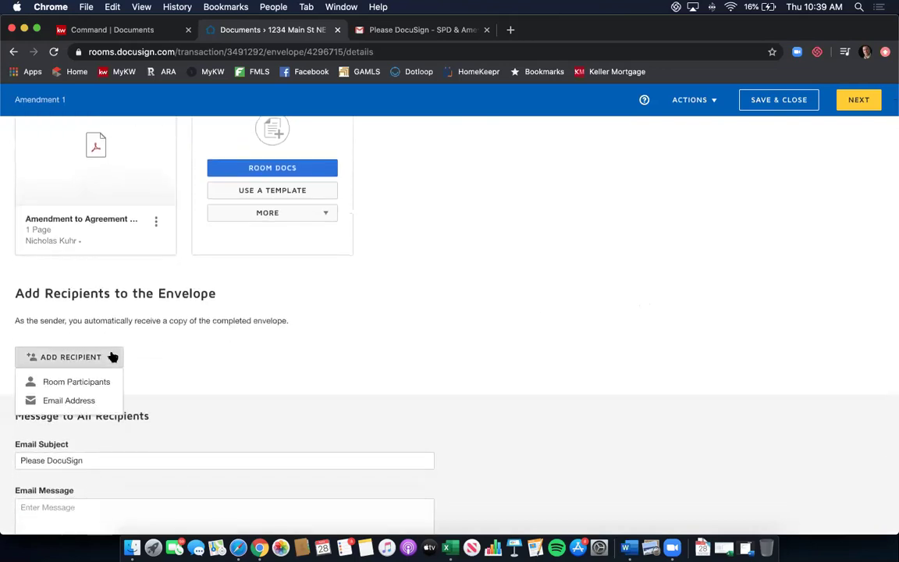
{"action": "left_click", "coordinate": [90, 399]}
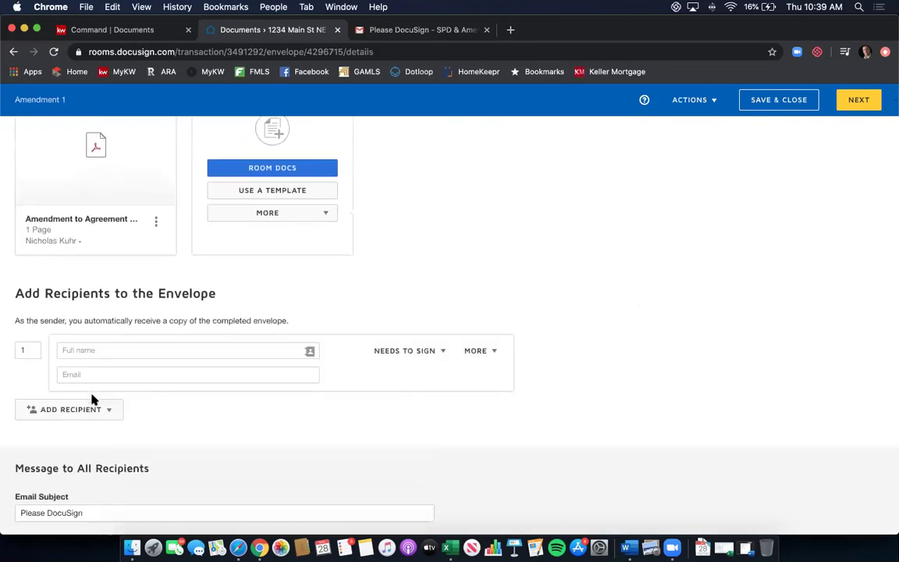
{"action": "left_click", "coordinate": [143, 351]}
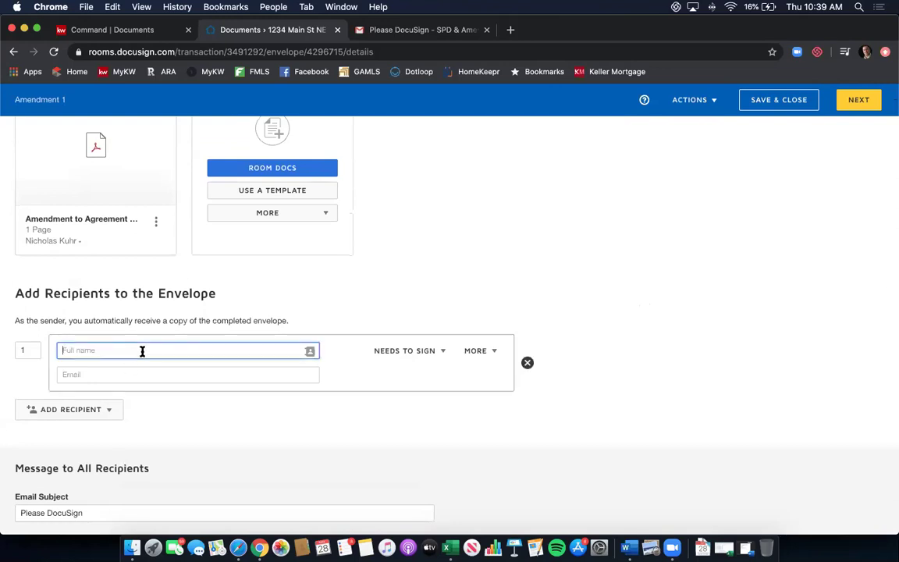
{"action": "type", "text": "Customer Name"}
{"action": "left_click", "coordinate": [106, 374]}
{"action": "type", "text": "customer1@email.com"}
{"action": "scroll", "coordinate": [234, 403], "scroll_direction": "down", "scroll_amount": 1}
{"action": "scroll", "coordinate": [255, 404], "scroll_direction": "down", "scroll_amount": 2}
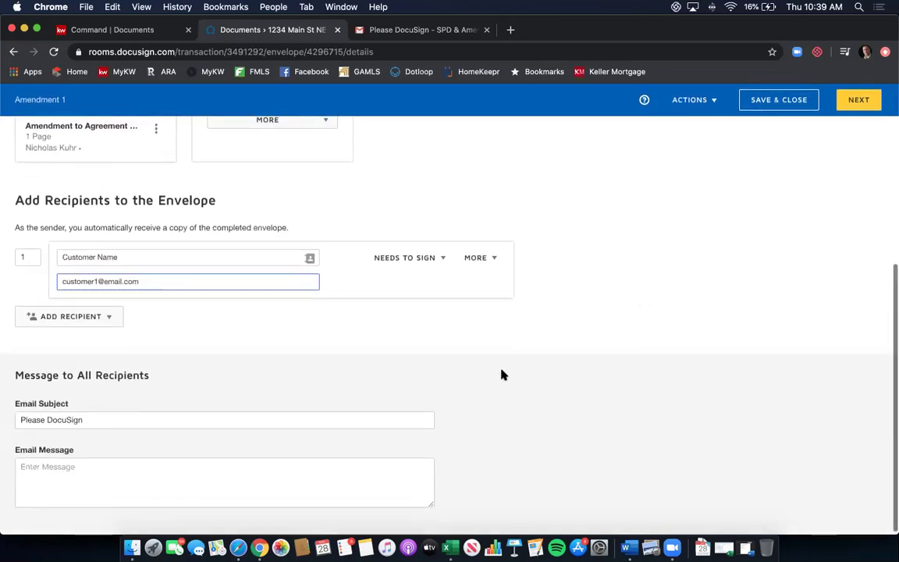
Step: Continue to field placement and put Signature and Date Signed fields on the 1 Buyer's Signature line of the amendment
{"action": "left_click", "coordinate": [868, 107]}
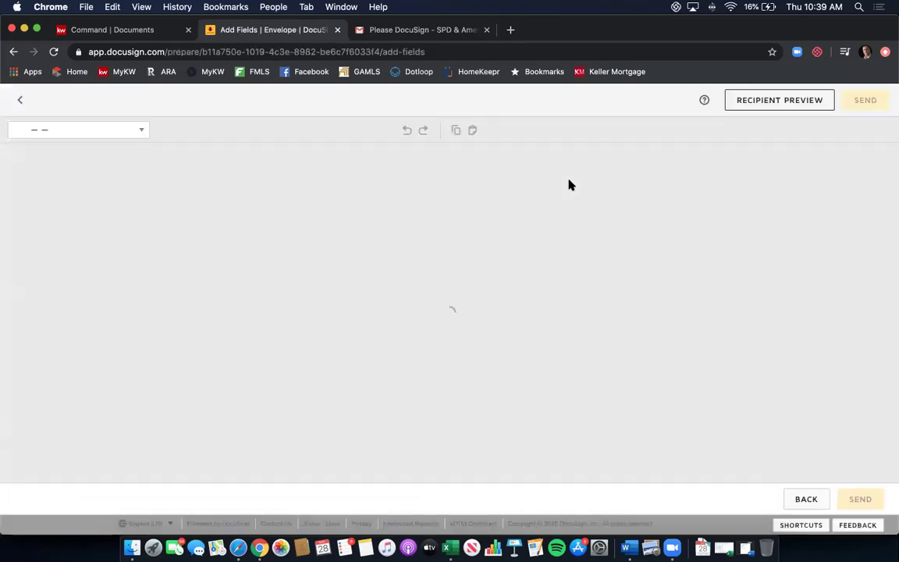
{"action": "scroll", "coordinate": [404, 200], "scroll_direction": "down", "scroll_amount": 2}
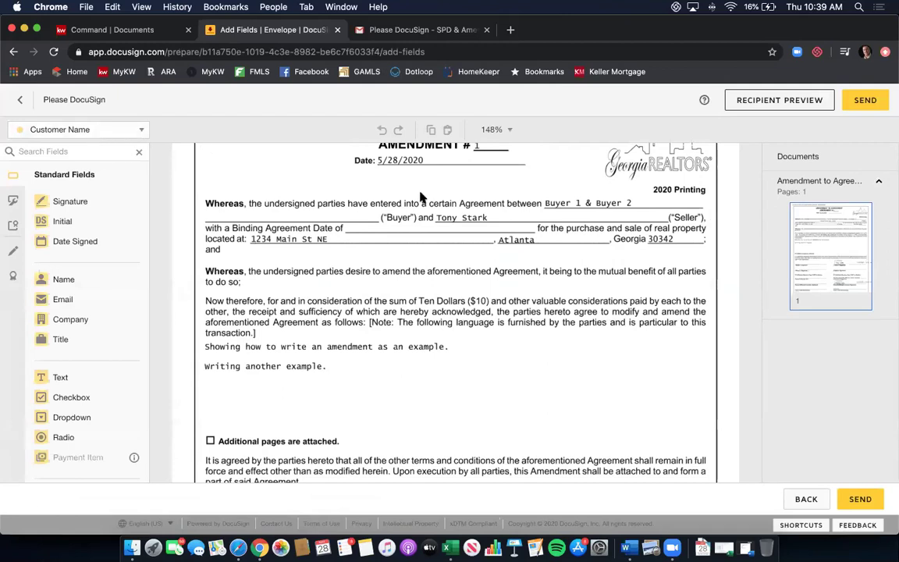
{"action": "scroll", "coordinate": [420, 196], "scroll_direction": "down", "scroll_amount": 5}
{"action": "left_click", "coordinate": [91, 201]}
{"action": "scroll", "coordinate": [226, 301], "scroll_direction": "down", "scroll_amount": 1}
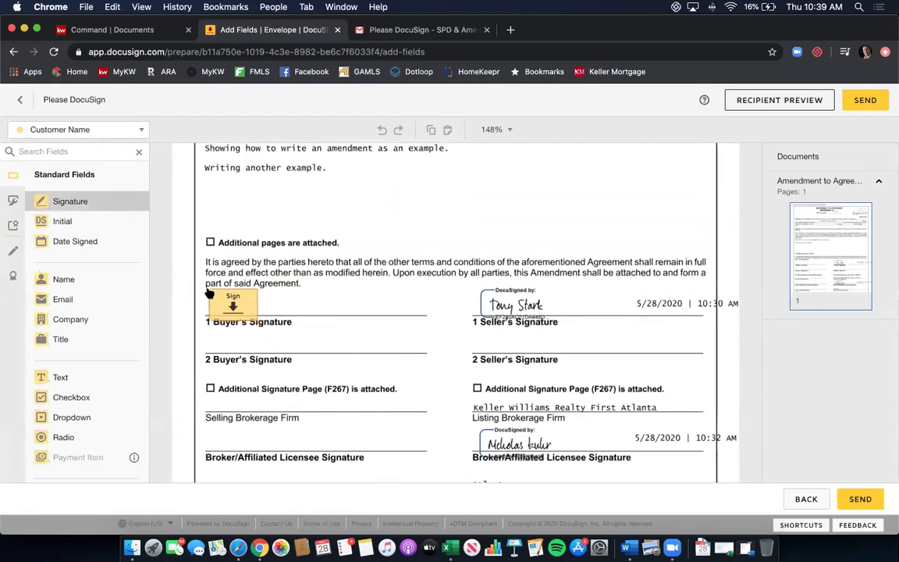
{"action": "left_click", "coordinate": [210, 291]}
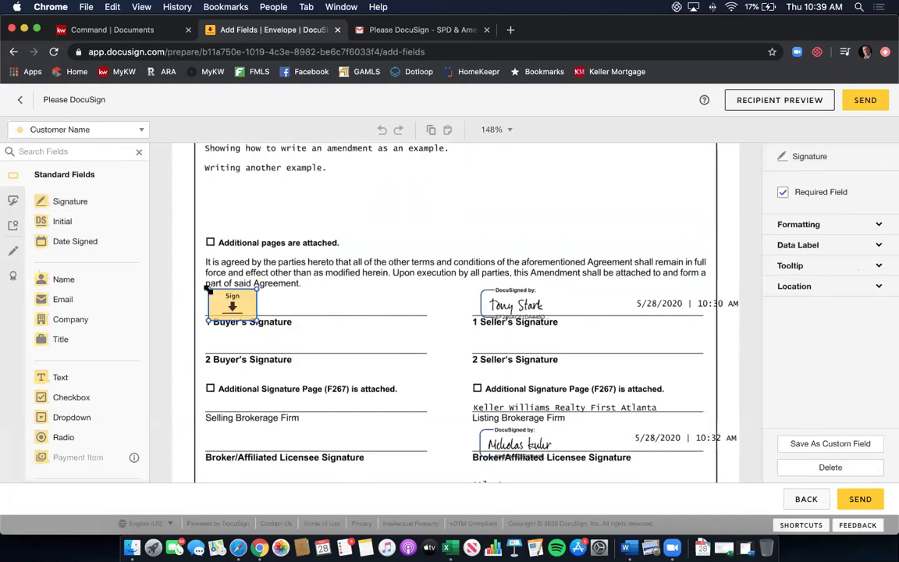
{"action": "left_click", "coordinate": [381, 291]}
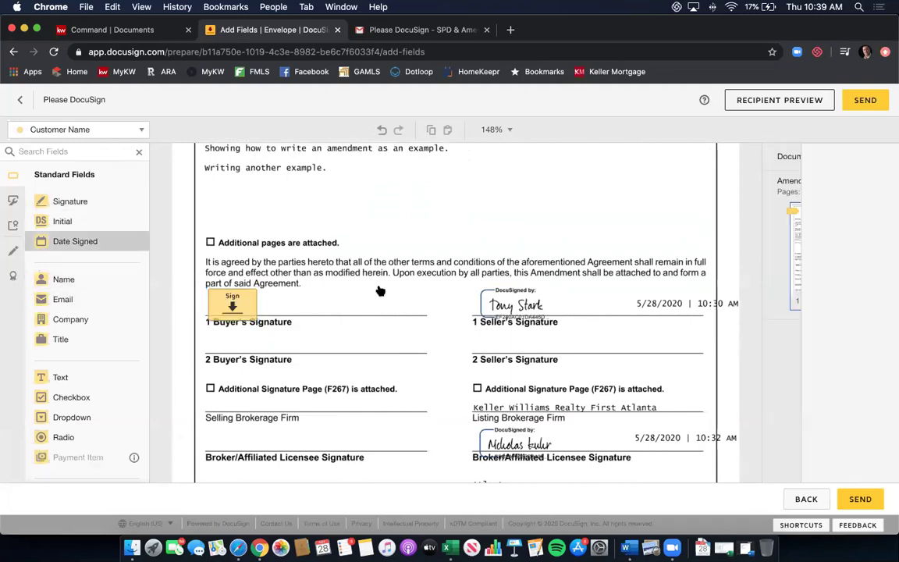
{"action": "left_click", "coordinate": [336, 306]}
Step: Look over the tagged amendment, return to the envelope details, and save and close the envelope without sending it
{"action": "scroll", "coordinate": [313, 273], "scroll_direction": "down", "scroll_amount": 4}
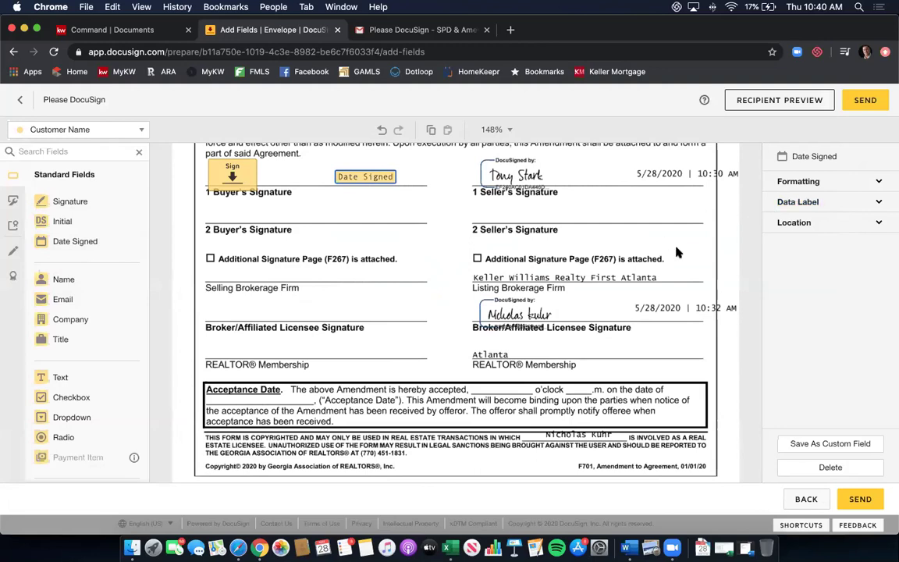
{"action": "scroll", "coordinate": [672, 257], "scroll_direction": "up", "scroll_amount": 10}
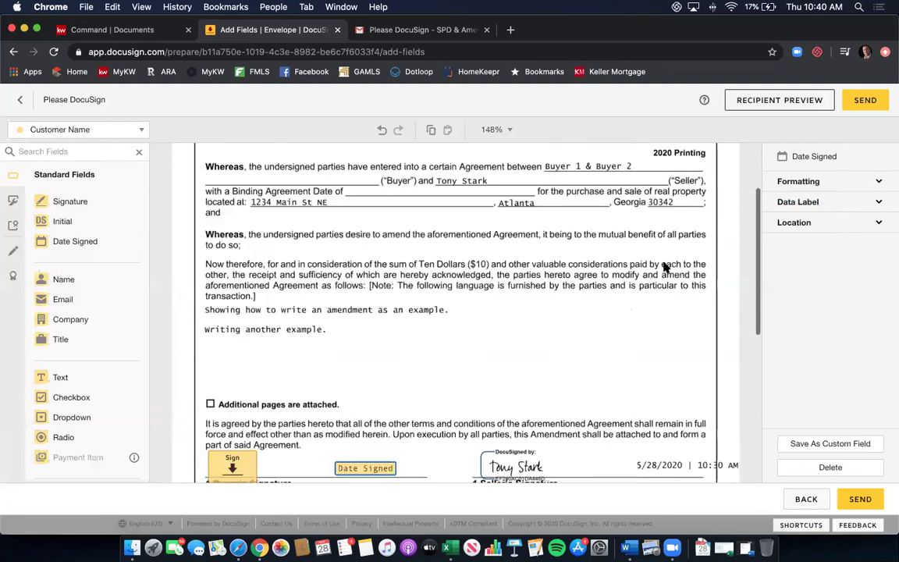
{"action": "left_click", "coordinate": [20, 99]}
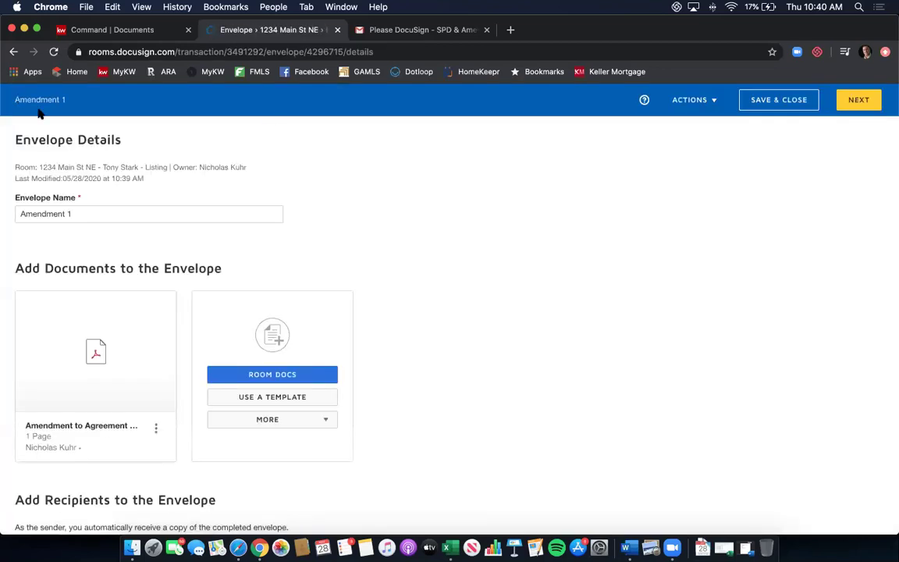
{"action": "left_click", "coordinate": [763, 99]}
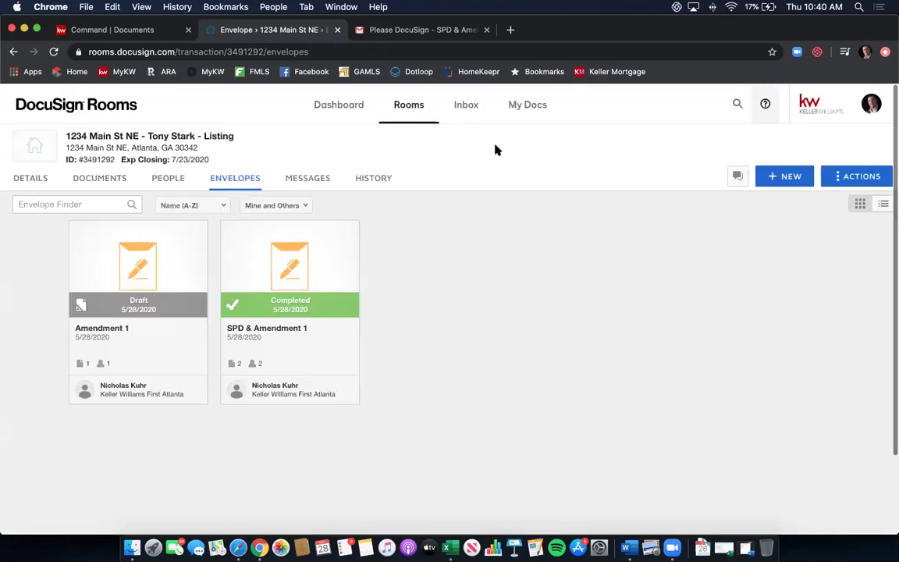
Step: Return to the room's documents, open the room image editor and cancel it without changing the image
{"action": "left_click", "coordinate": [100, 179]}
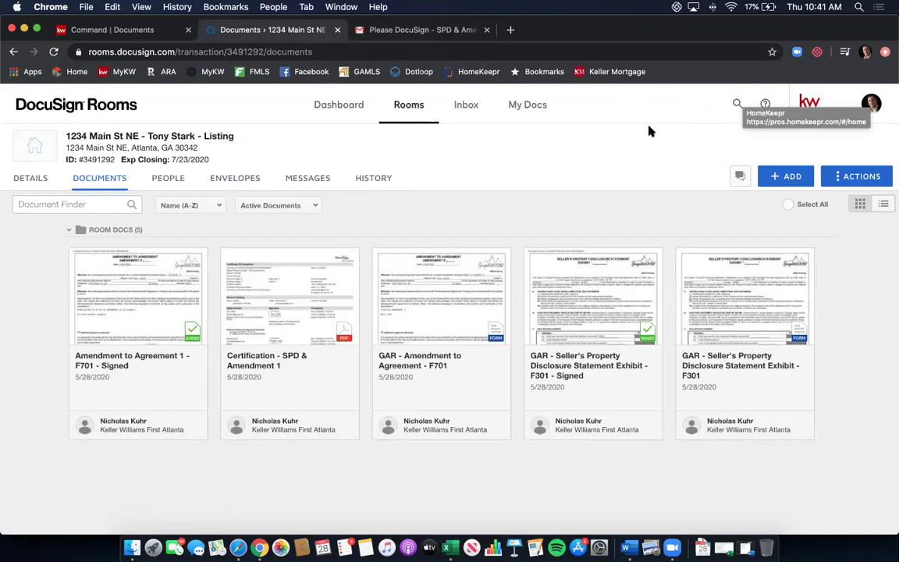
{"action": "left_click", "coordinate": [34, 146]}
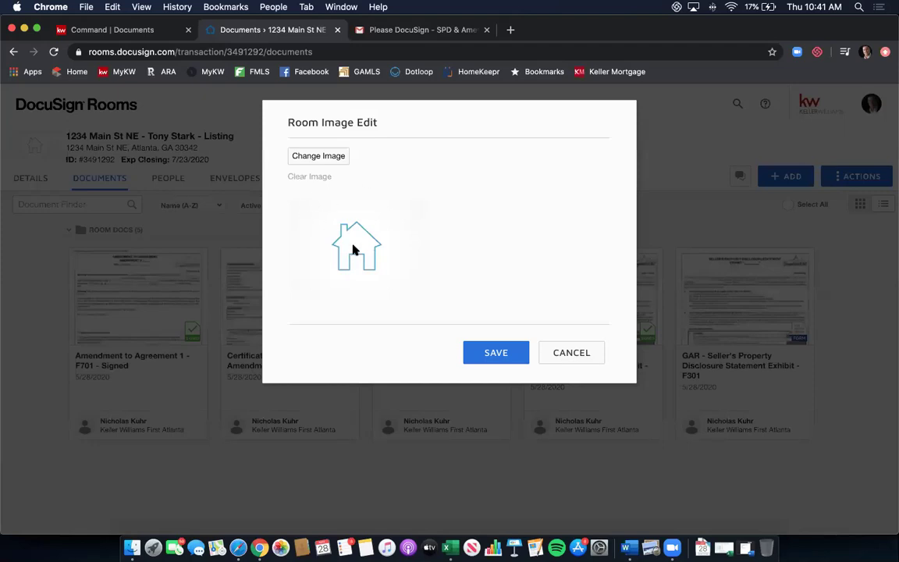
{"action": "left_click", "coordinate": [595, 356]}
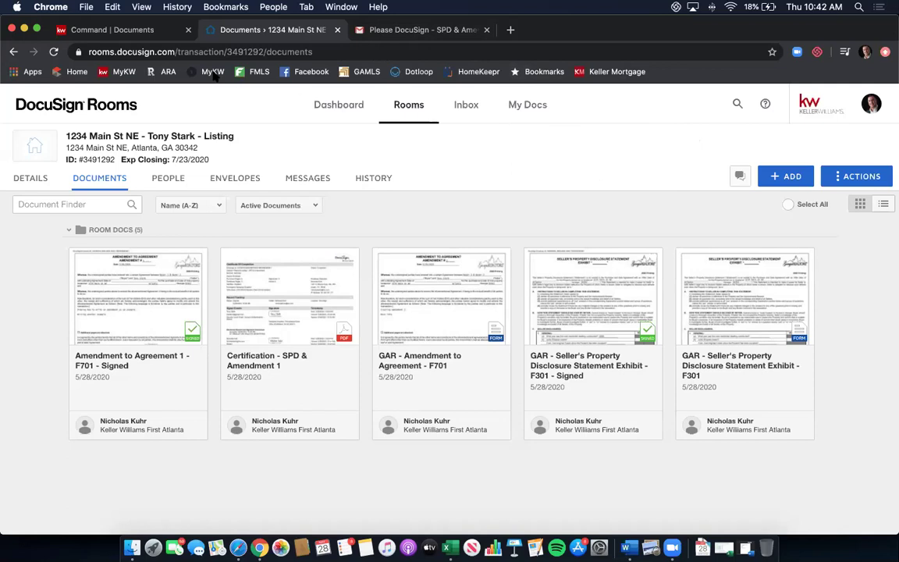
Step: Switch to KW Command and open the account settings to examine the connected apps, including the DocuSign integration
{"action": "left_click", "coordinate": [114, 32]}
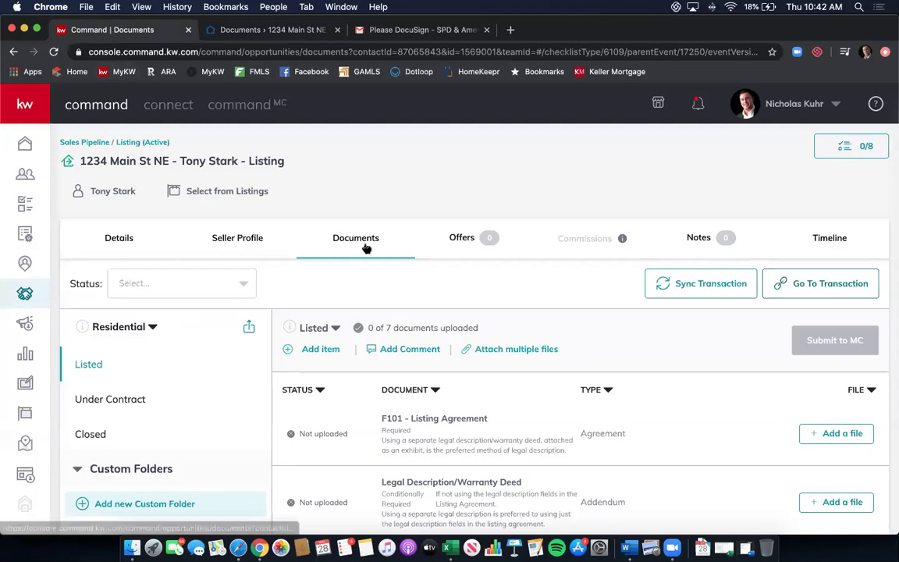
{"action": "left_click", "coordinate": [837, 107]}
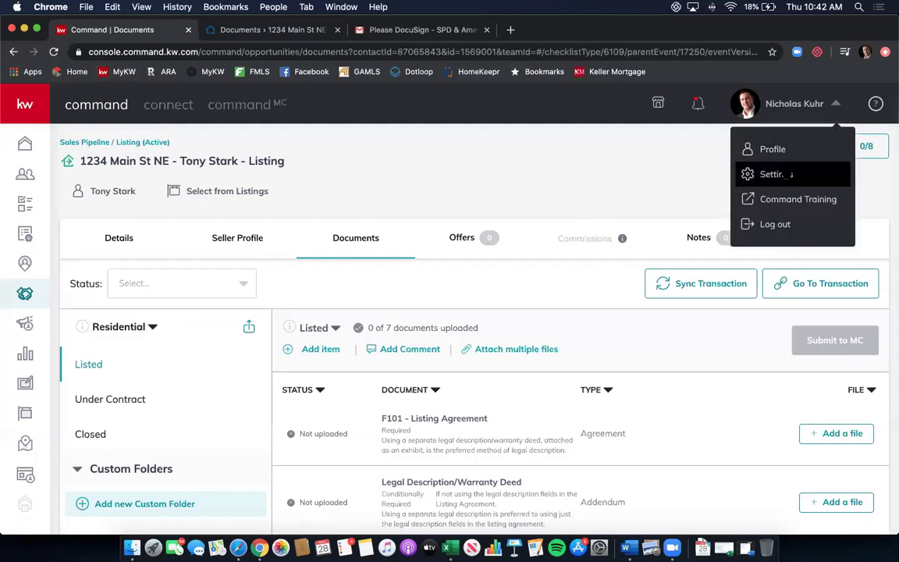
{"action": "left_click", "coordinate": [786, 174]}
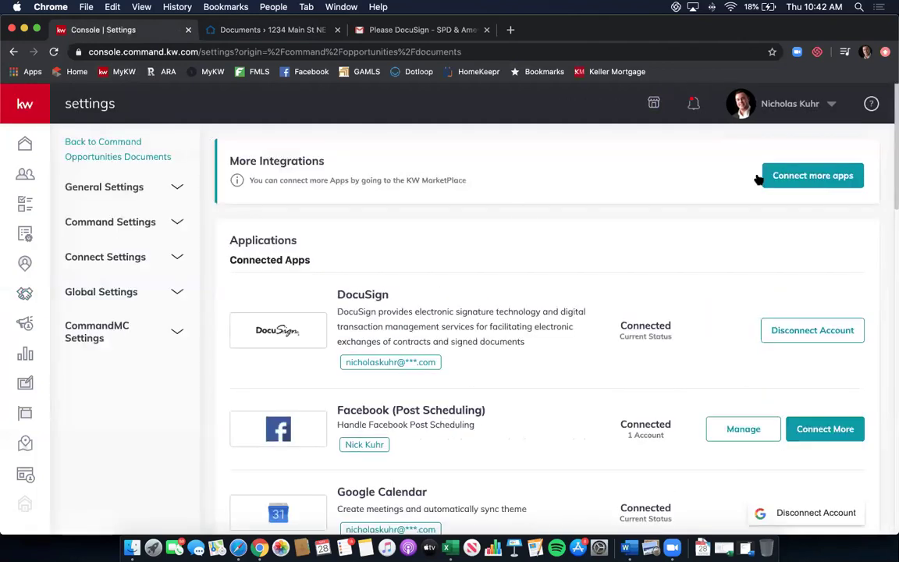
{"action": "scroll", "coordinate": [515, 218], "scroll_direction": "down", "scroll_amount": 2}
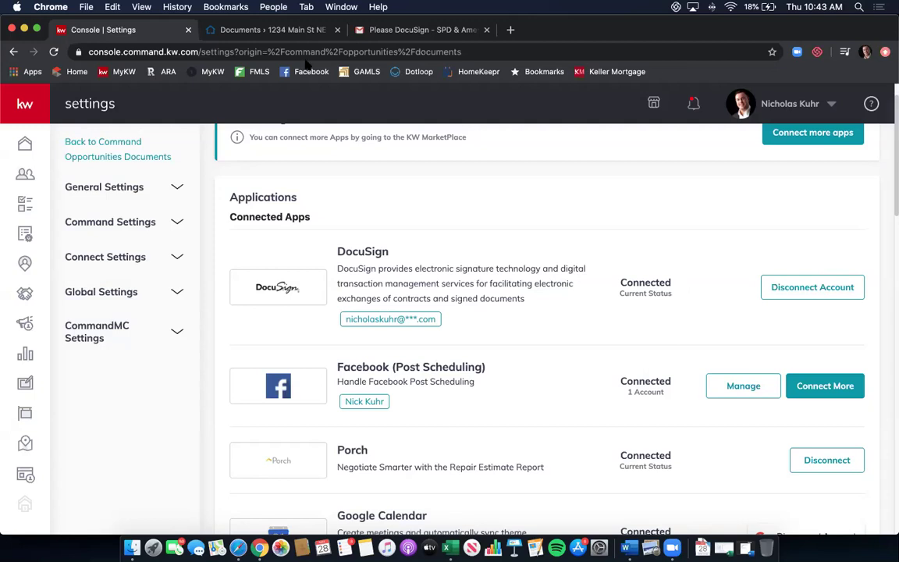
{"action": "scroll", "coordinate": [365, 205], "scroll_direction": "up", "scroll_amount": 1}
{"action": "scroll", "coordinate": [365, 205], "scroll_direction": "up", "scroll_amount": 2}
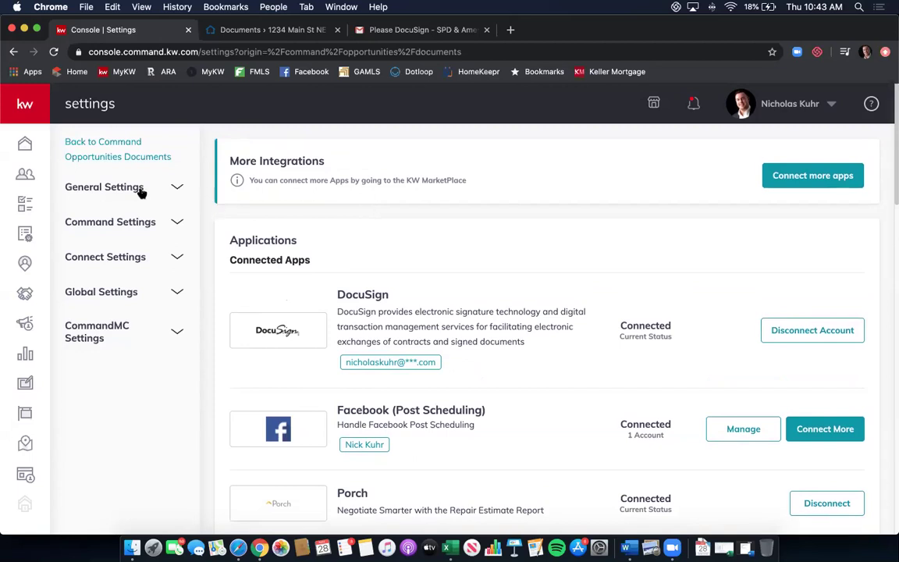
Step: Open the Main St listing from all opportunities and examine its Listed document checklist
{"action": "left_click", "coordinate": [26, 295]}
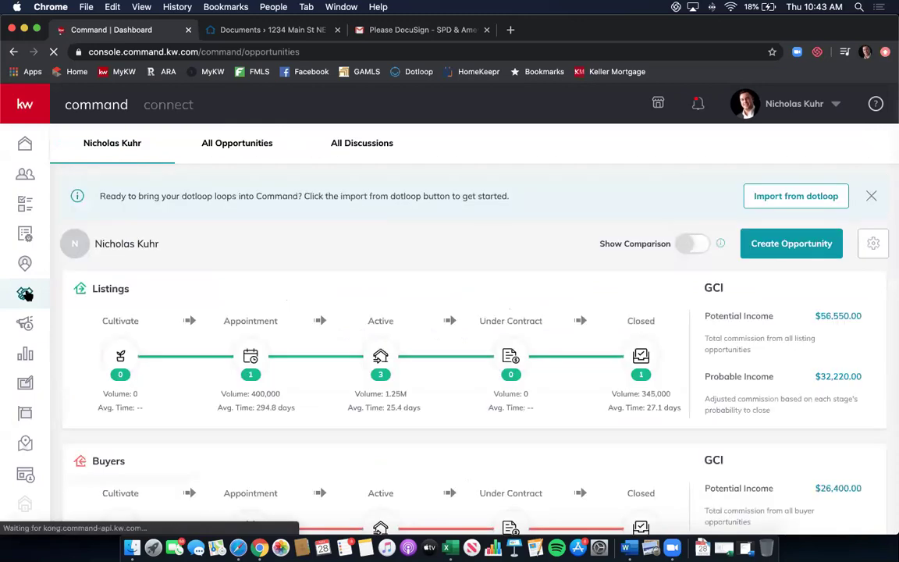
{"action": "left_click", "coordinate": [226, 145]}
{"action": "scroll", "coordinate": [184, 269], "scroll_direction": "down", "scroll_amount": 2}
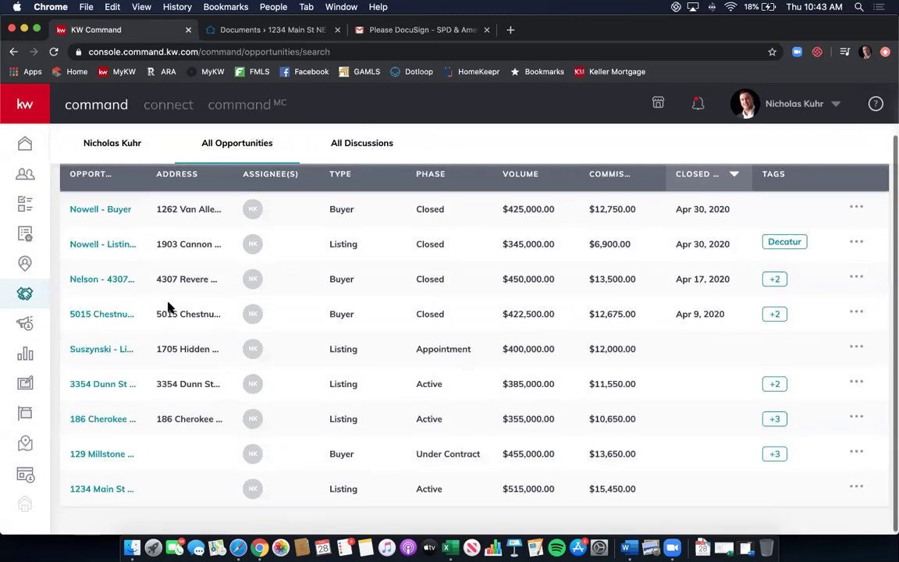
{"action": "left_click", "coordinate": [91, 488]}
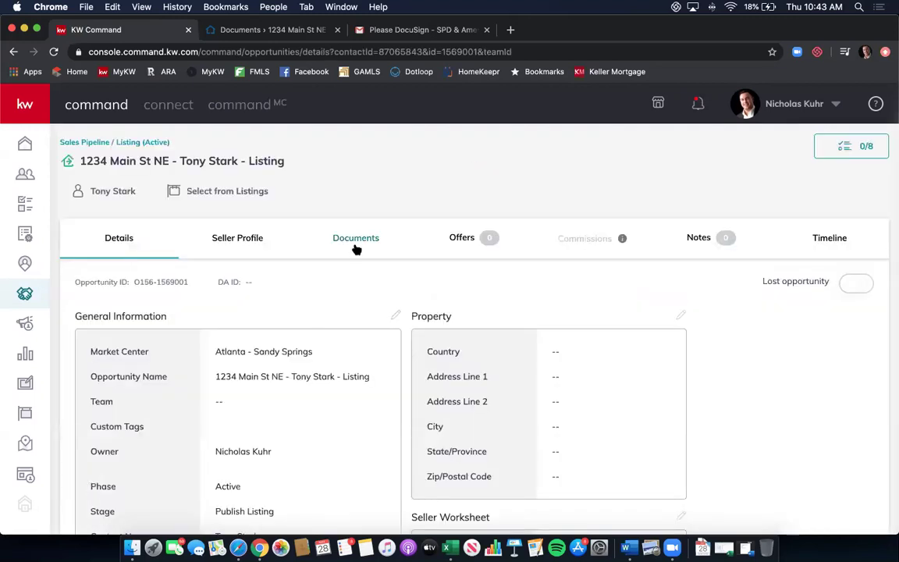
{"action": "left_click", "coordinate": [355, 247]}
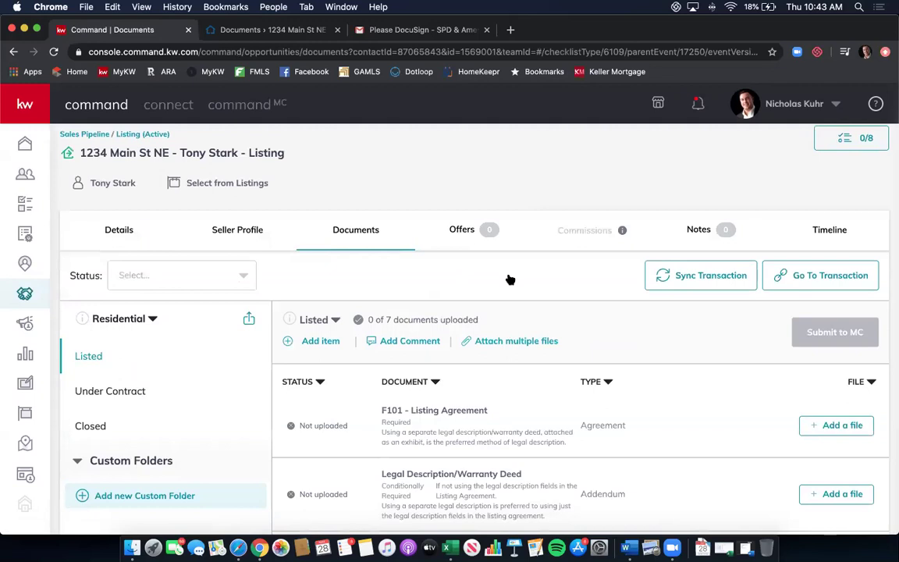
{"action": "scroll", "coordinate": [509, 277], "scroll_direction": "down", "scroll_amount": 2}
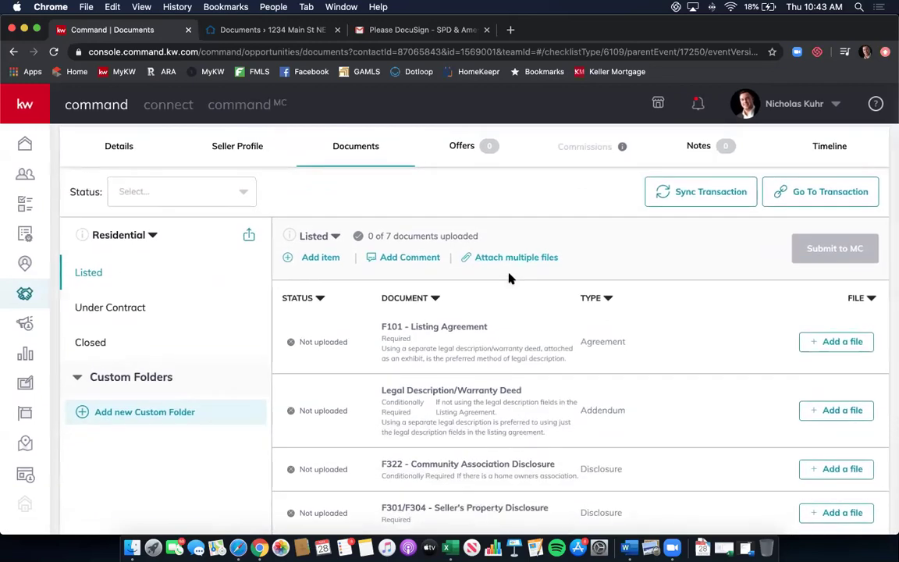
{"action": "scroll", "coordinate": [509, 277], "scroll_direction": "down", "scroll_amount": 1}
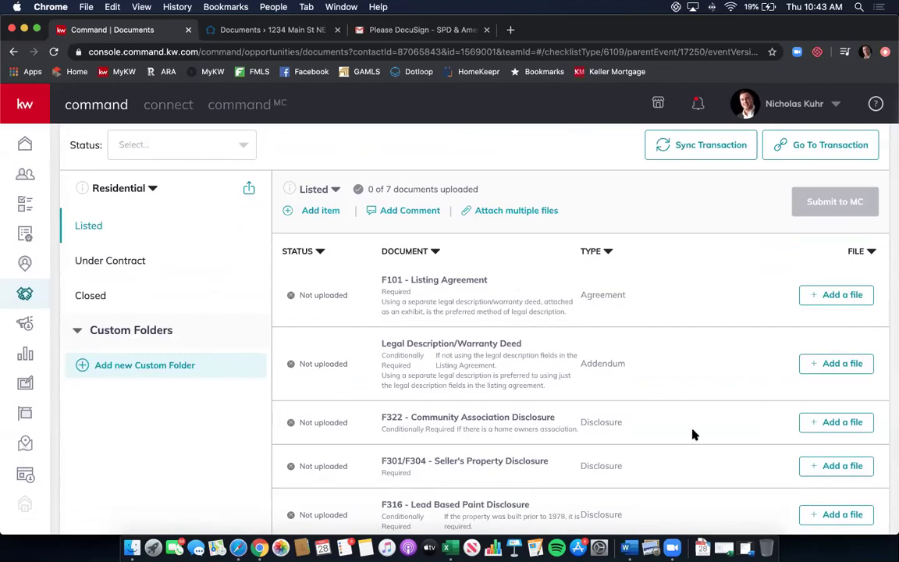
Step: Assign the signed GAR Seller's Property Disclosure Statement Exhibit - F301 PDF from DocuSign to the F301/F304 - Seller's Property Disclosure checklist item
{"action": "scroll", "coordinate": [694, 434], "scroll_direction": "down", "scroll_amount": 1}
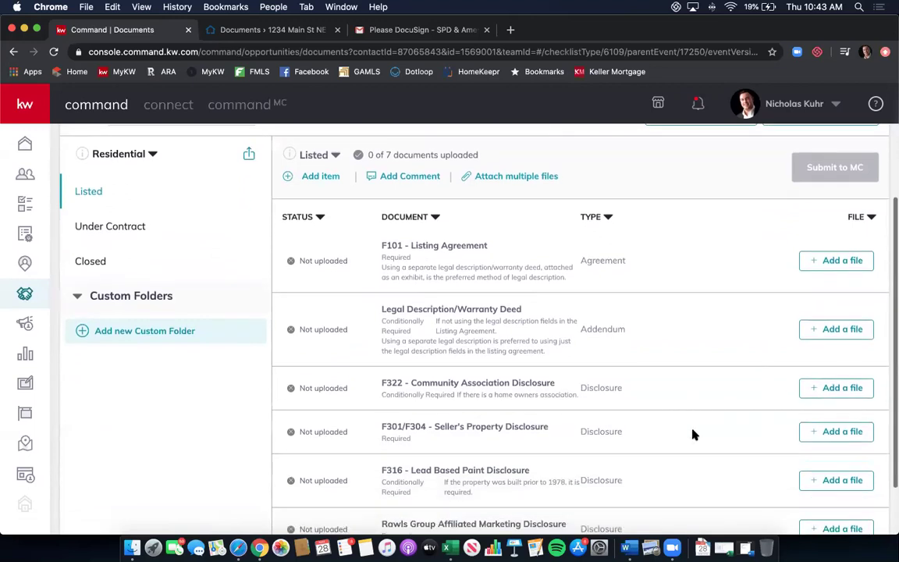
{"action": "left_click", "coordinate": [820, 437]}
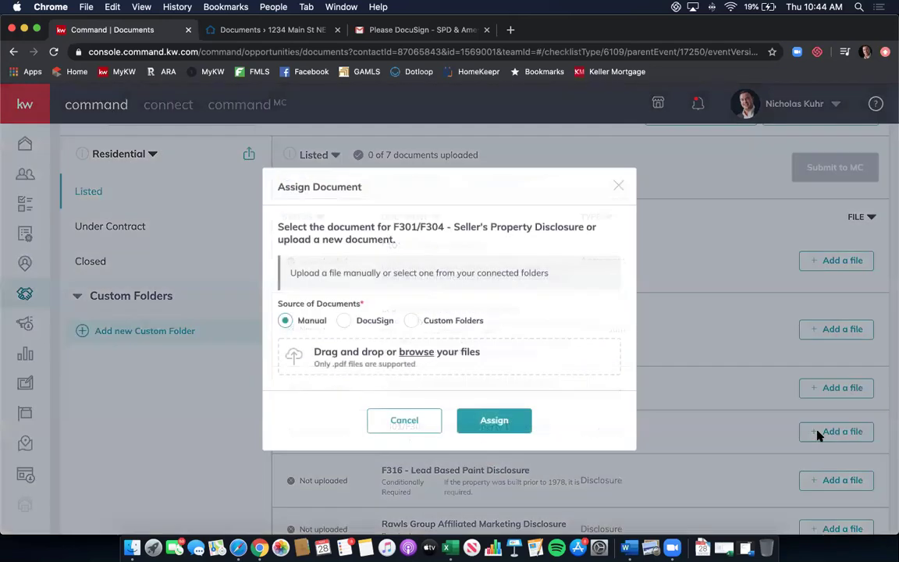
{"action": "left_click", "coordinate": [343, 321]}
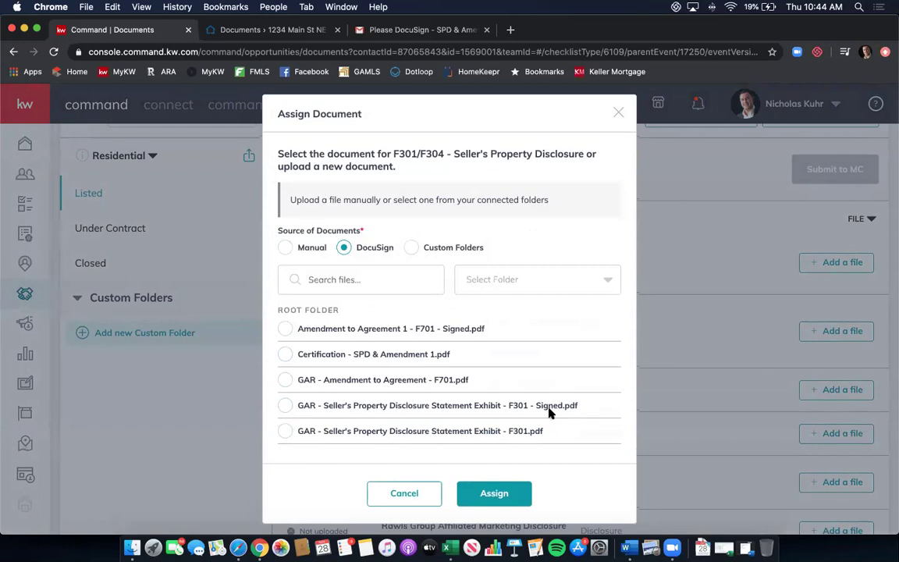
{"action": "left_click", "coordinate": [285, 406]}
{"action": "left_click", "coordinate": [494, 492]}
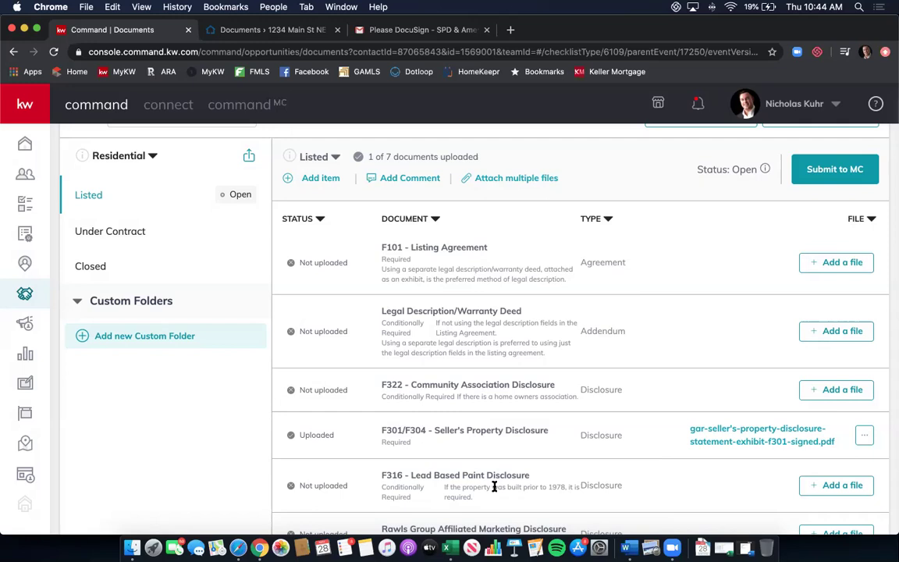
{"action": "scroll", "coordinate": [253, 220], "scroll_direction": "up", "scroll_amount": 3}
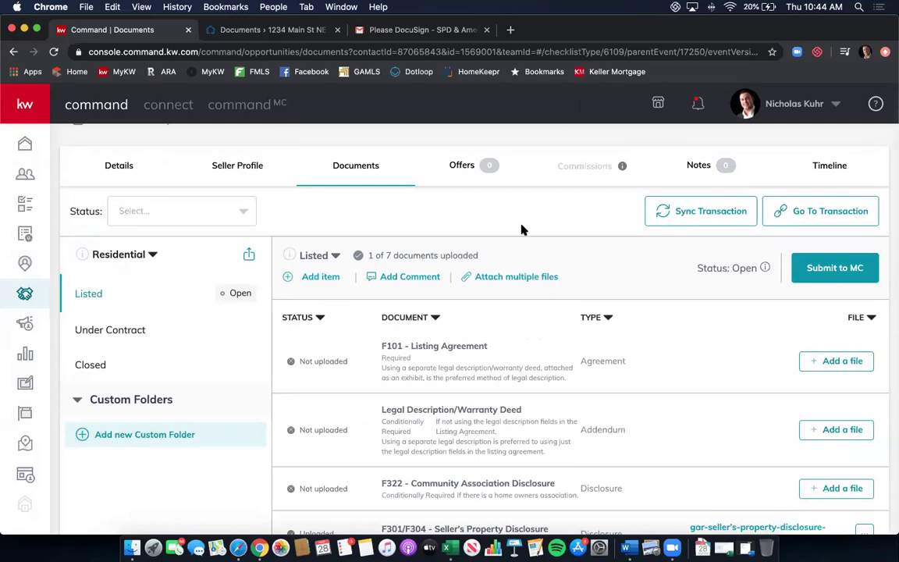
{"action": "scroll", "coordinate": [527, 231], "scroll_direction": "down", "scroll_amount": 2}
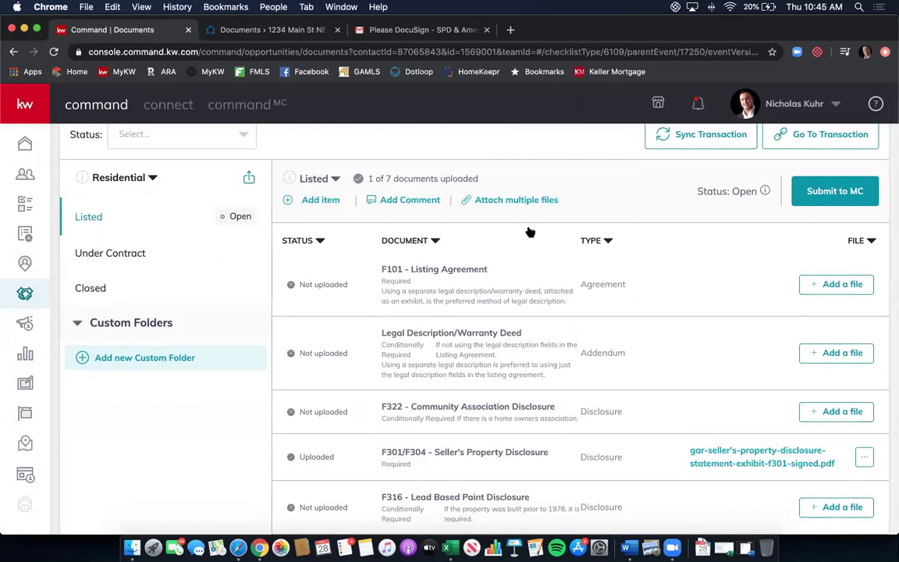
{"action": "scroll", "coordinate": [530, 232], "scroll_direction": "up", "scroll_amount": 3}
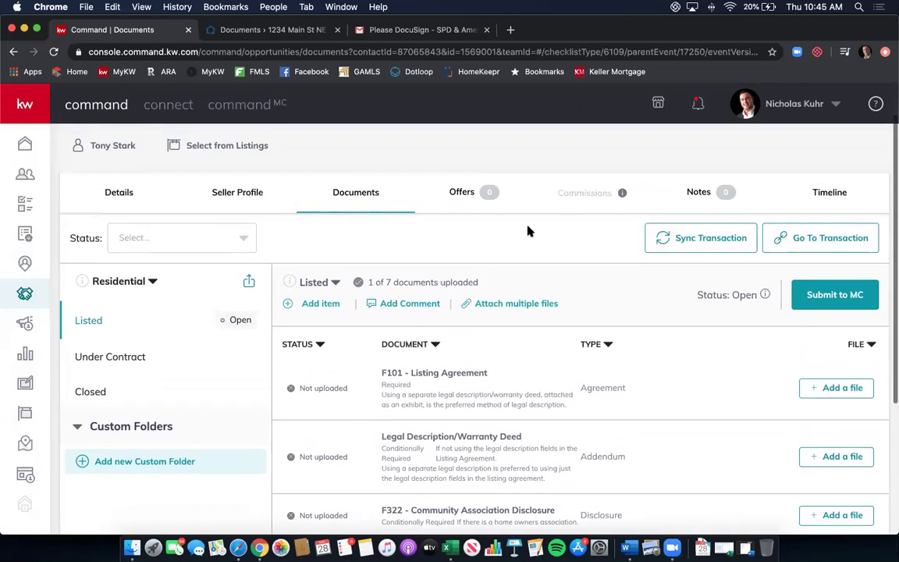
{"action": "scroll", "coordinate": [528, 231], "scroll_direction": "up", "scroll_amount": 2}
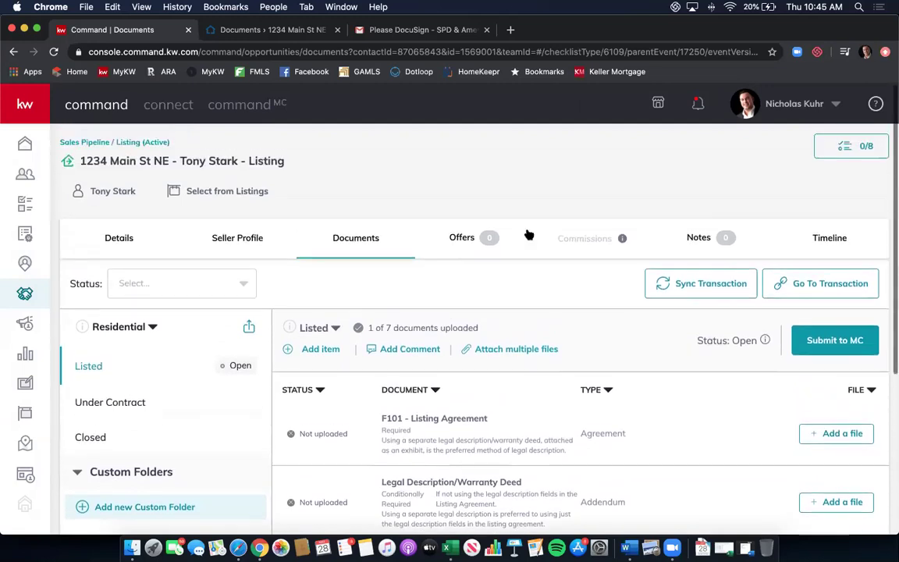